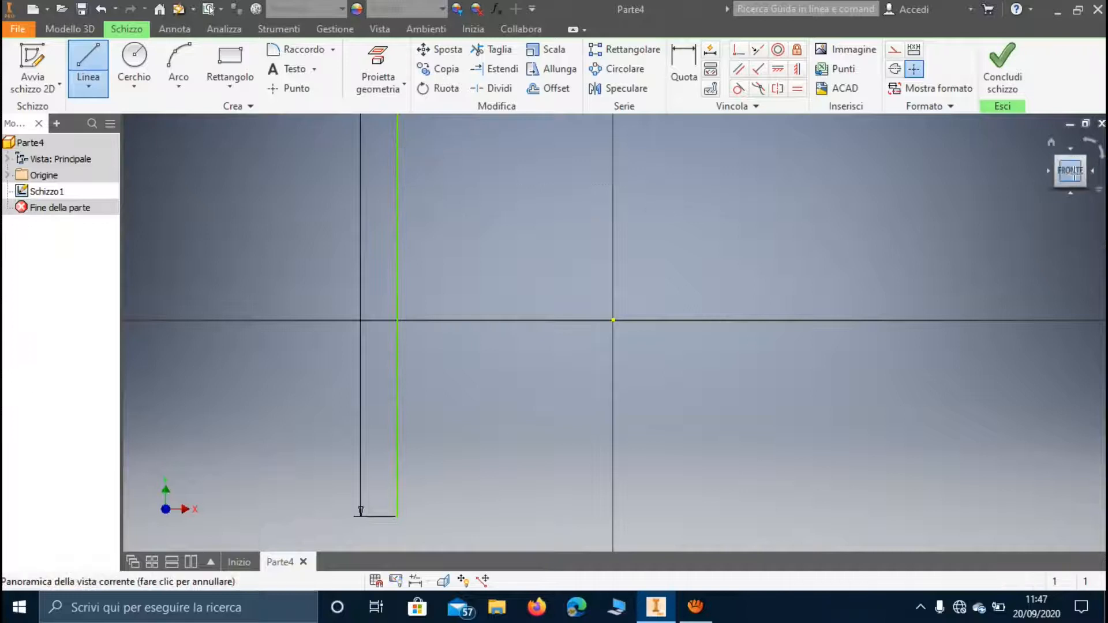
# Draw a 6000 mm horizontal line from the upper end of the 3000 mm vertical line.
pyautogui.moveTo(905, 163)
pyautogui.mouseDown(button='middle')
pyautogui.moveTo(675, 204)
pyautogui.moveTo(502, 296)
pyautogui.moveTo(457, 306)
pyautogui.mouseUp(button='middle')
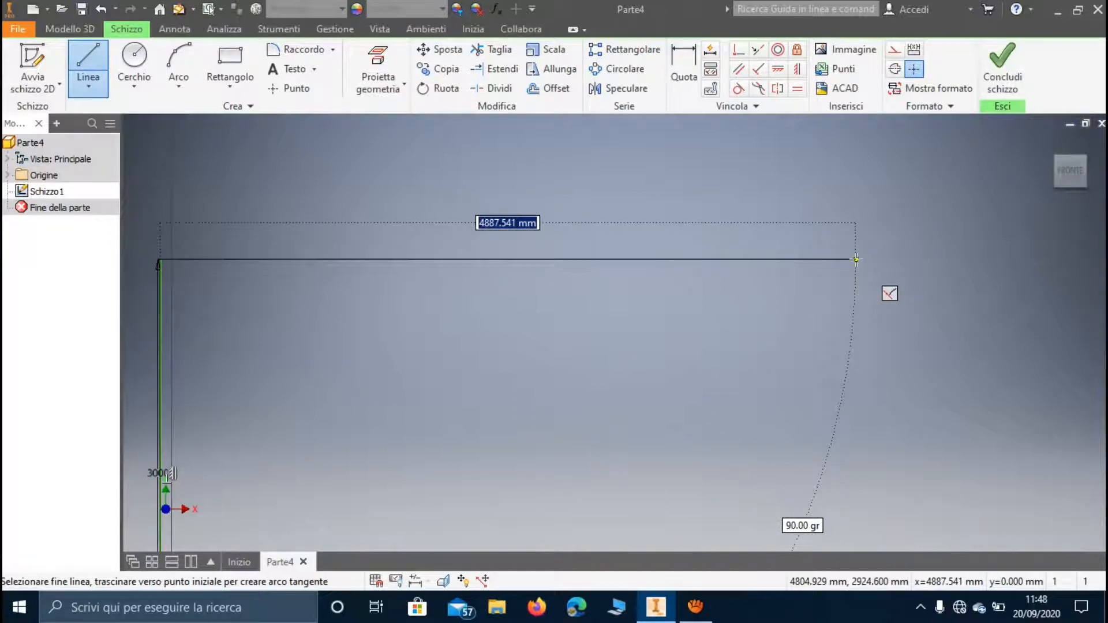
pyautogui.write('6000')
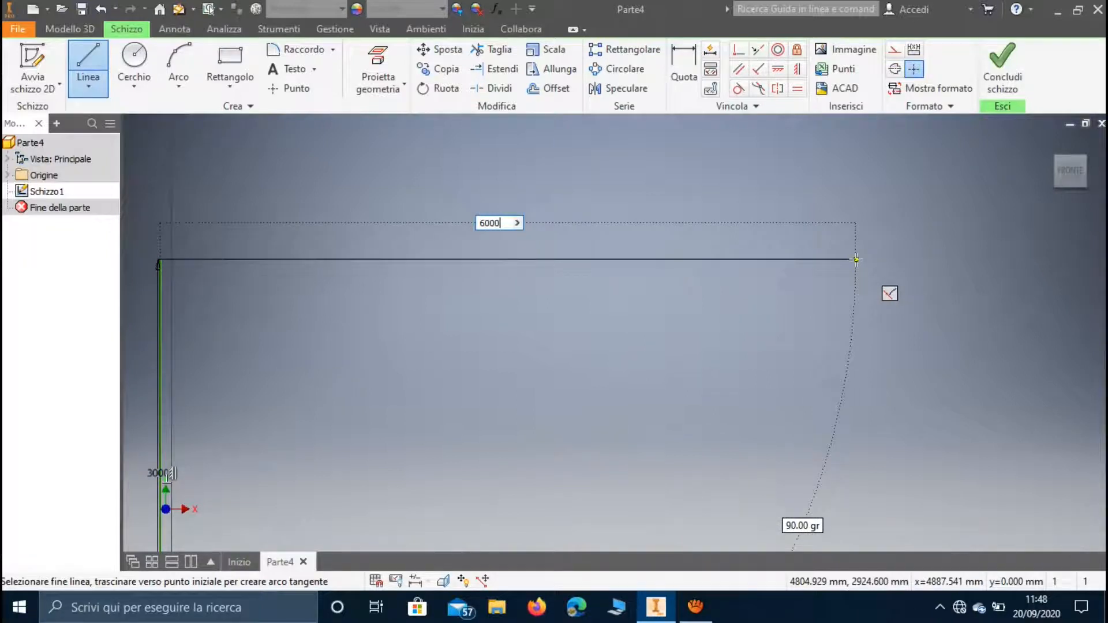
pyautogui.press('Return')
# Draw a 3000 mm vertical line down from the far end of the 6000 mm line and end the line chain.
pyautogui.scroll(3, 1009, 475)
pyautogui.moveTo(1008, 474)
pyautogui.mouseDown(button='middle')
pyautogui.moveTo(958, 375)
pyautogui.moveTo(890, 322)
pyautogui.mouseUp(button='middle')
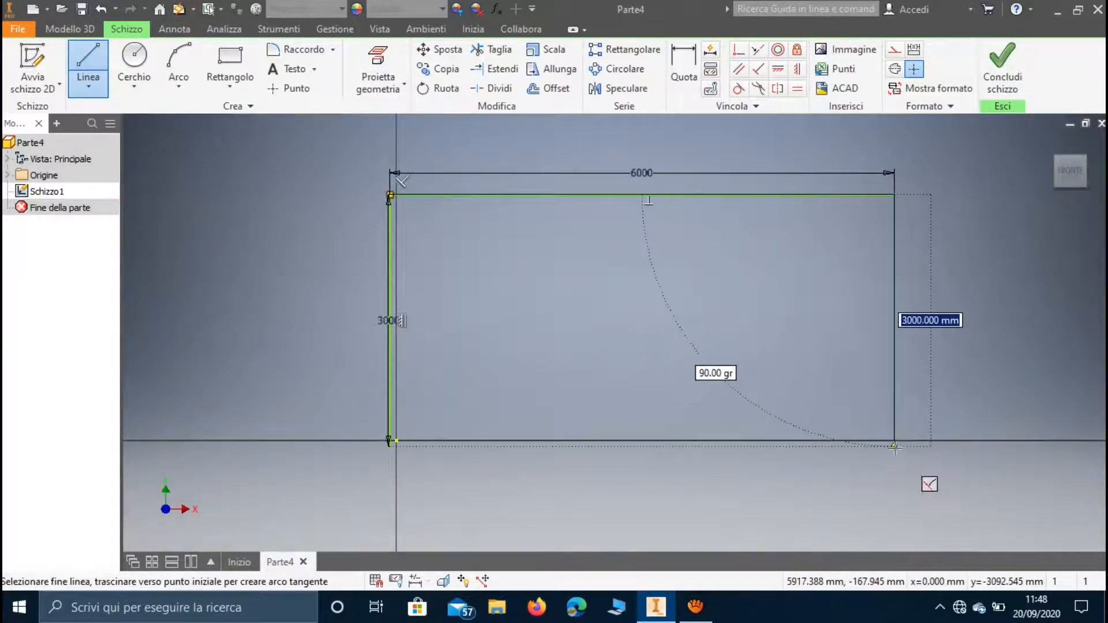
pyautogui.click(894, 445)
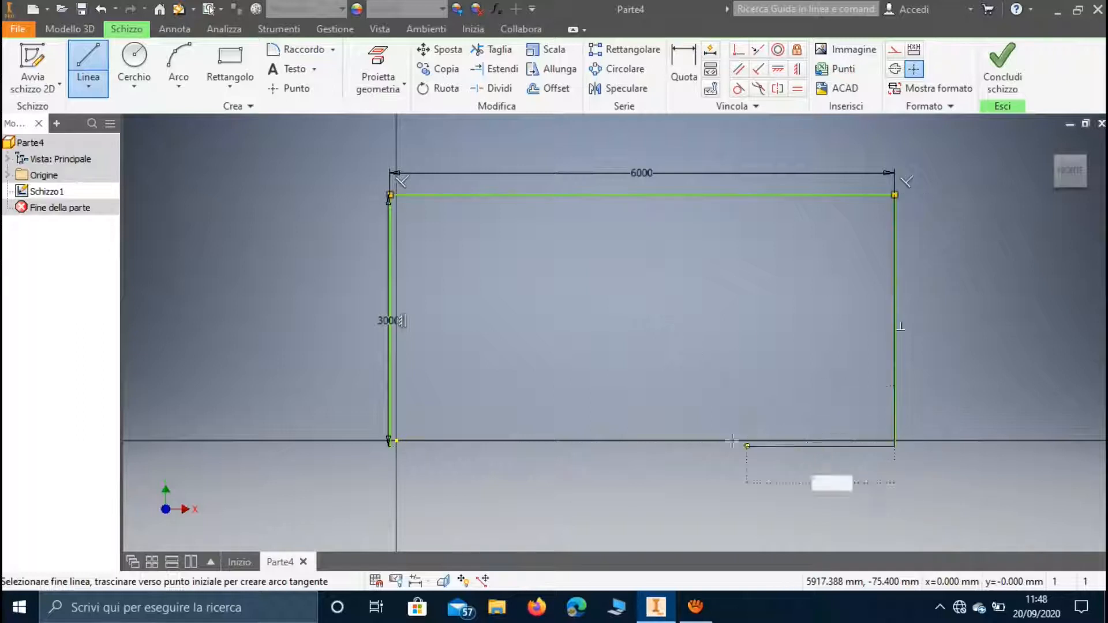
pyautogui.press('Escape')
# Draw an inner vertical line at about x 4257 mm from the 6000 mm line down to the posts' lower level, and finish the sketch.
pyautogui.press('l')
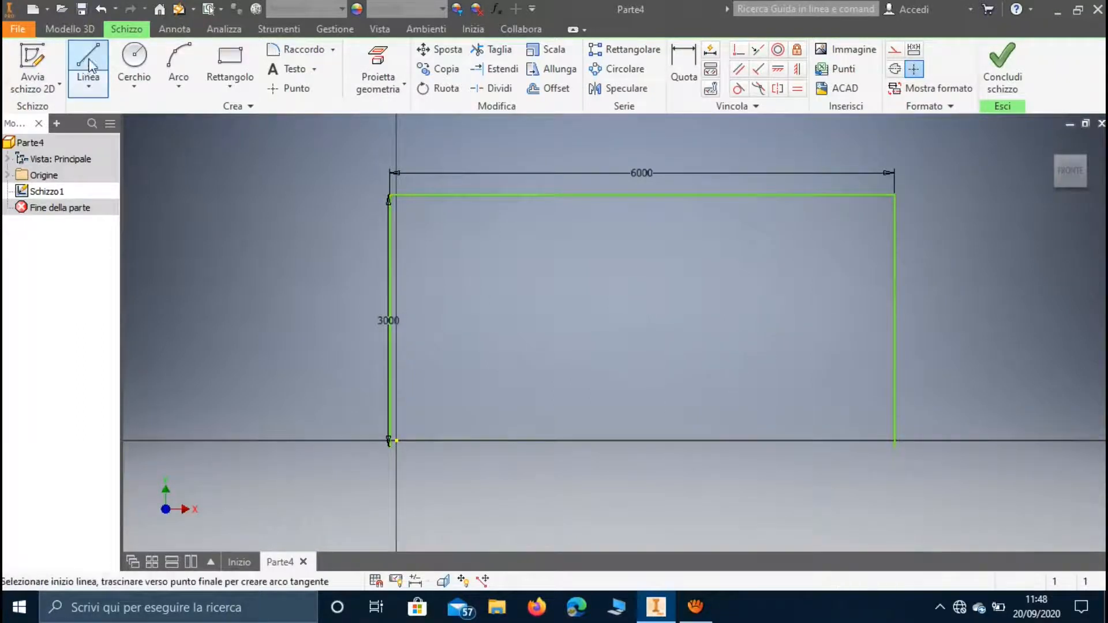
pyautogui.click(755, 194)
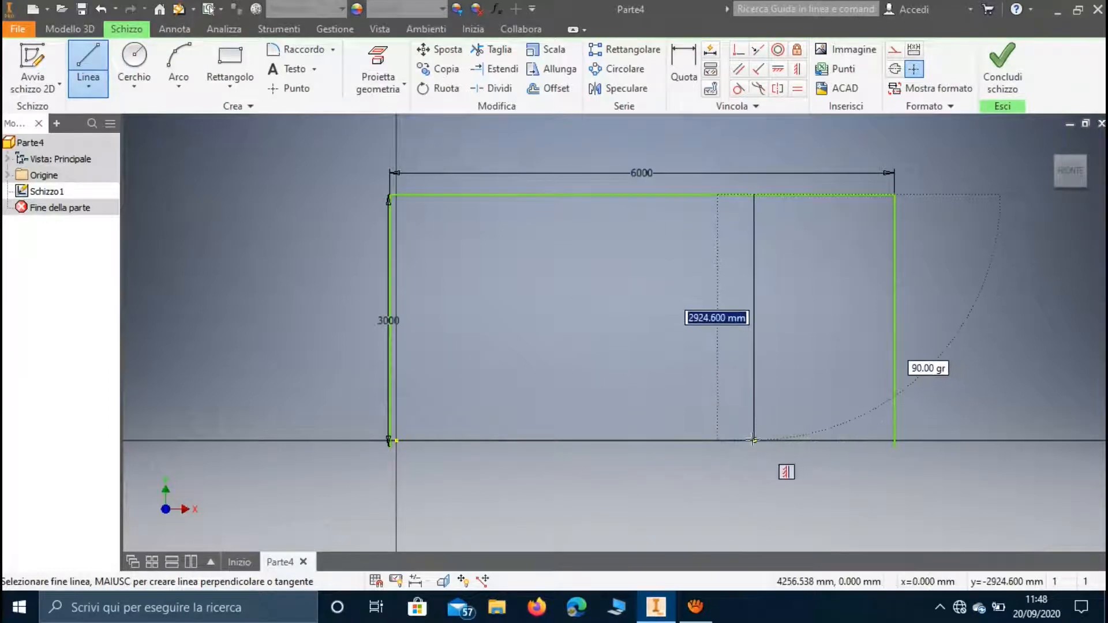
pyautogui.click(753, 444)
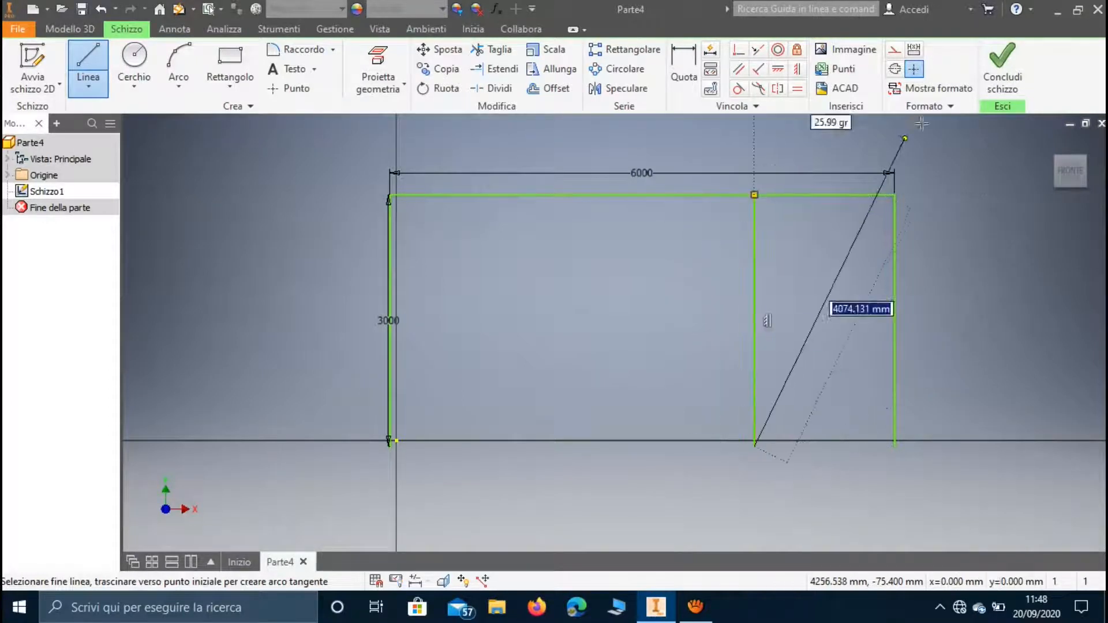
pyautogui.click(1002, 64)
pyautogui.moveTo(759, 216); pyautogui.dragTo(394, 397, button='middle')
pyautogui.scroll(-8, 668, 260)
pyautogui.scroll(-6, 715, 312)
pyautogui.moveTo(770, 284); pyautogui.dragTo(438, 393, button='middle')
pyautogui.scroll(-2, 419, 385)
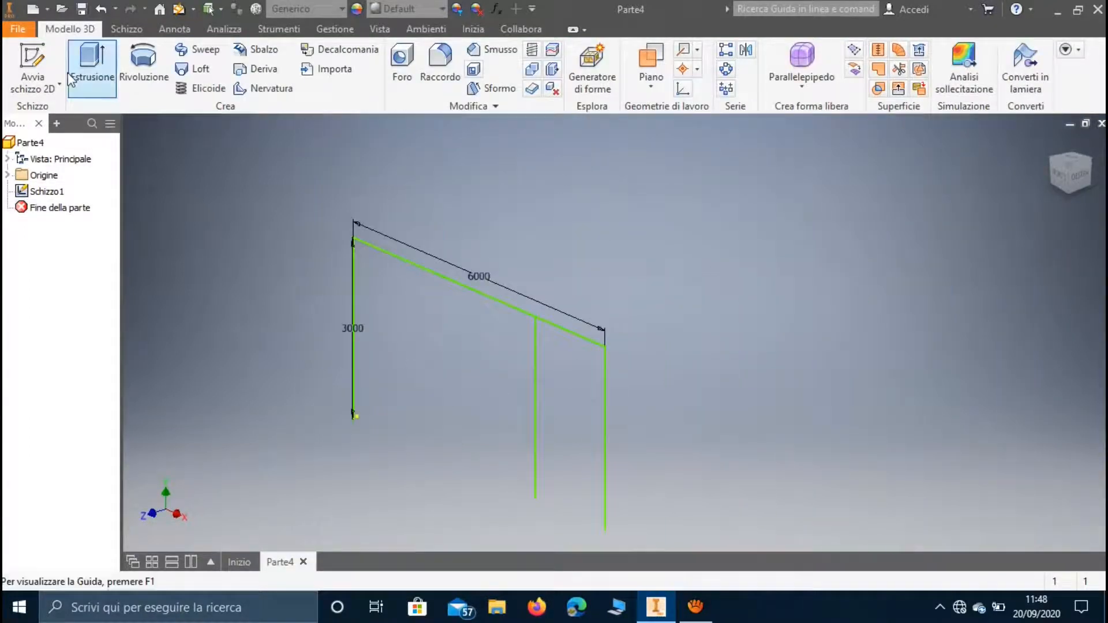
# Save the part on the Desktop as Frame_Skeleton, accepting the location outside the active project.
pyautogui.click(22, 35)
pyautogui.click(58, 187)
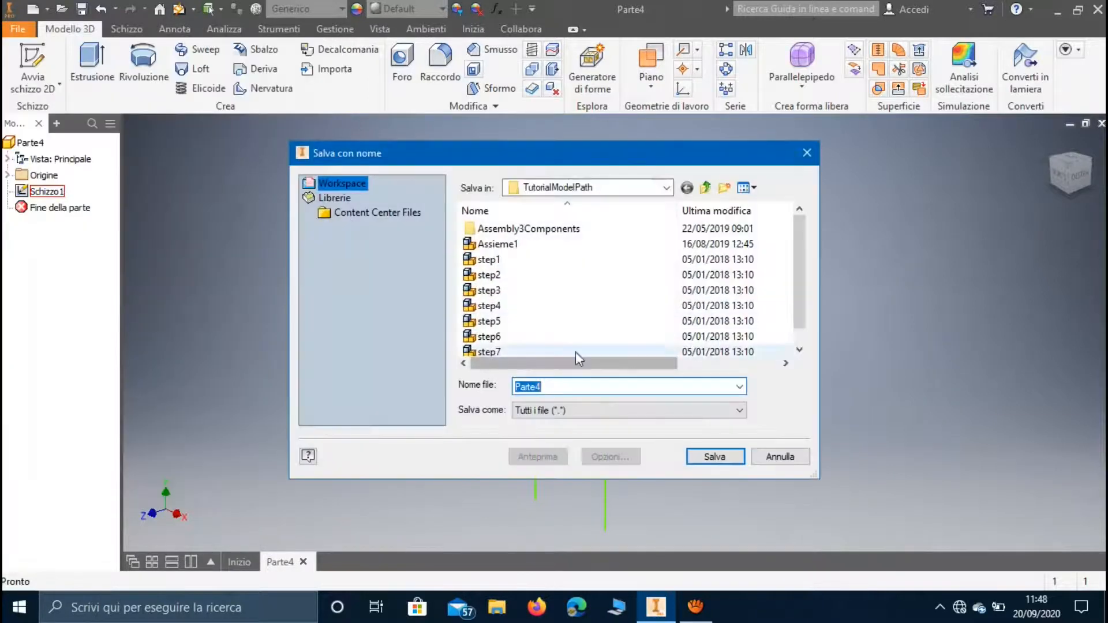
pyautogui.click(569, 187)
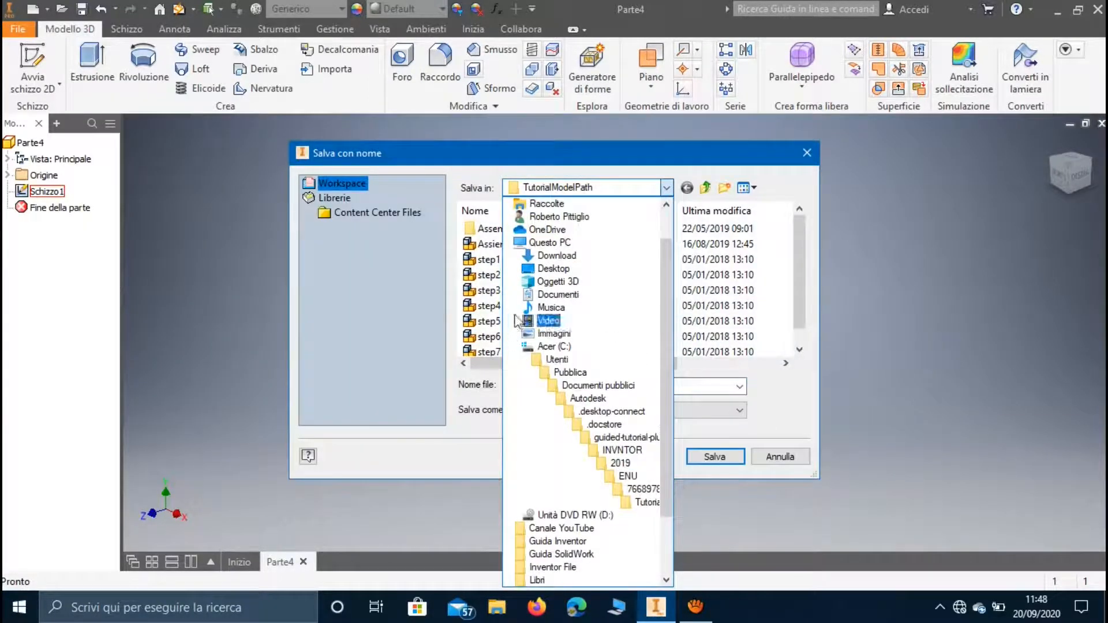
pyautogui.click(551, 268)
pyautogui.click(558, 385)
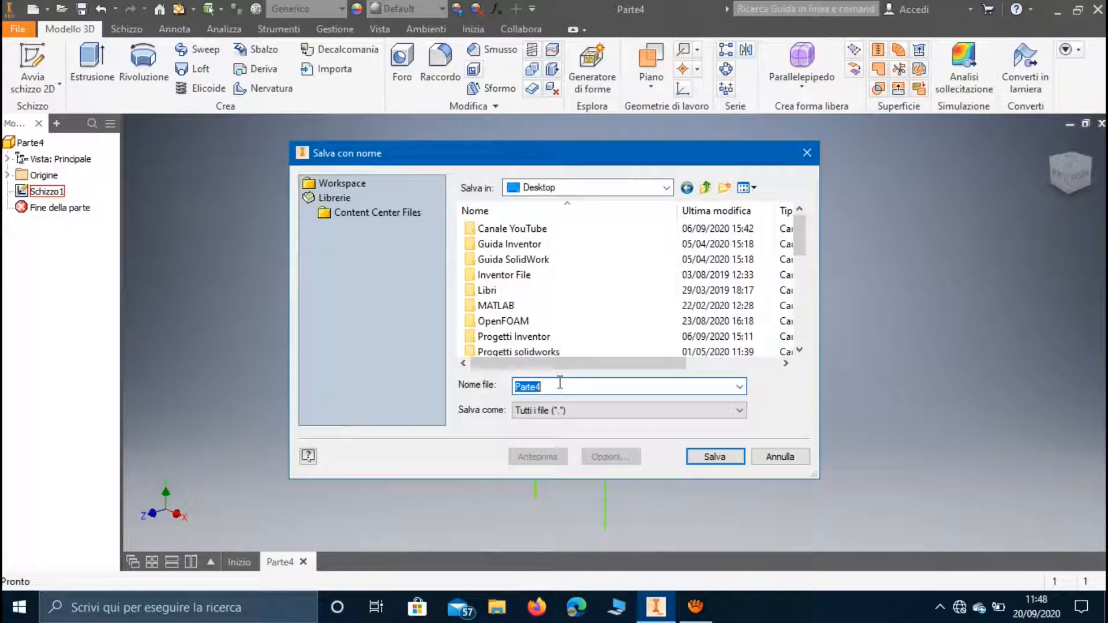
pyautogui.write('Frame_Skeleton')
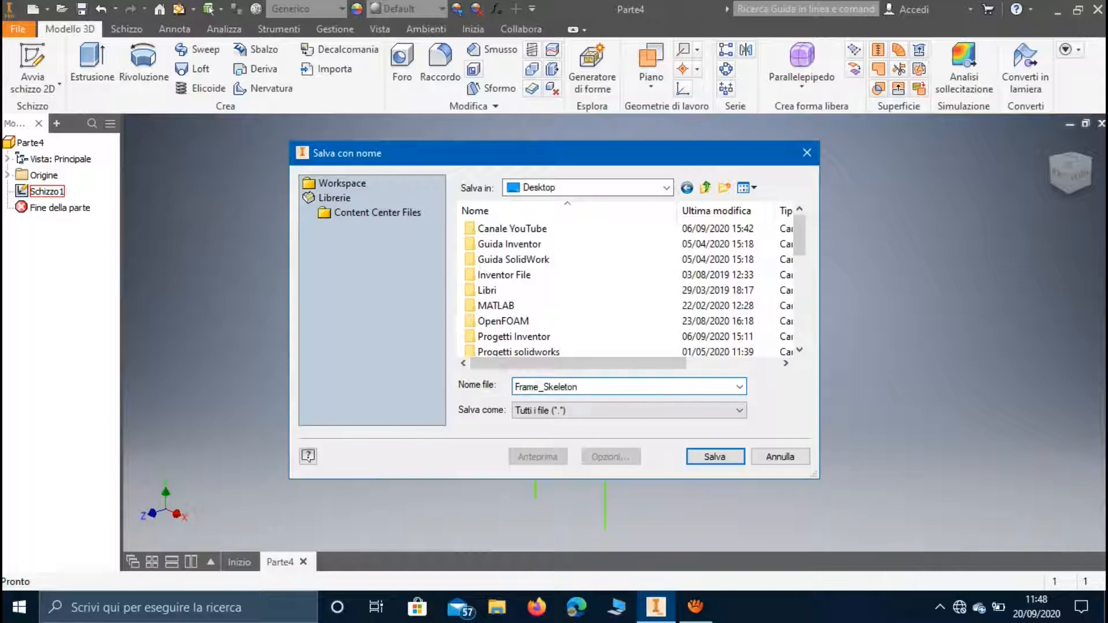
pyautogui.click(688, 454)
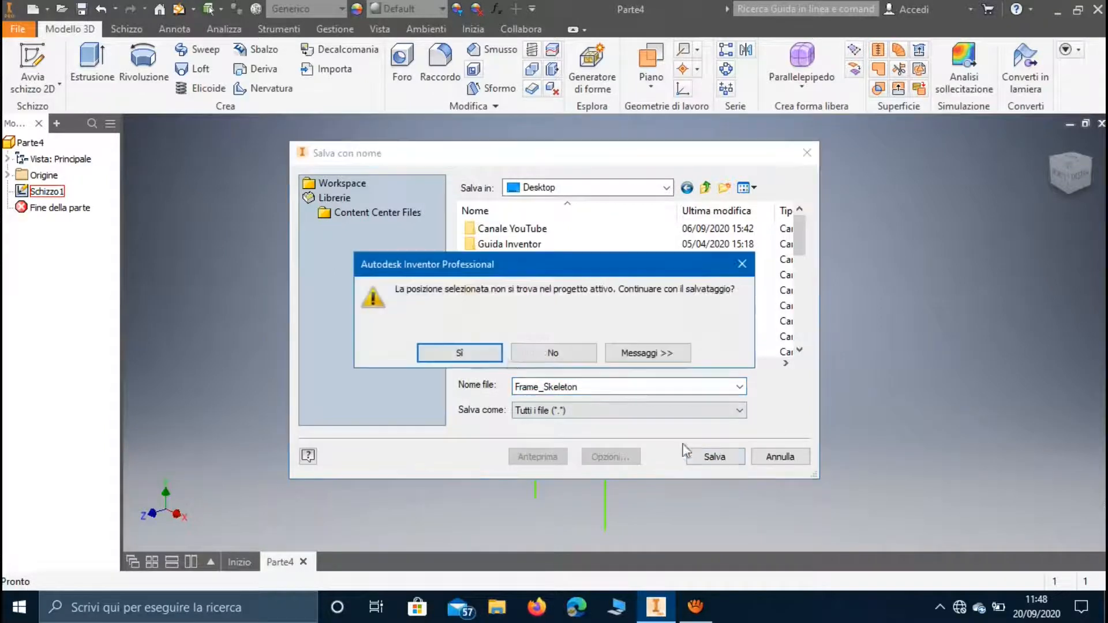
pyautogui.click(465, 348)
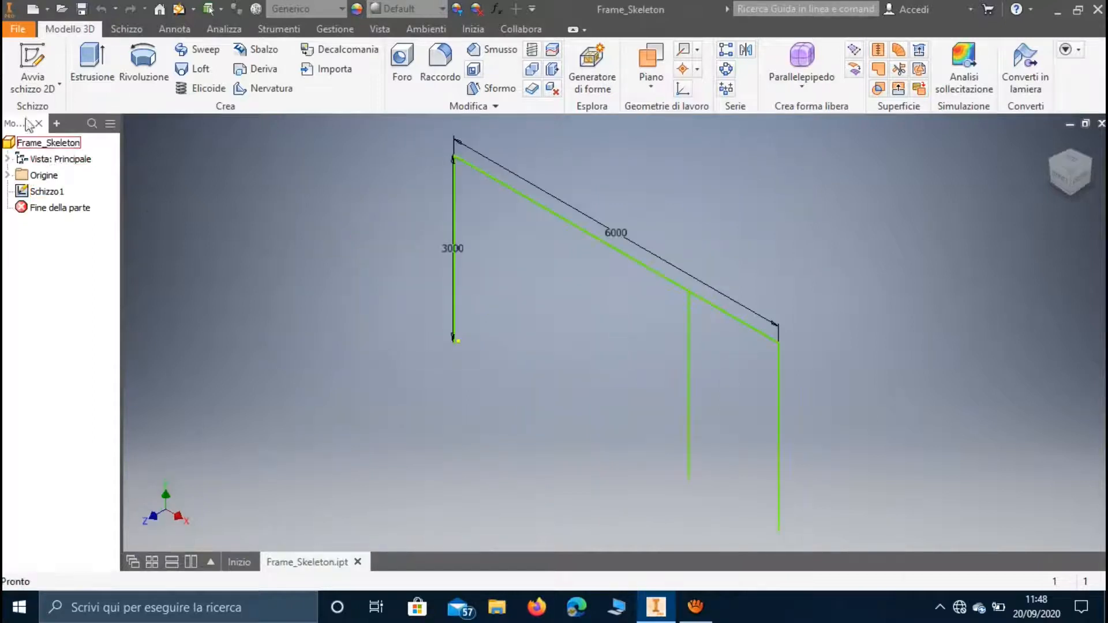
# Create a new assembly document.
pyautogui.click(17, 30)
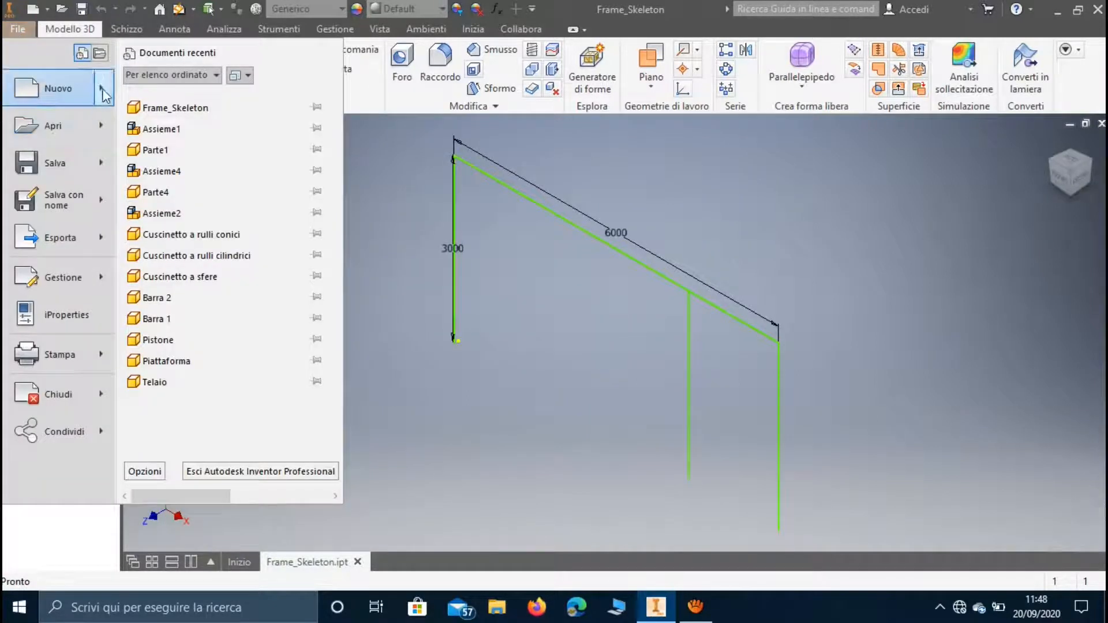
pyautogui.moveTo(104, 90)
pyautogui.click(161, 144)
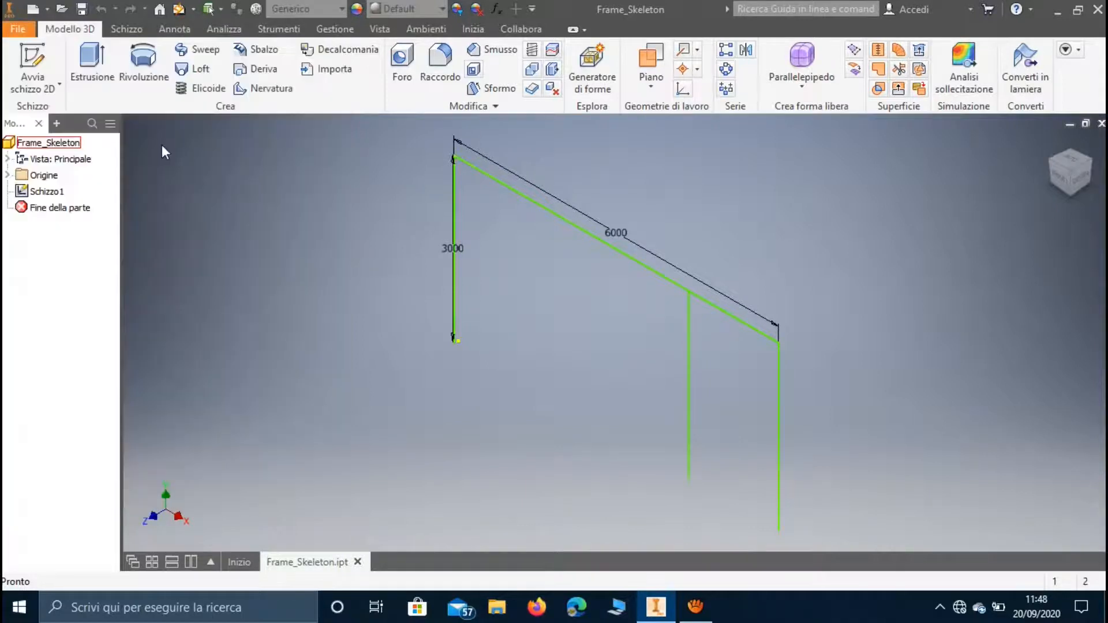
pyautogui.click(479, 358)
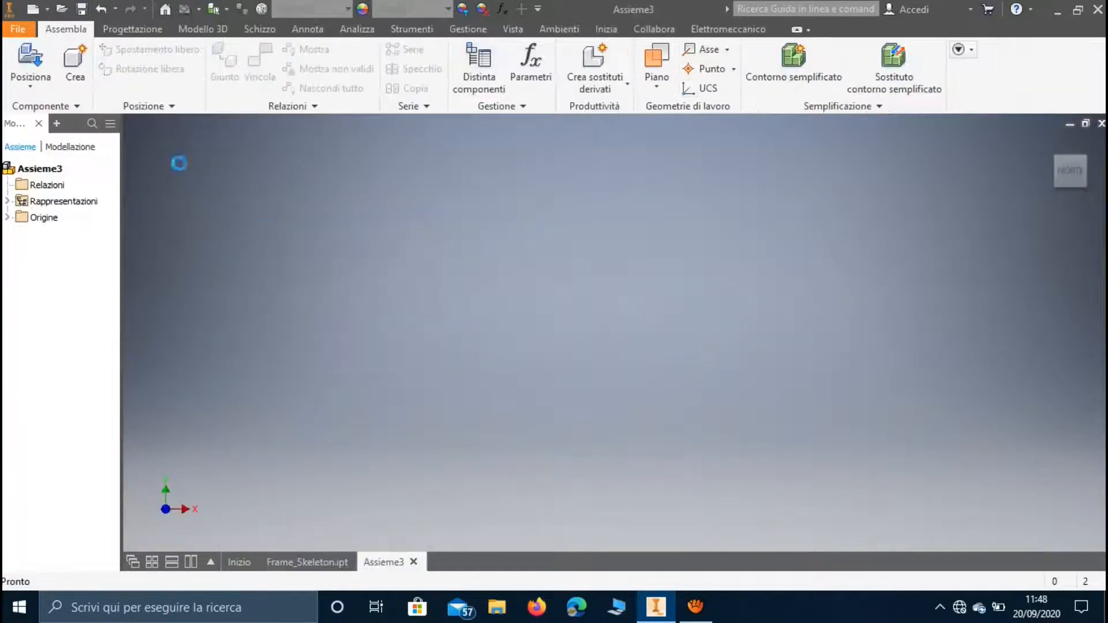
# Place one instance of the Frame_Skeleton part from the Desktop into the assembly.
pyautogui.click(31, 63)
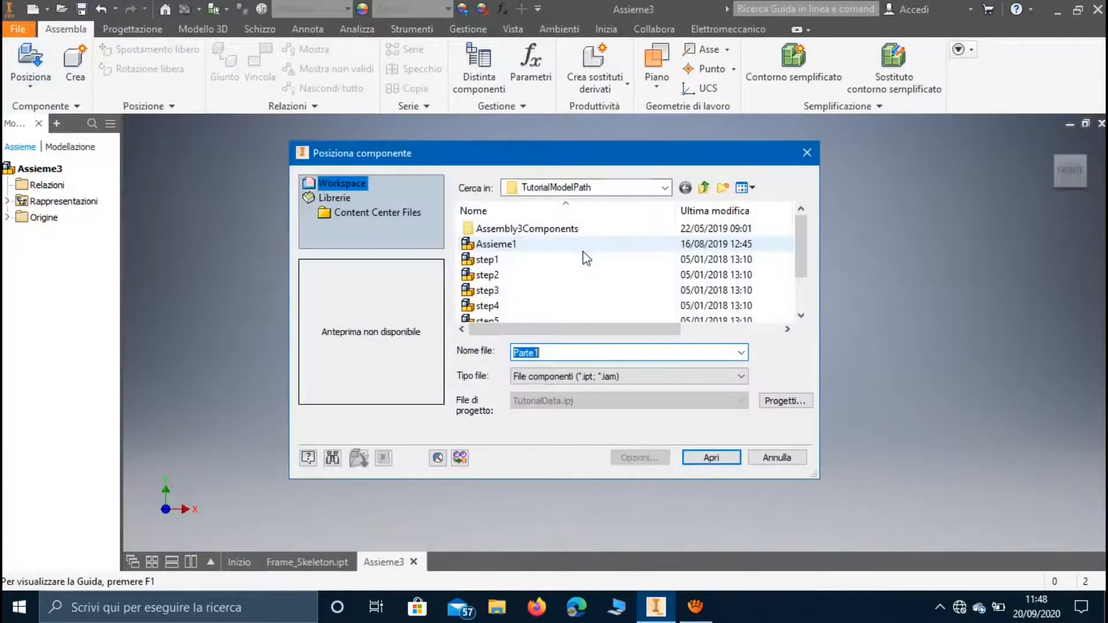
pyautogui.click(583, 187)
pyautogui.scroll(2, 566, 390)
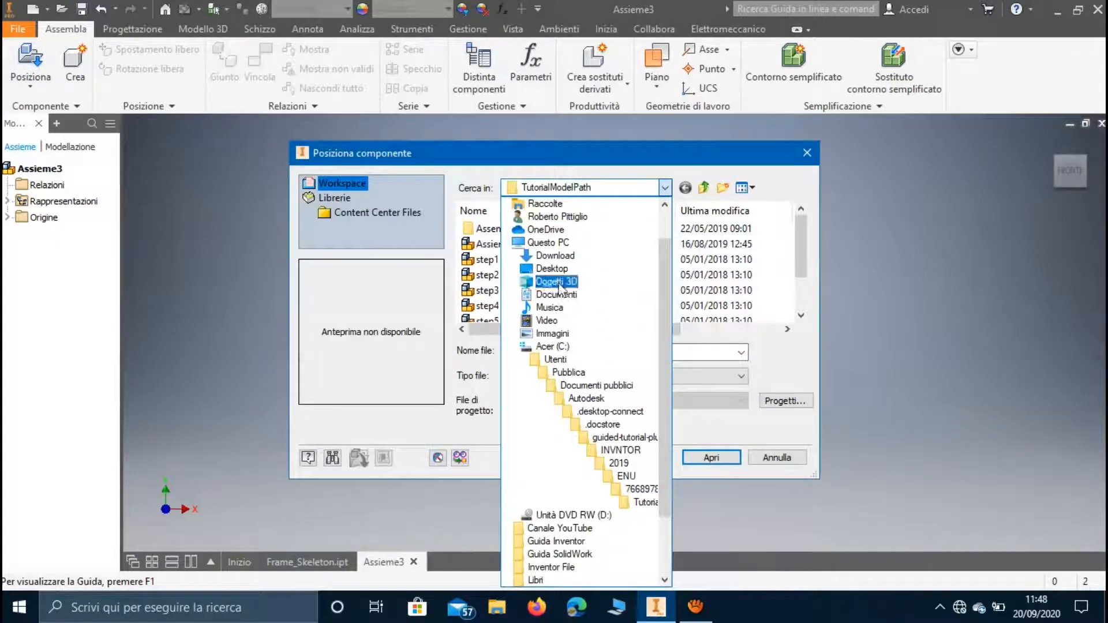
pyautogui.click(539, 288)
pyautogui.scroll(2, 539, 289)
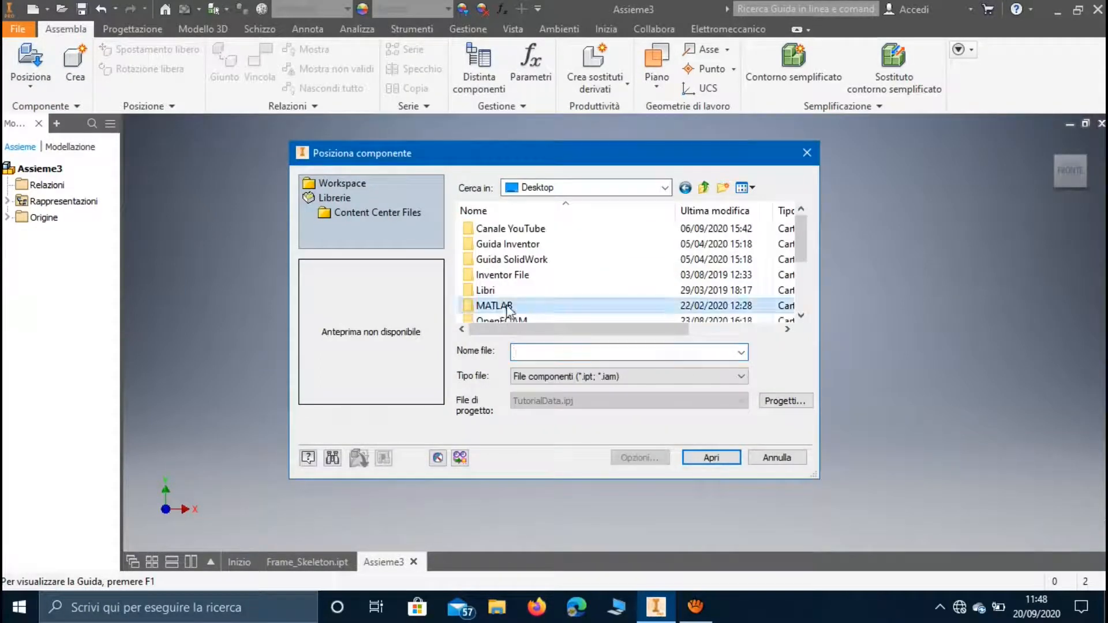
pyautogui.scroll(-2, 507, 312)
pyautogui.click(508, 306)
pyautogui.click(711, 457)
pyautogui.click(600, 362)
pyautogui.click(426, 362)
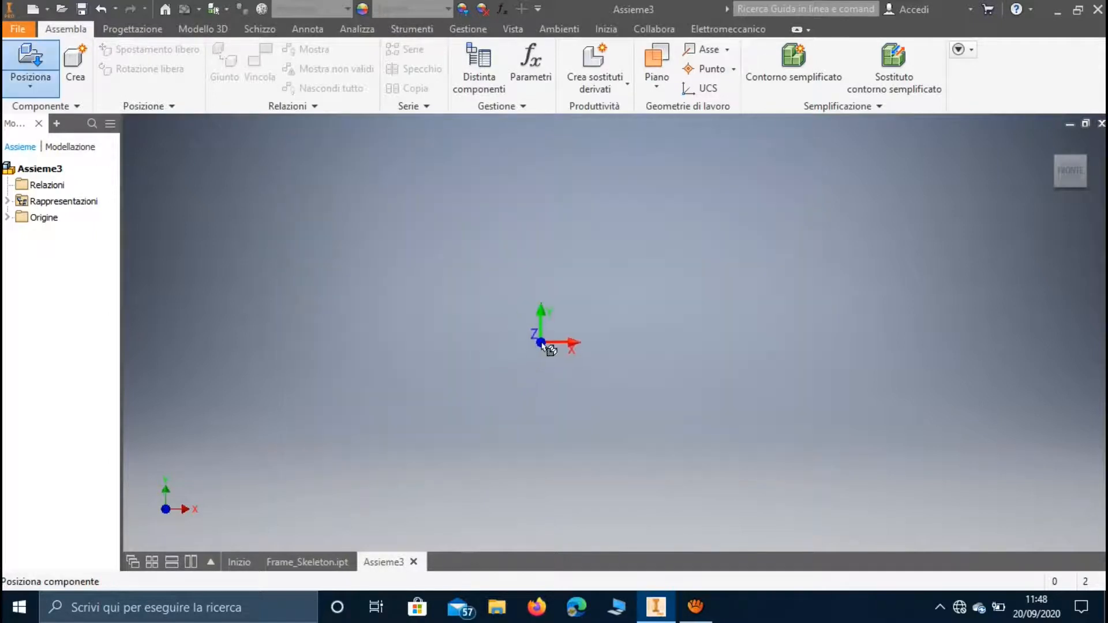
pyautogui.click(555, 332)
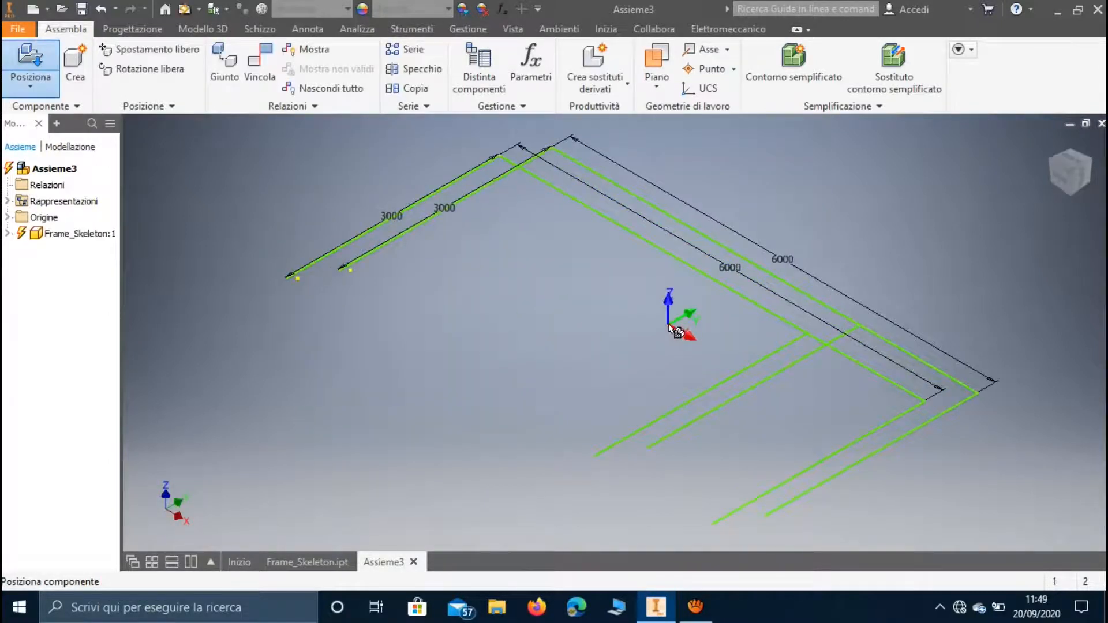
pyautogui.press('Escape')
# Start inserting frame members and save the assembly on the Desktop as IFA, accepting the location outside the active project.
pyautogui.click(1060, 177)
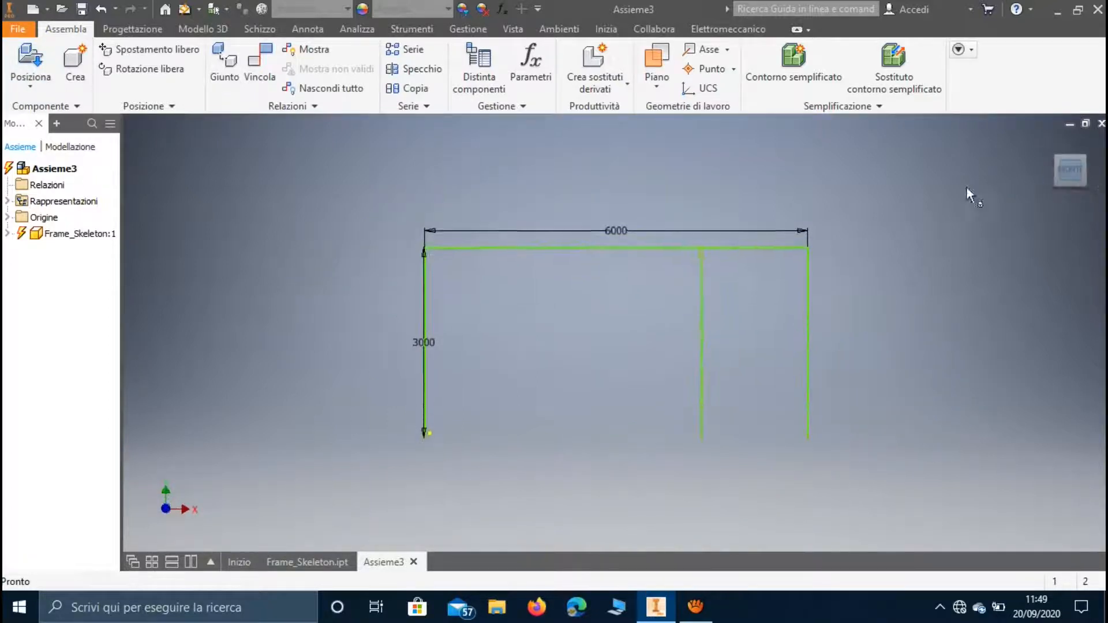
pyautogui.click(133, 28)
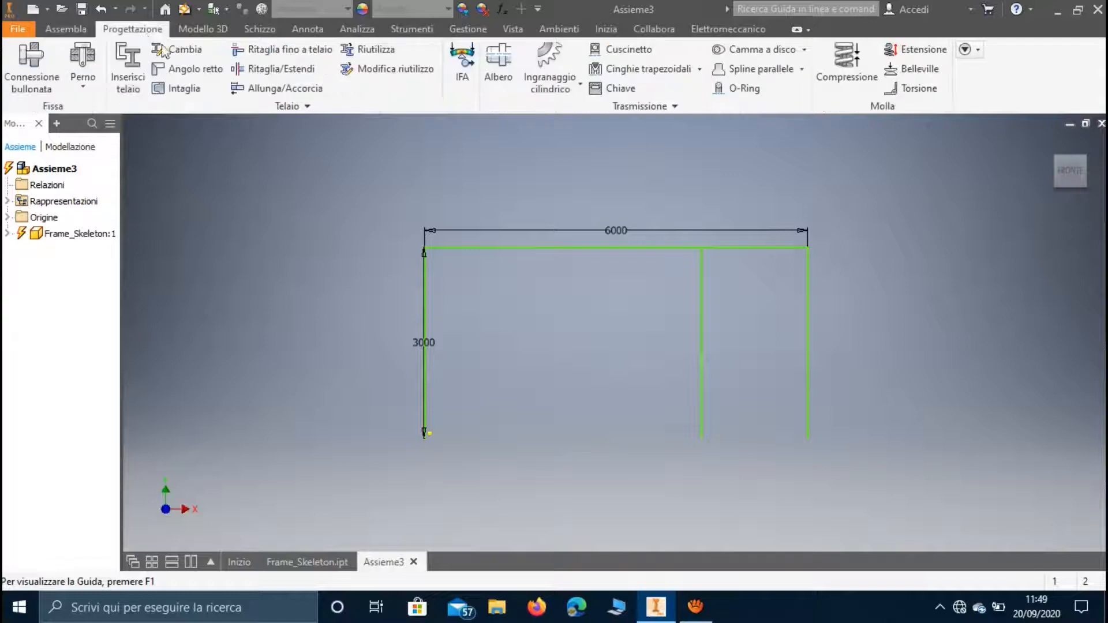
pyautogui.click(125, 86)
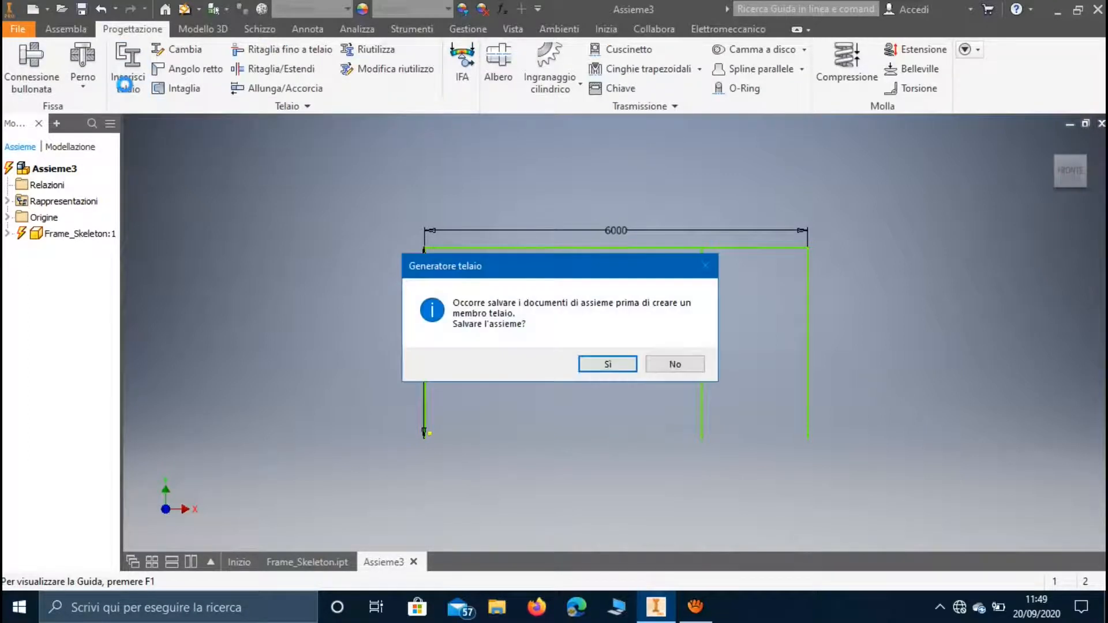
pyautogui.click(597, 368)
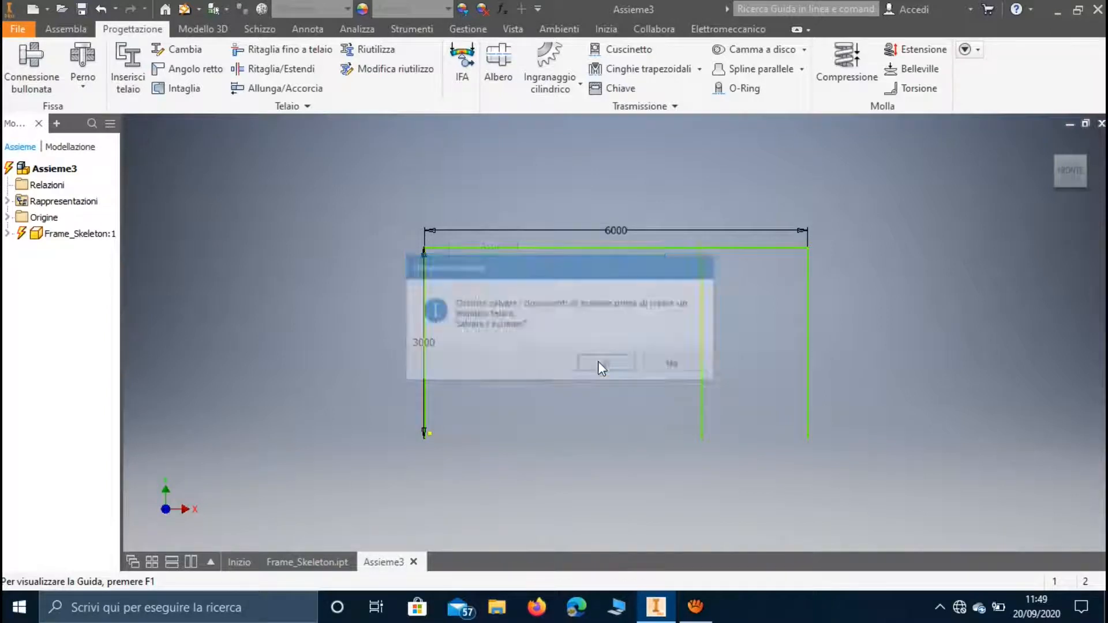
pyautogui.click(578, 188)
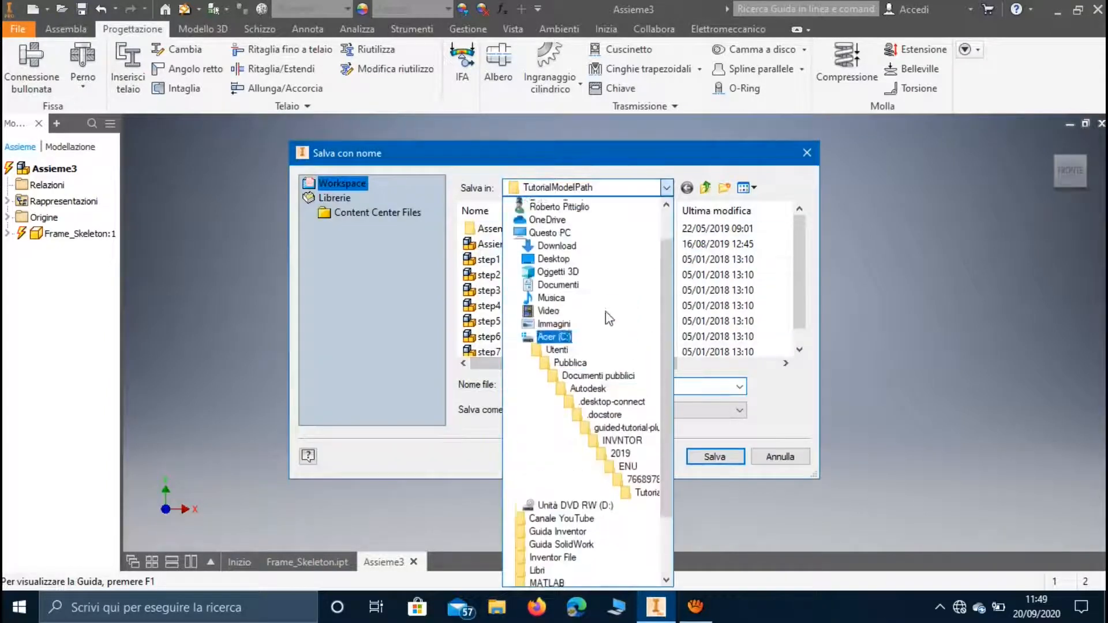
pyautogui.click(553, 308)
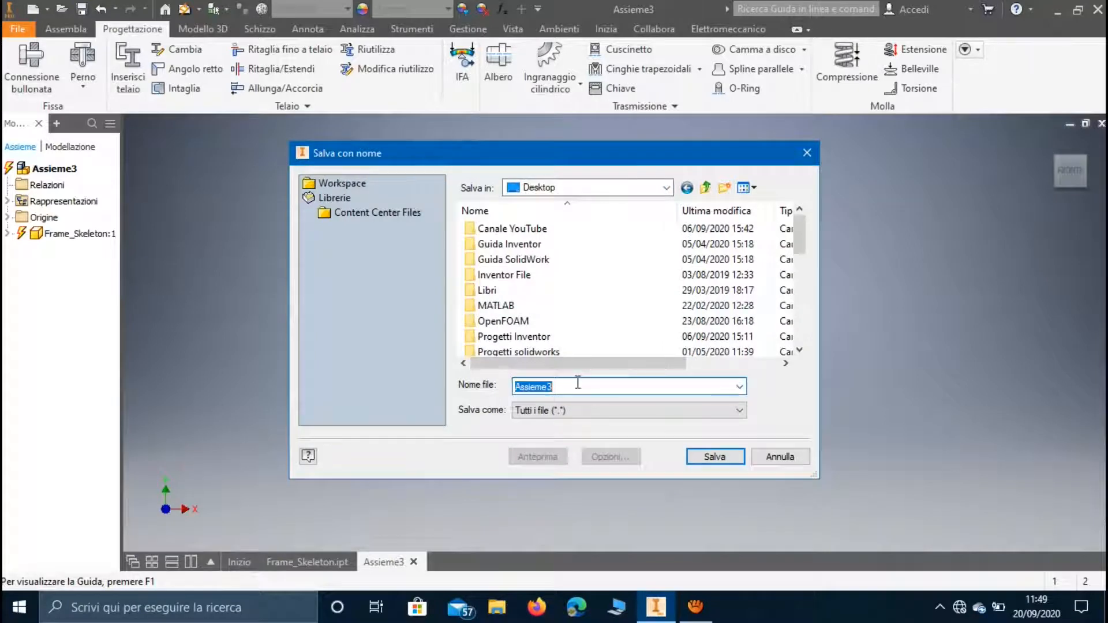
pyautogui.write('IFA')
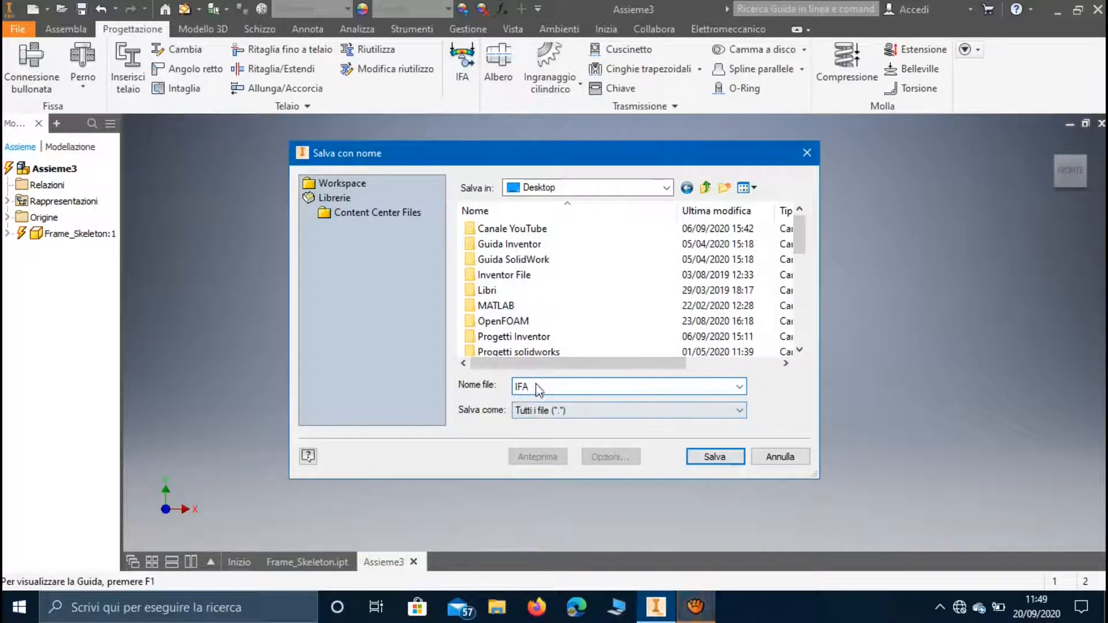
pyautogui.click(711, 456)
pyautogui.click(490, 353)
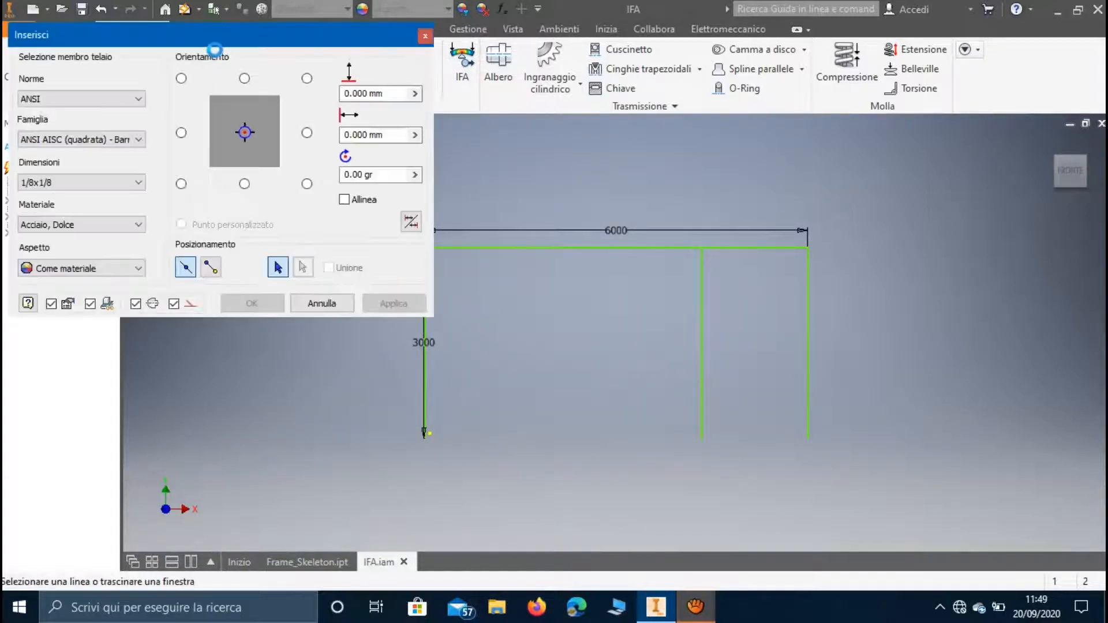
# Set the frame member to ANSI, family ASTM A6/A6M (Pali di fondazione portanti universali - Pollice), size UP8 x 30 x7.88.
pyautogui.click(115, 99)
pyautogui.click(115, 107)
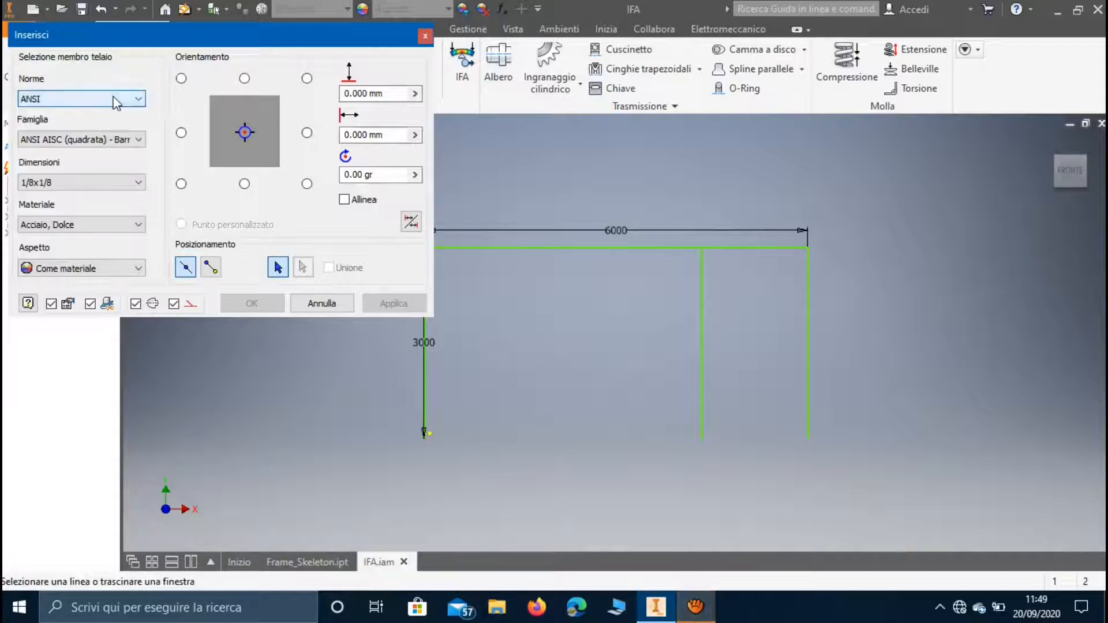
pyautogui.click(128, 142)
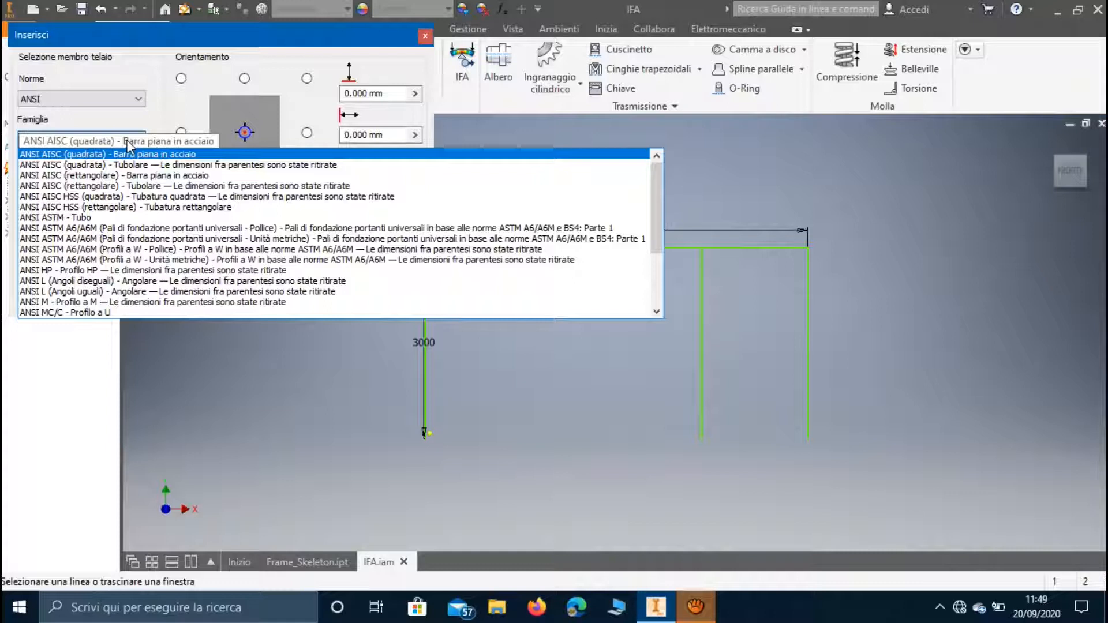
pyautogui.click(133, 228)
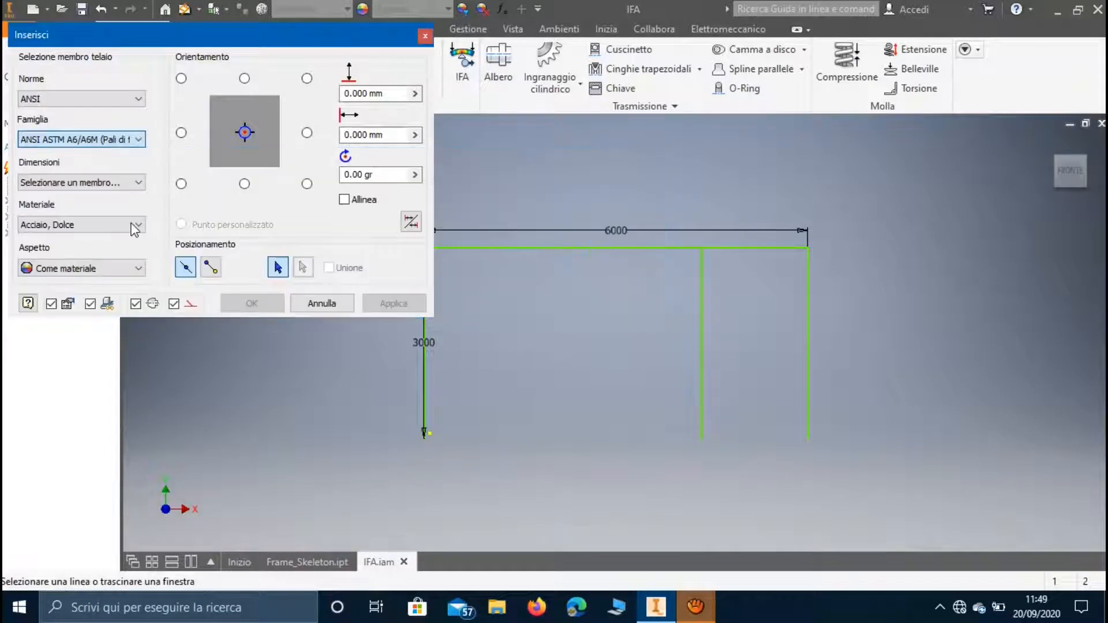
pyautogui.click(144, 182)
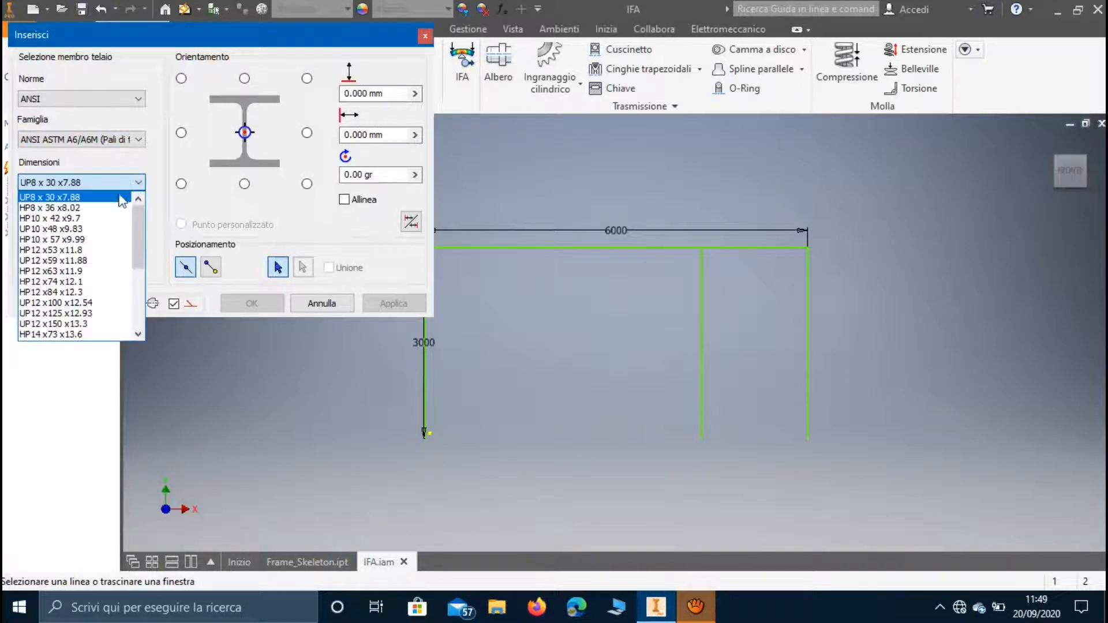
pyautogui.click(114, 197)
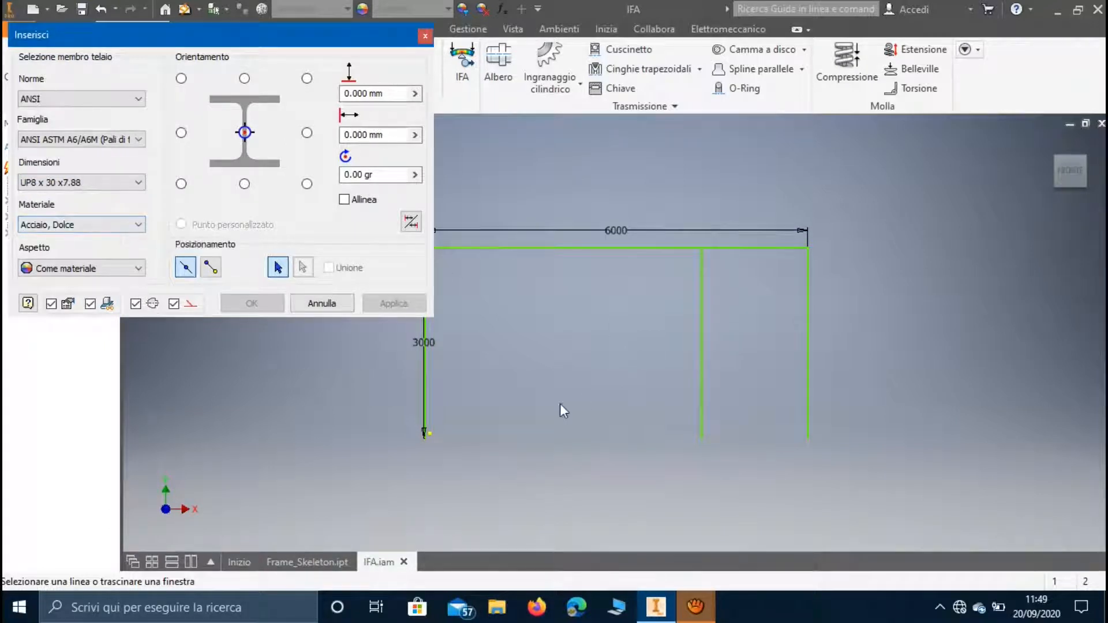
# Select the 3000 mm vertical skeleton line as the path for the first beam and inspect its profile preview.
pyautogui.moveTo(514, 408); pyautogui.dragTo(599, 395, button='middle')
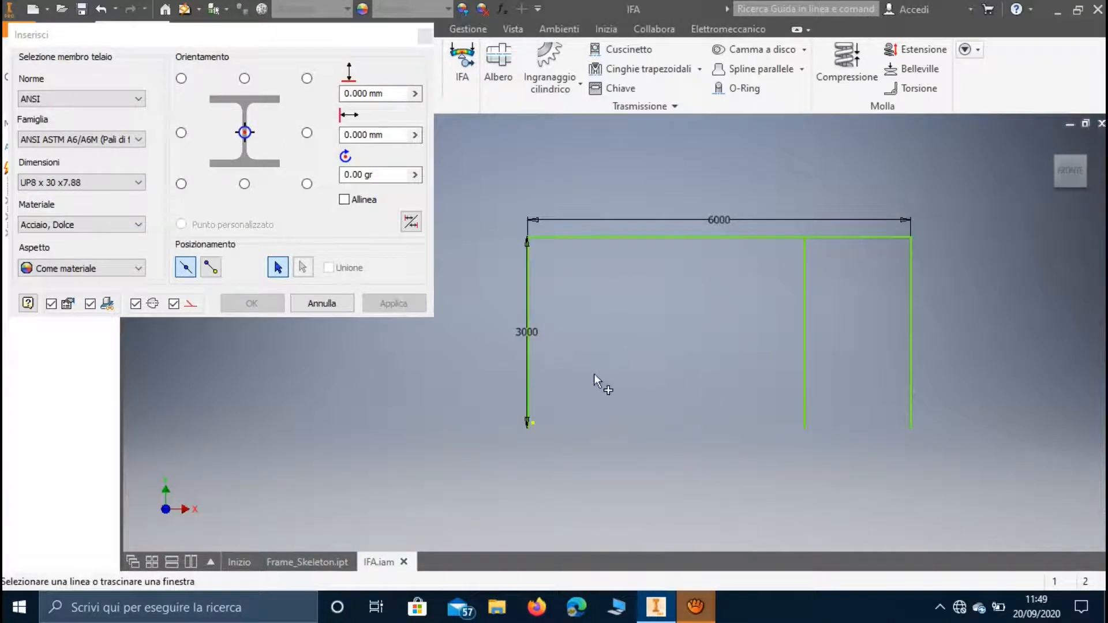
pyautogui.click(530, 377)
pyautogui.scroll(-4, 600, 401)
pyautogui.scroll(5, 600, 400)
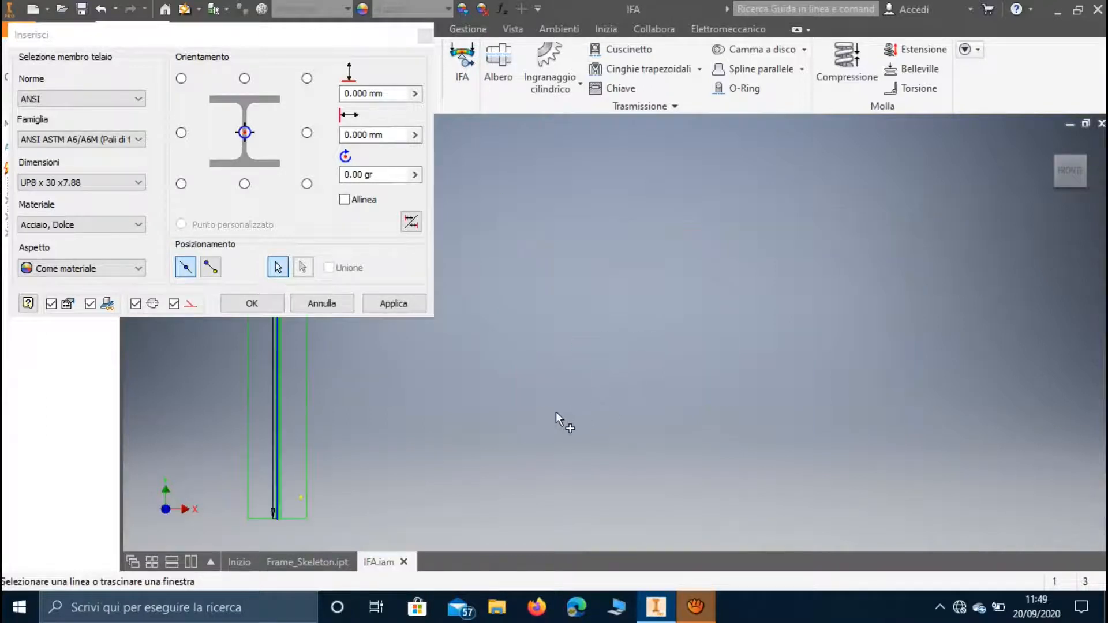
pyautogui.moveTo(556, 411); pyautogui.dragTo(556, 391, button='middle')
pyautogui.moveTo(536, 349); pyautogui.dragTo(604, 298, button='middle')
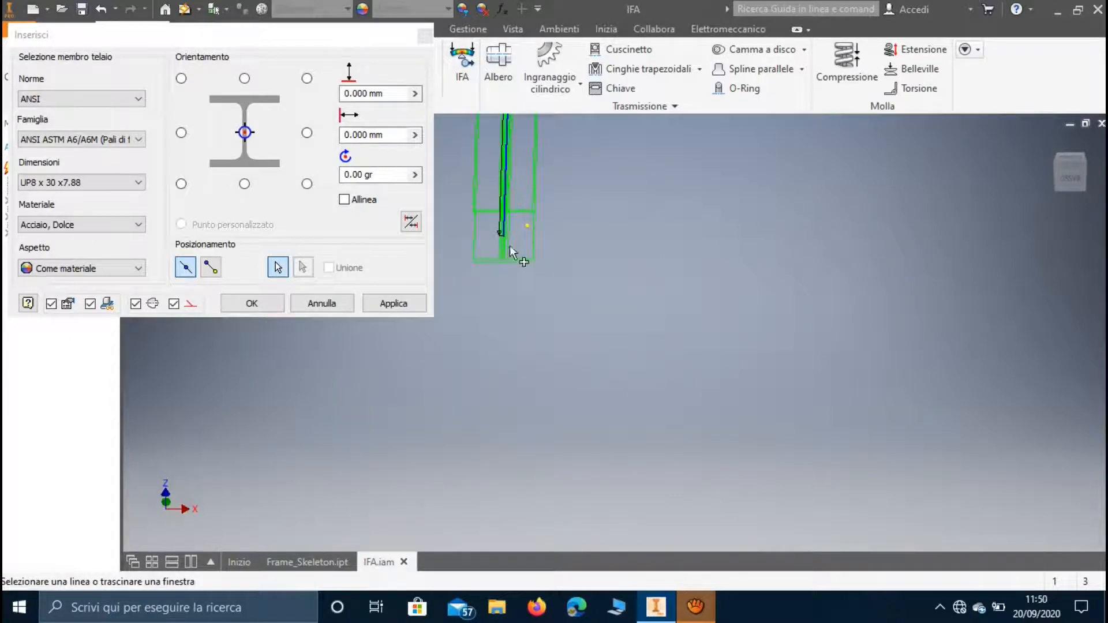
# Try the profile's upper-left and middle-left insertion points and return to the central one.
pyautogui.click(181, 78)
pyautogui.click(181, 133)
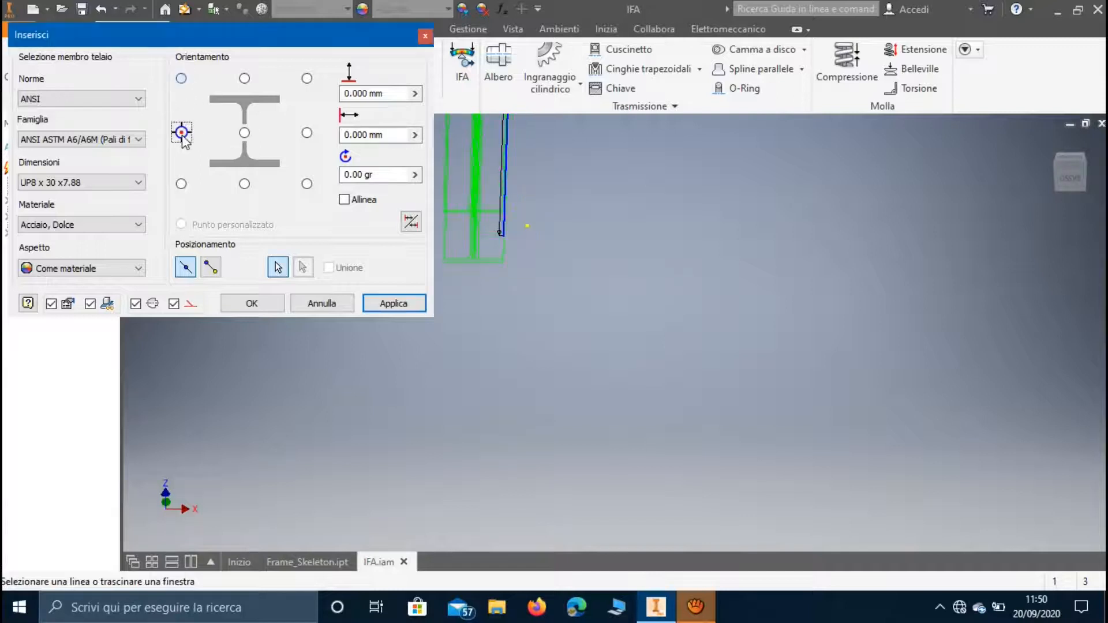
pyautogui.click(245, 134)
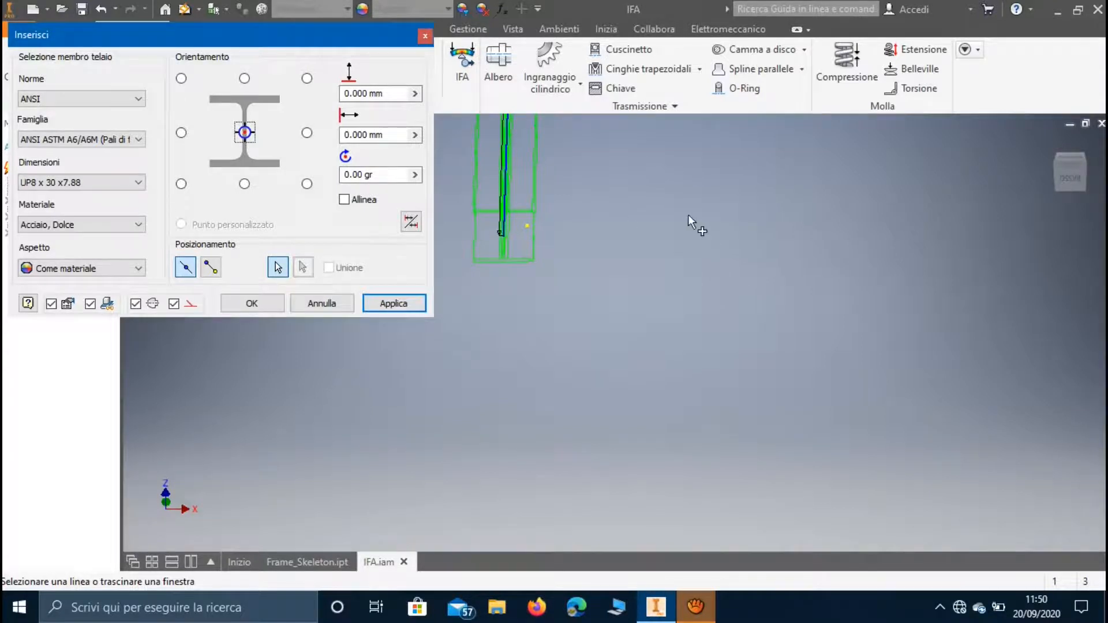
# Add the 6000 mm horizontal line and the two remaining vertical lines to the frame member selection.
pyautogui.moveTo(688, 213); pyautogui.dragTo(636, 320, button='middle')
pyautogui.scroll(-4, 636, 320)
pyautogui.scroll(5, 636, 317)
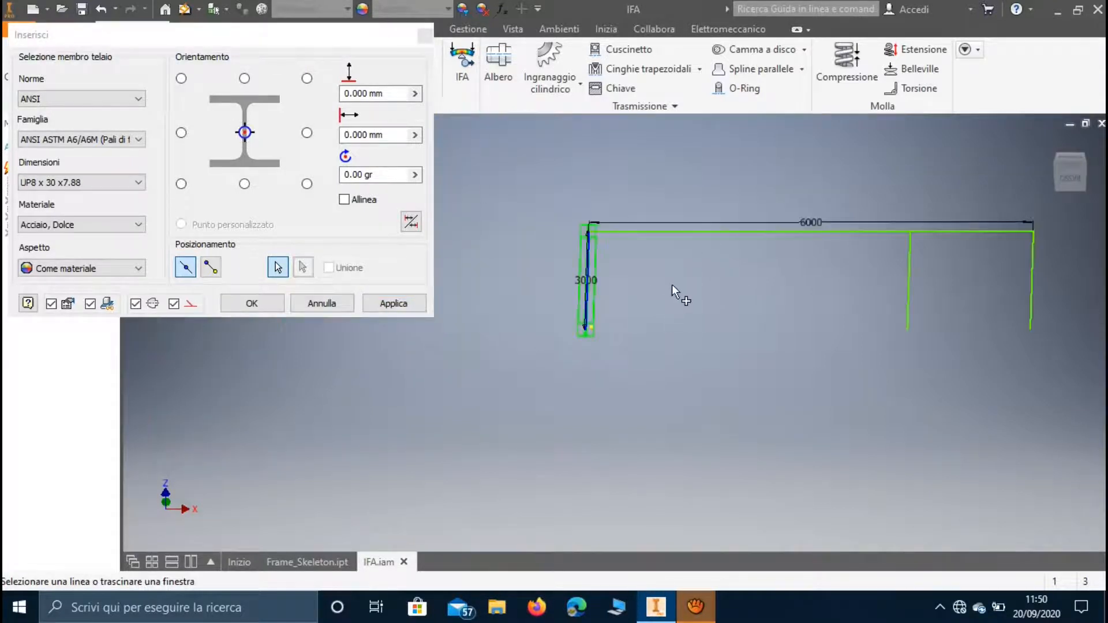
pyautogui.keyDown('shift'); pyautogui.moveTo(672, 284); pyautogui.dragTo(639, 254, button='middle'); pyautogui.keyUp('shift')
pyautogui.click(645, 208)
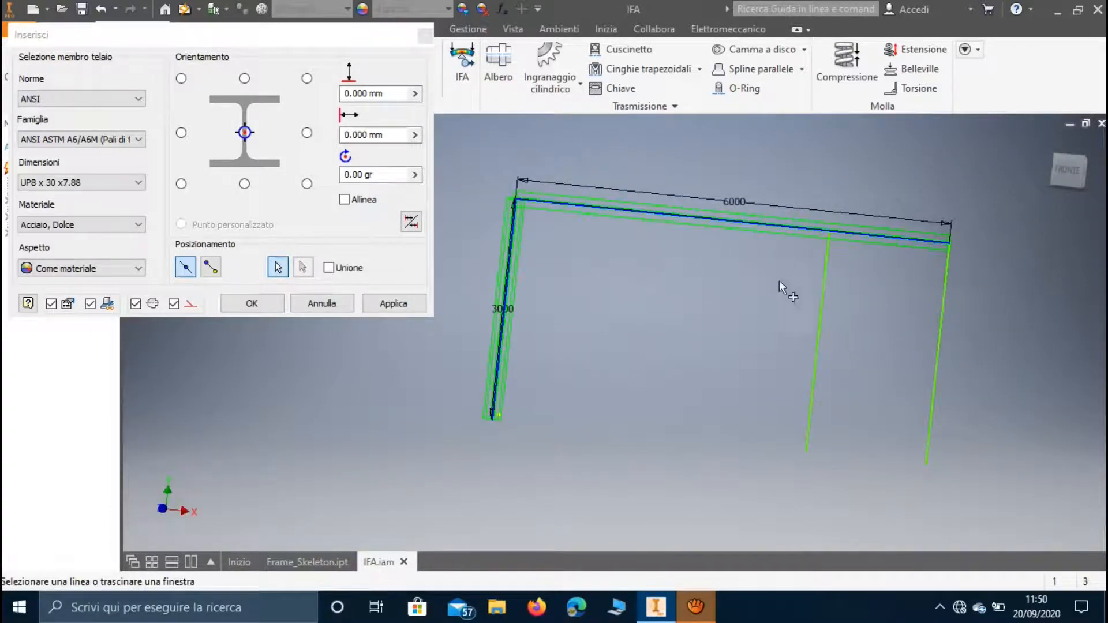
pyautogui.click(825, 288)
pyautogui.click(943, 316)
# Create the frame as Frame0001.iam with skeleton Skeleton0001.ipt in Desktop\IFA\Frame, accepting the proposed member names.
pyautogui.click(260, 303)
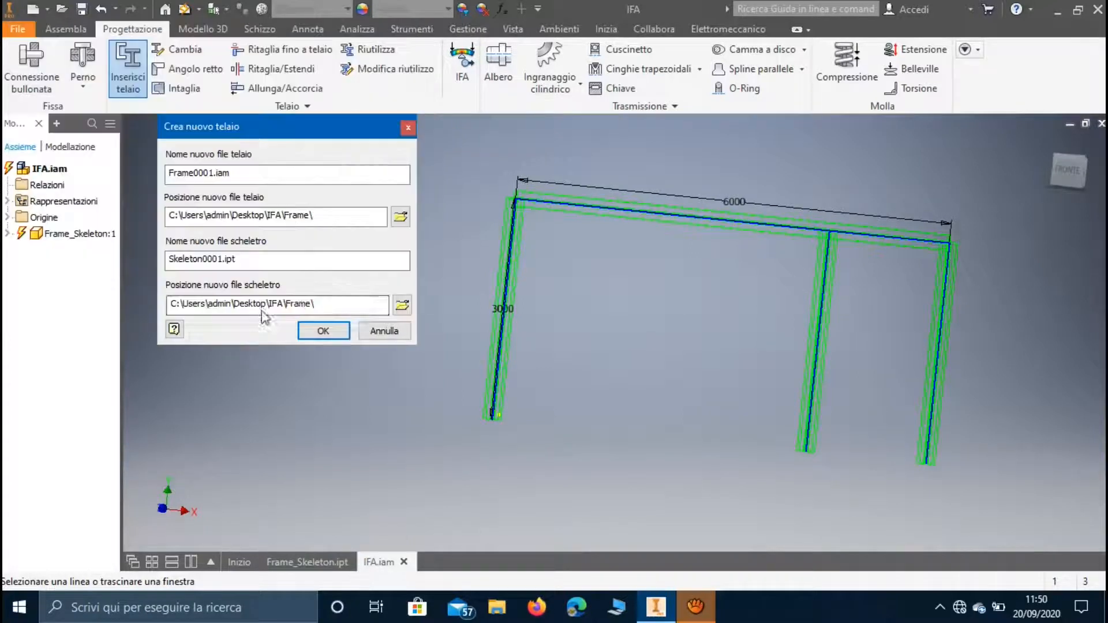
pyautogui.click(315, 329)
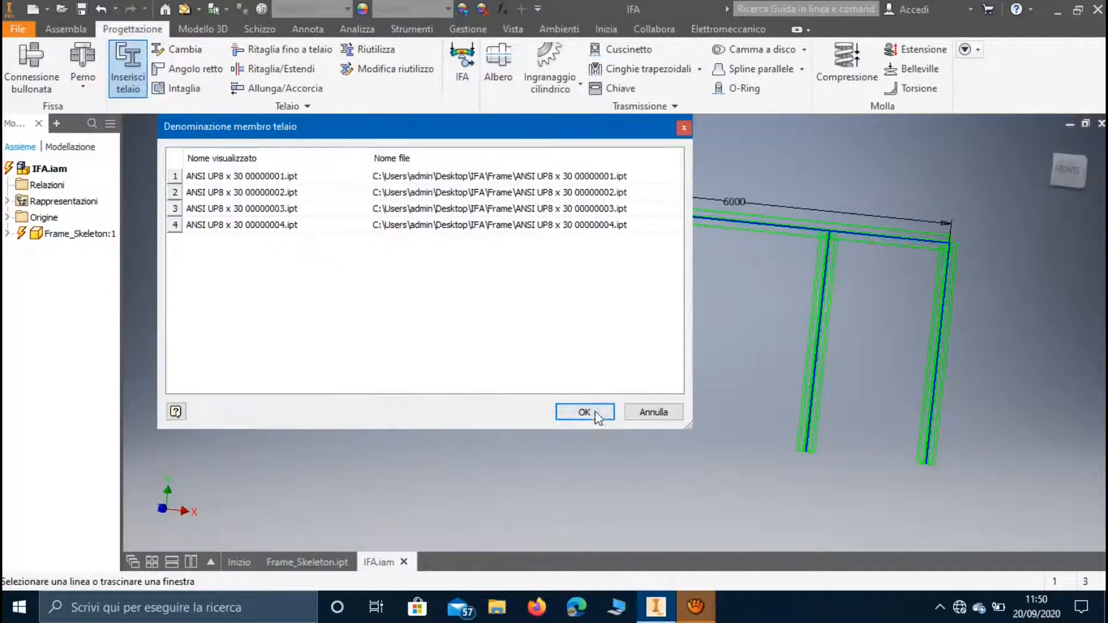
pyautogui.click(595, 414)
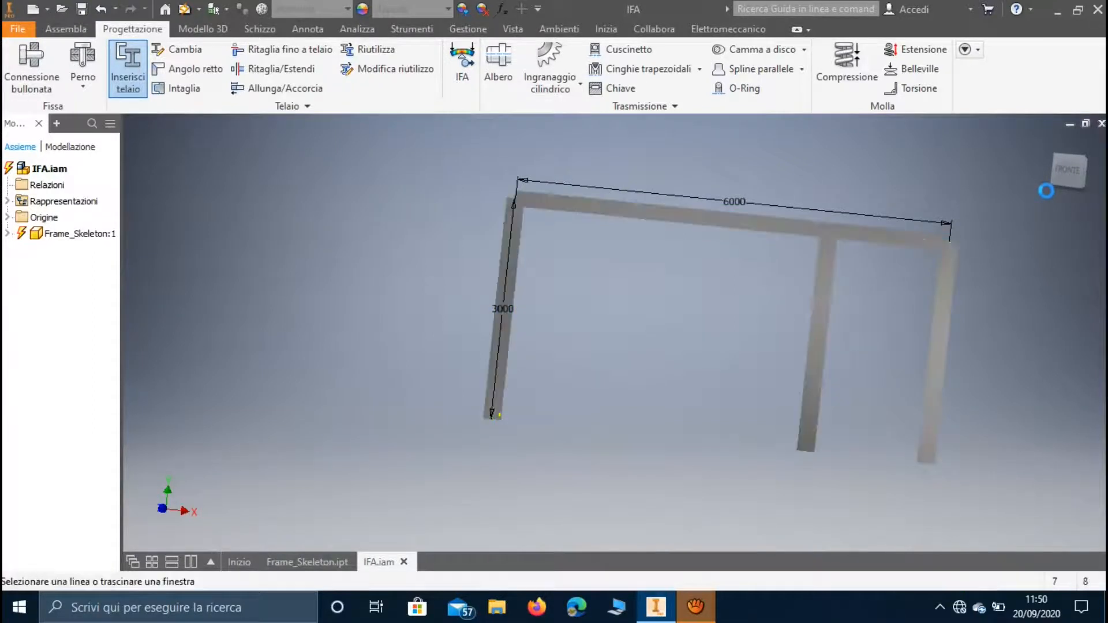
# Miter the horizontal beam with the outer right column, using a 0 mm gap.
pyautogui.click(1059, 174)
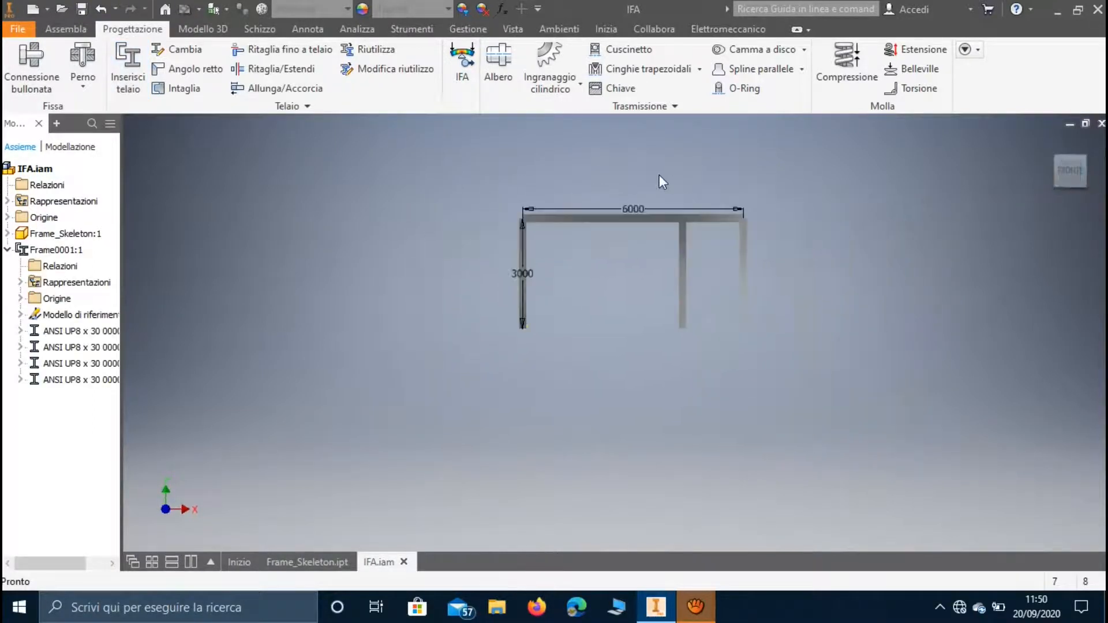
pyautogui.scroll(-3, 659, 175)
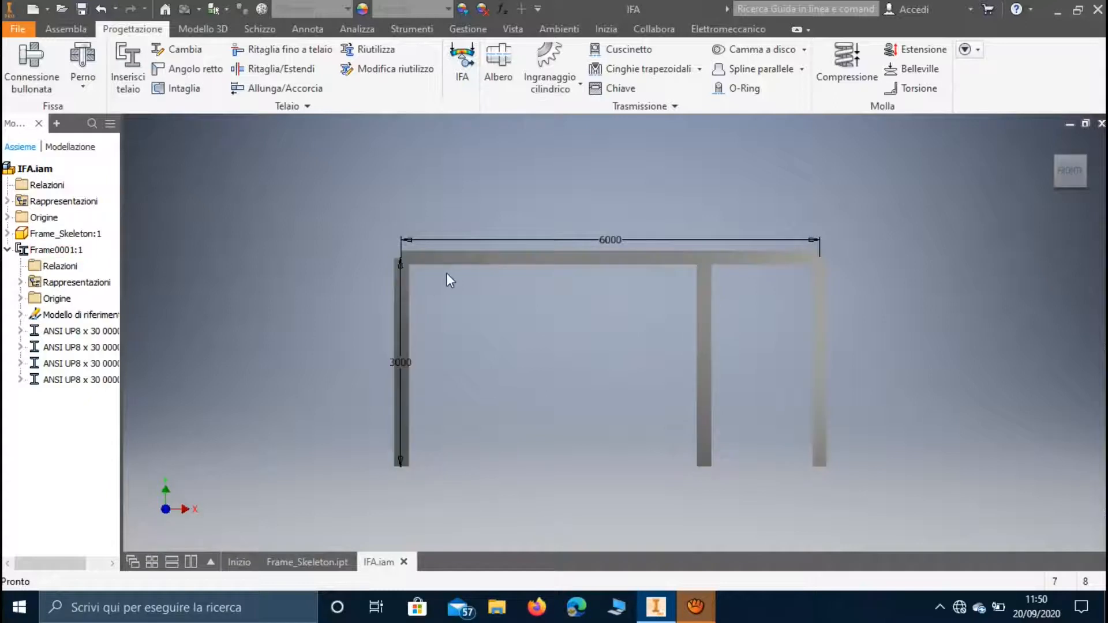
pyautogui.click(196, 70)
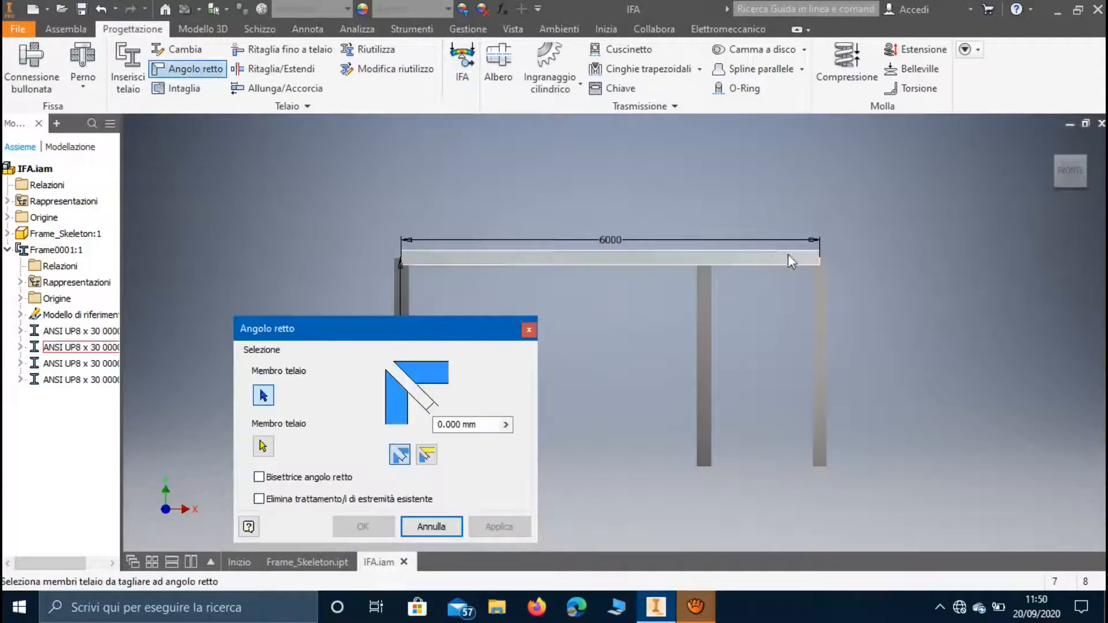
pyautogui.keyDown('shift'); pyautogui.moveTo(821, 260); pyautogui.dragTo(753, 291, button='middle'); pyautogui.keyUp('shift')
pyautogui.click(748, 293)
pyautogui.click(776, 342)
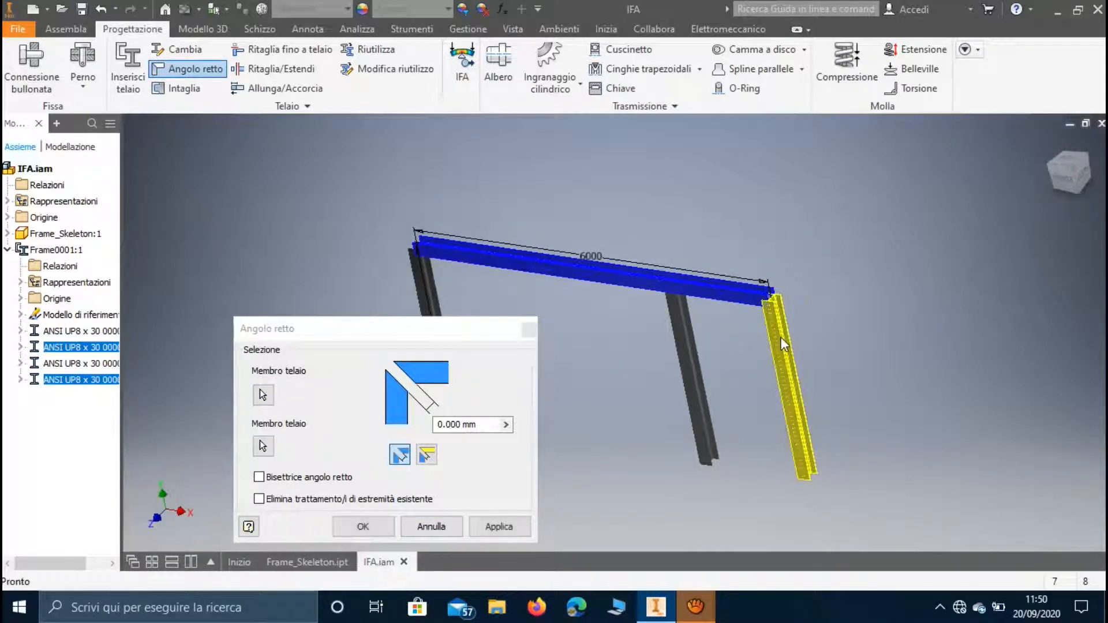
pyautogui.click(499, 527)
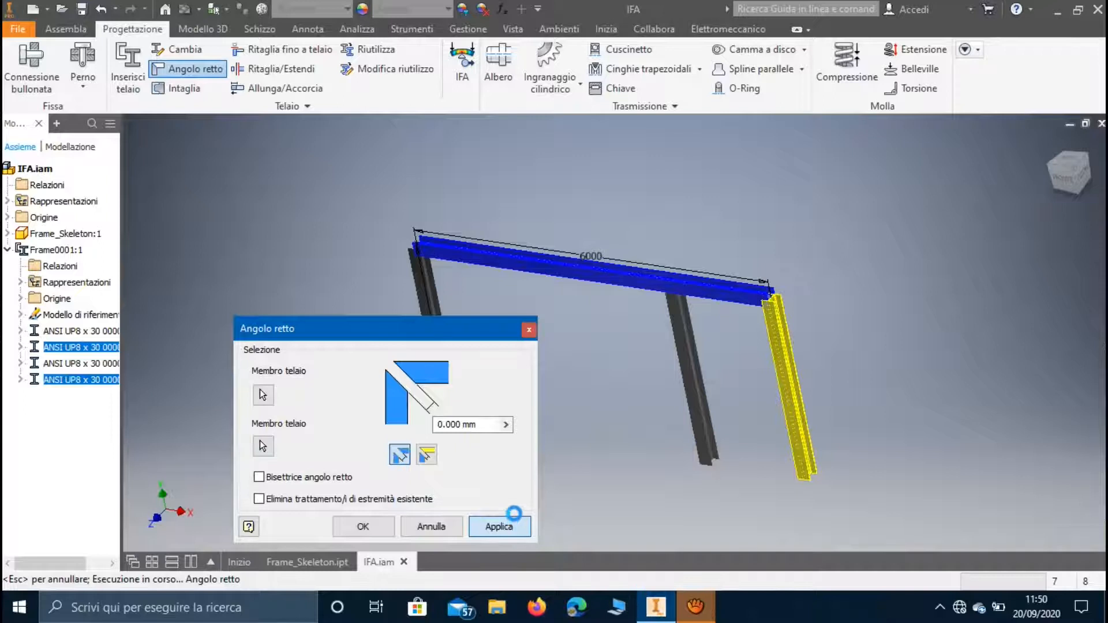
# Miter the left column with the horizontal beam, using a 0 mm gap, and finish the miter command.
pyautogui.click(424, 293)
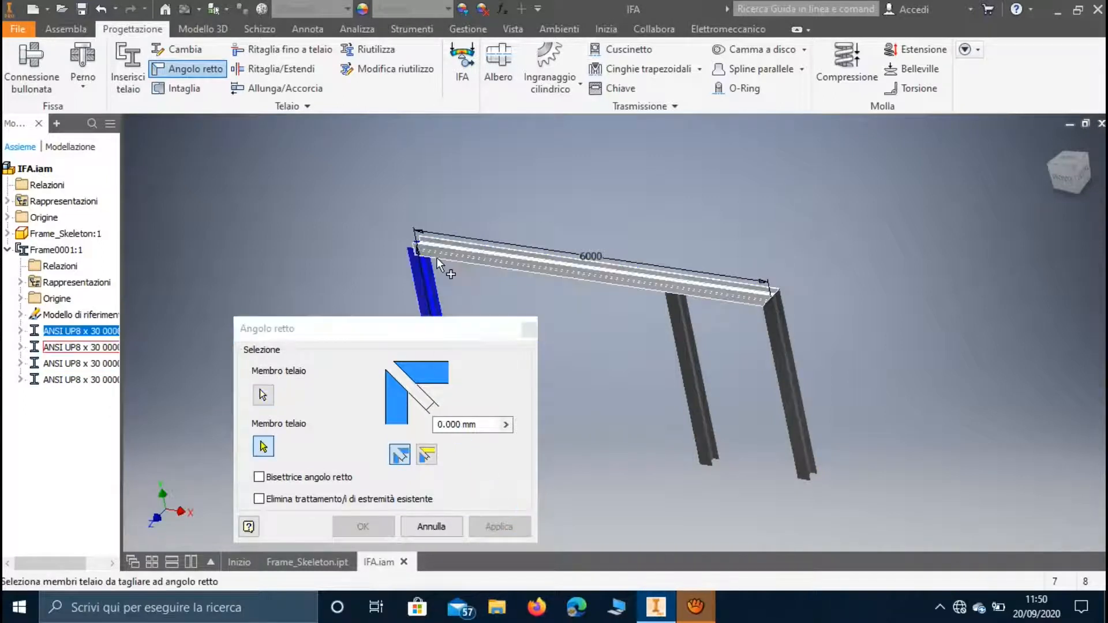
pyautogui.click(490, 257)
pyautogui.click(493, 526)
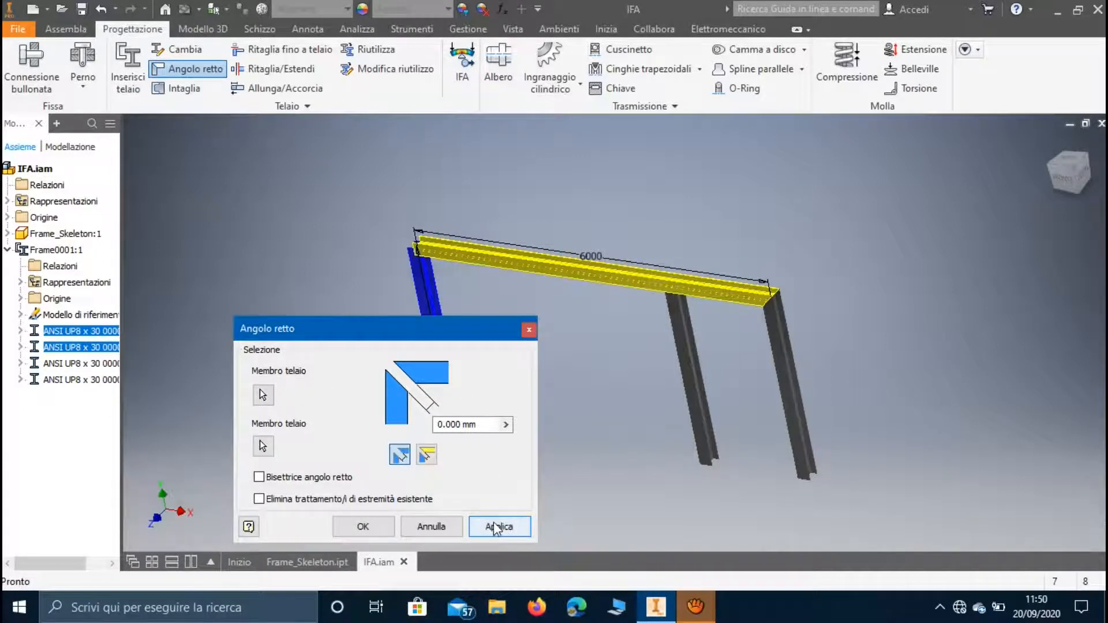
pyautogui.click(529, 329)
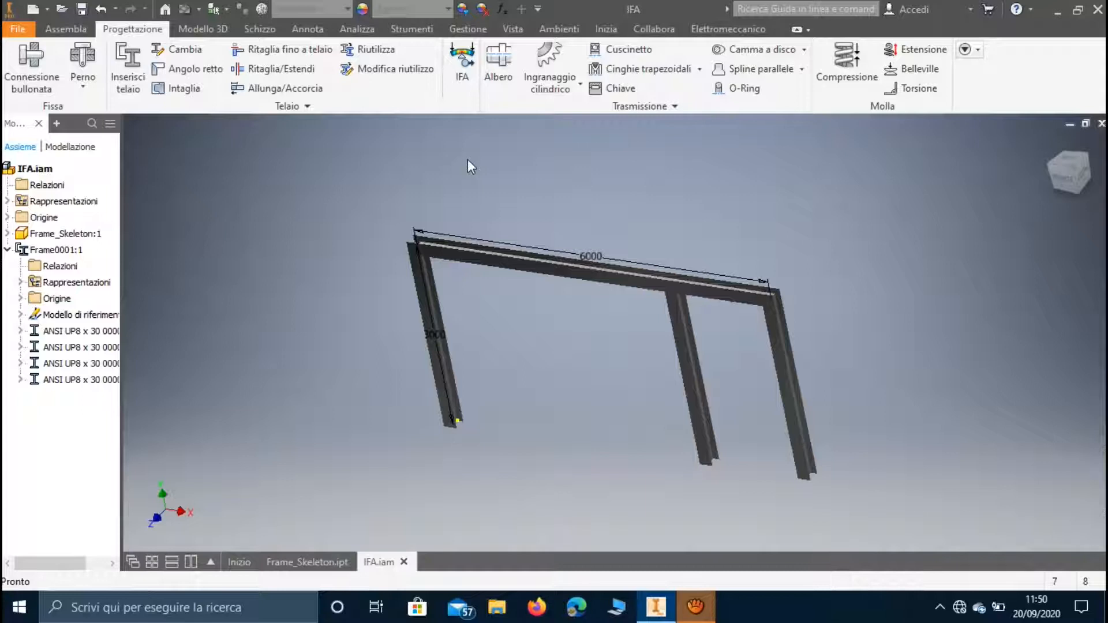
# Start frame analysis and create a static analysis simulation named Simulazione:1.
pyautogui.click(456, 78)
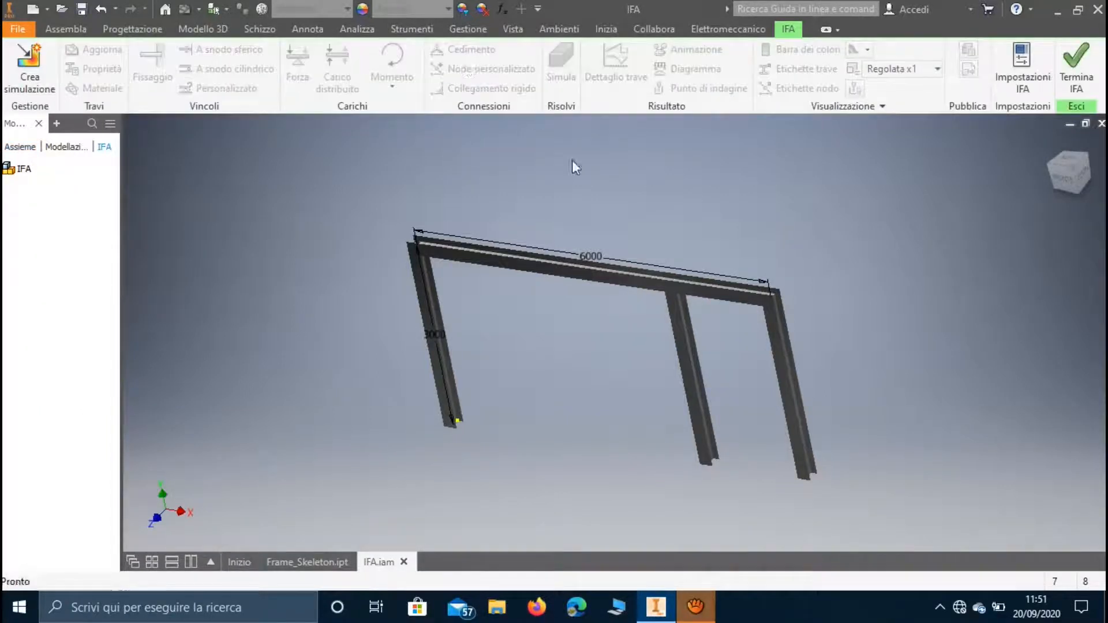
pyautogui.click(46, 47)
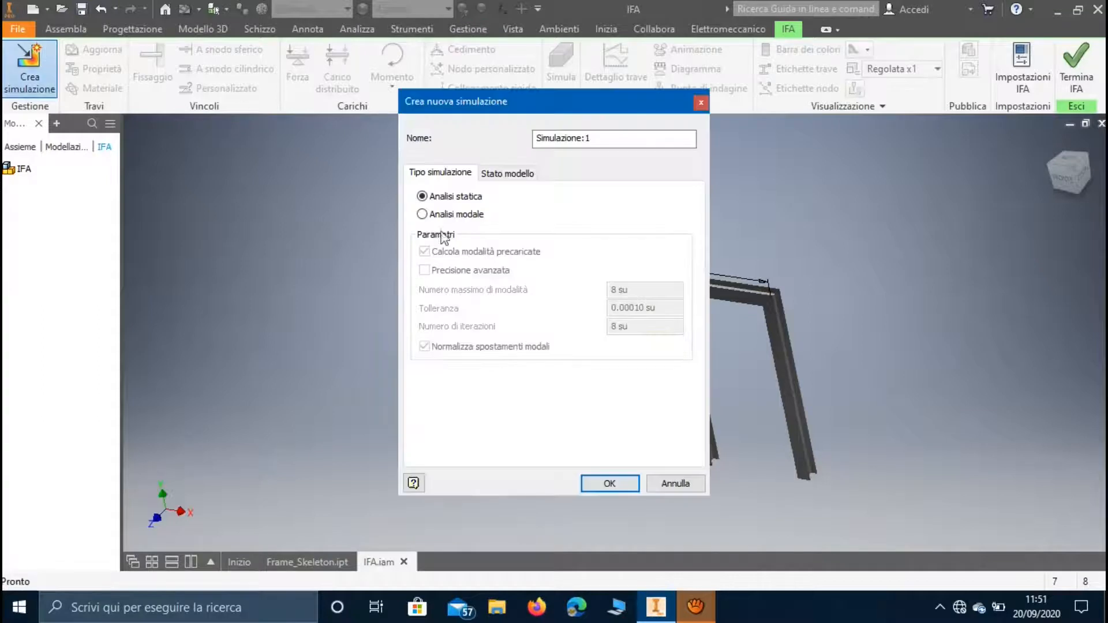
pyautogui.click(632, 483)
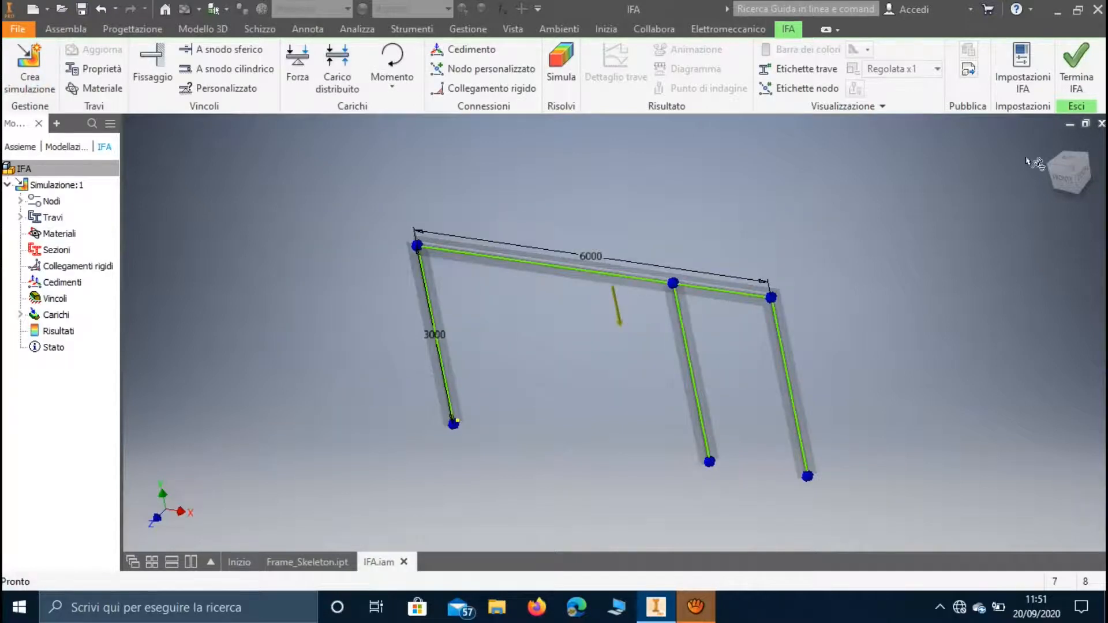
# Suppress the gravity load in the simulation.
pyautogui.click(1064, 175)
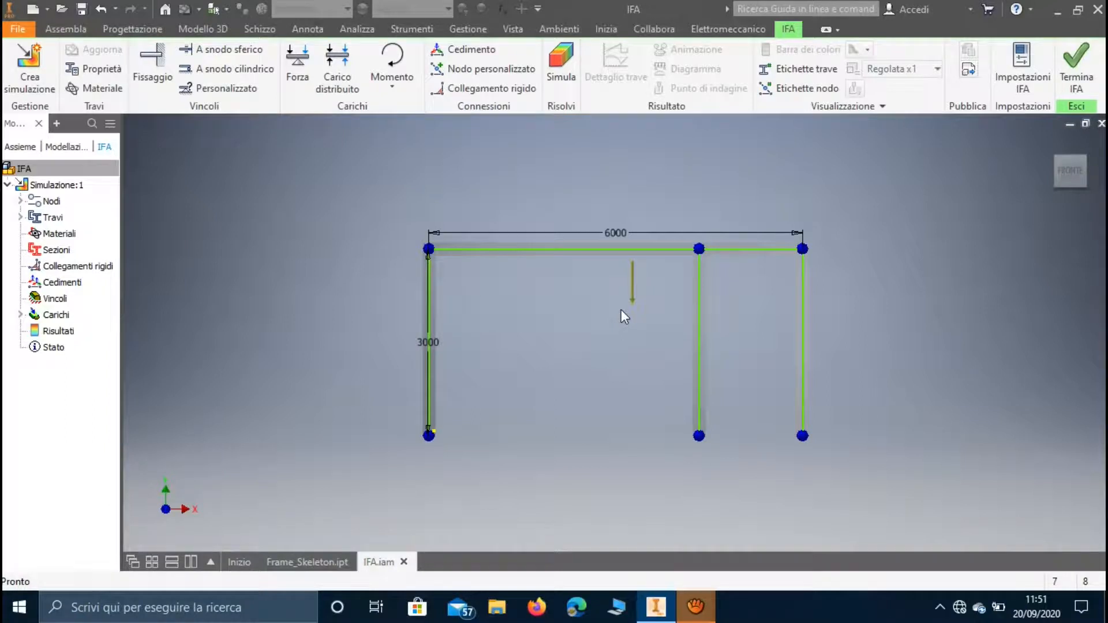
pyautogui.click(20, 314)
pyautogui.rightClick(70, 335)
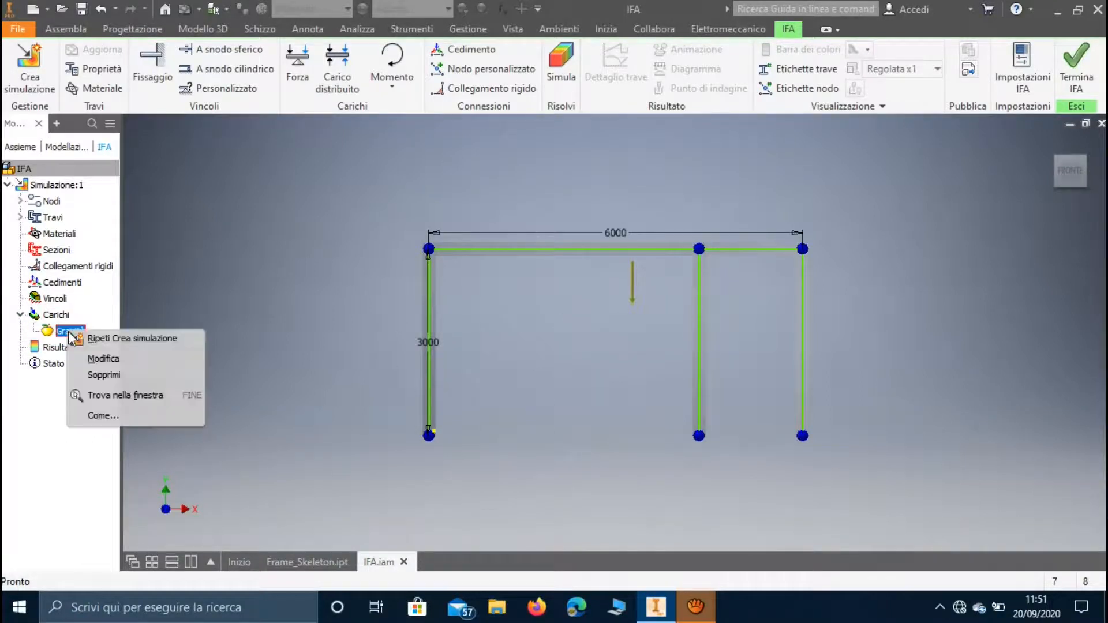
pyautogui.click(101, 371)
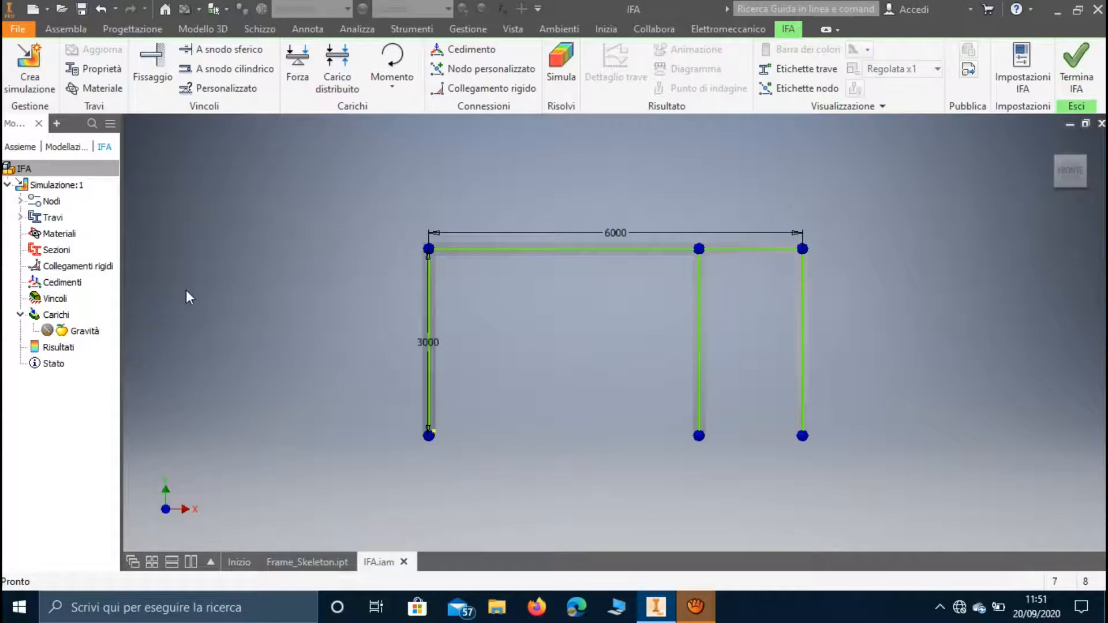
# Review the geometric and mechanical properties of the beam sections without changing them.
pyautogui.click(113, 69)
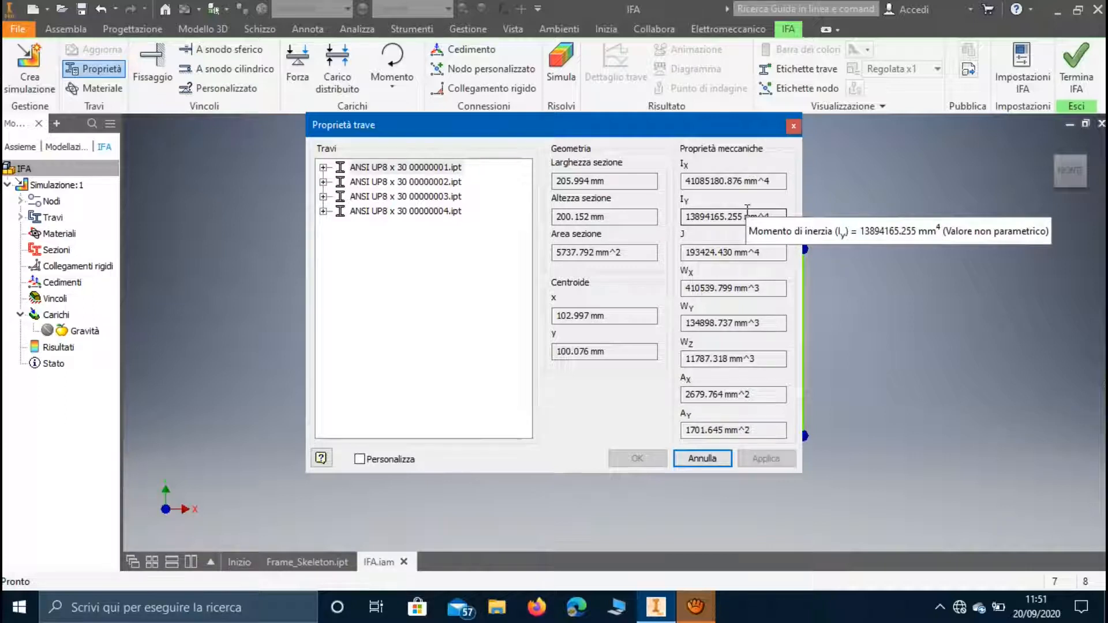
pyautogui.click(795, 127)
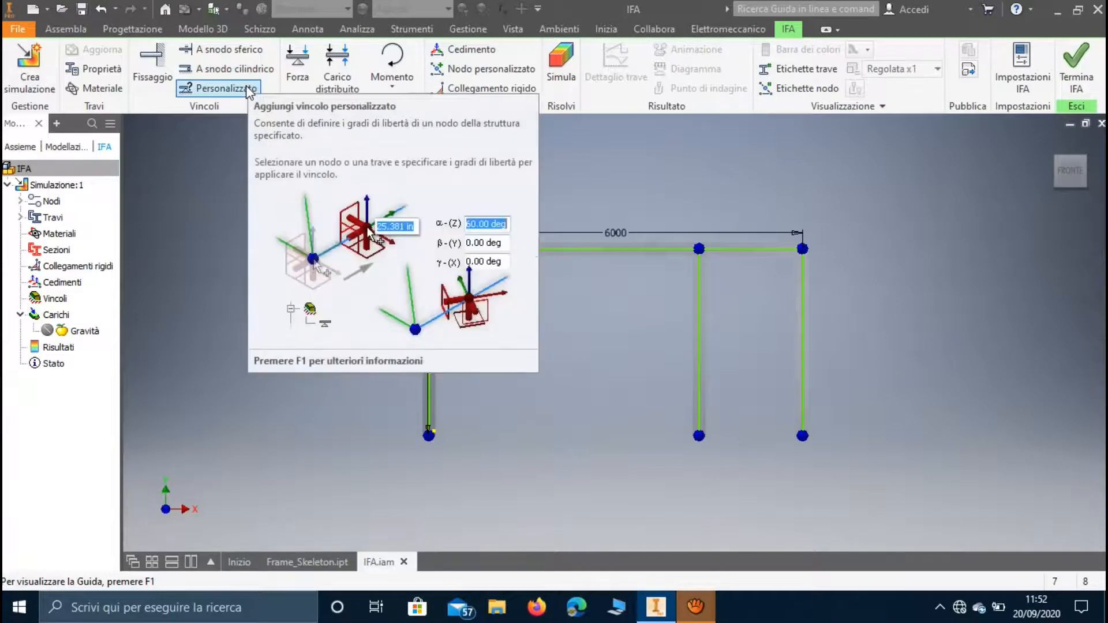
# Apply fixed constraints to the base nodes of all three columns.
pyautogui.click(151, 67)
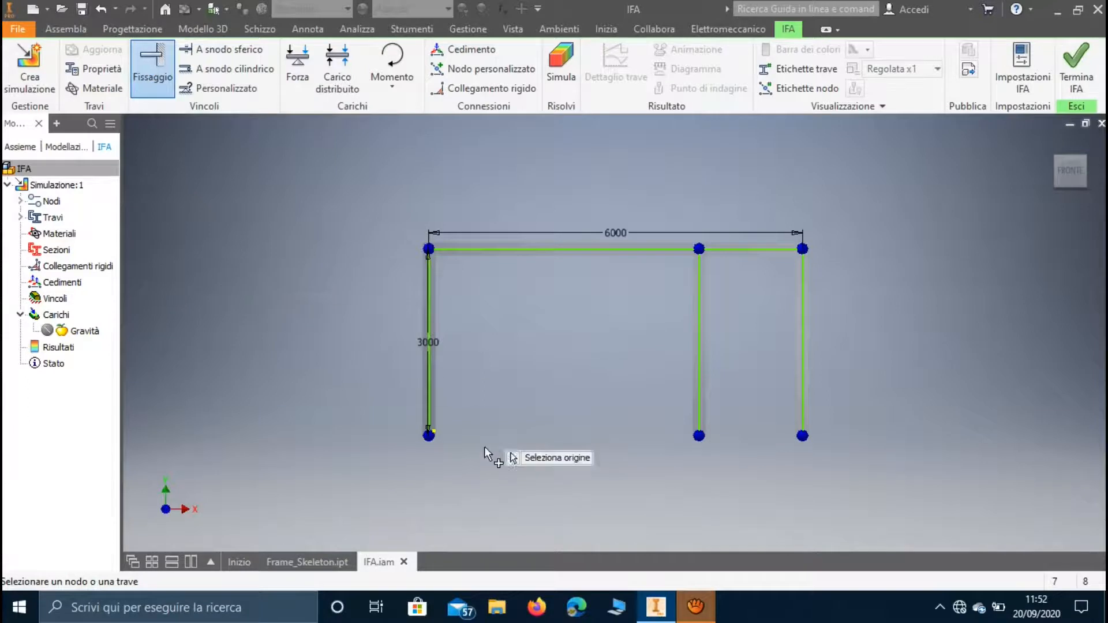
pyautogui.keyDown('shift'); pyautogui.moveTo(572, 445); pyautogui.dragTo(559, 396, button='middle'); pyautogui.keyUp('shift')
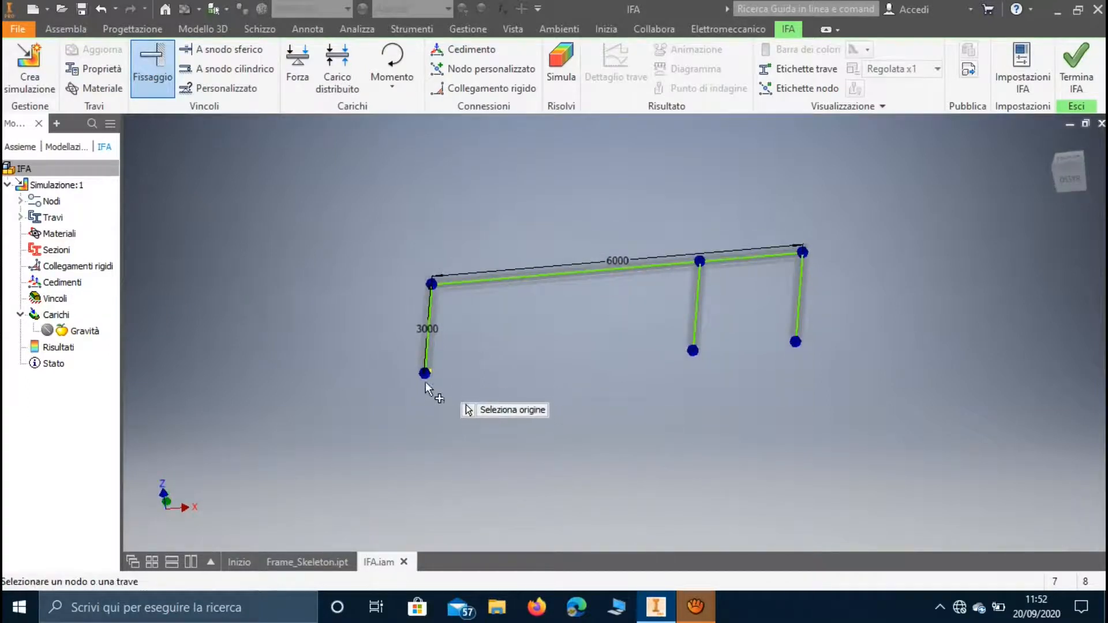
pyautogui.click(425, 376)
pyautogui.click(152, 70)
pyautogui.click(693, 350)
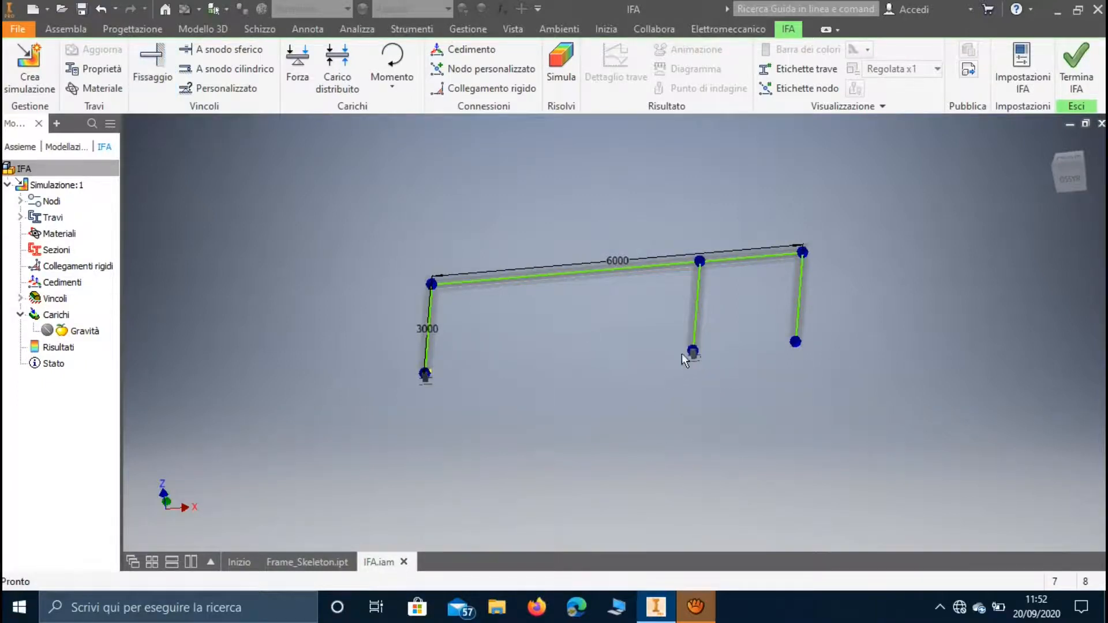
pyautogui.click(796, 344)
# Apply a 100 N force to the left column at an offset of about 1149 mm, with an in-plane angle of 180°.
pyautogui.press('F4')
pyautogui.click(1071, 161)
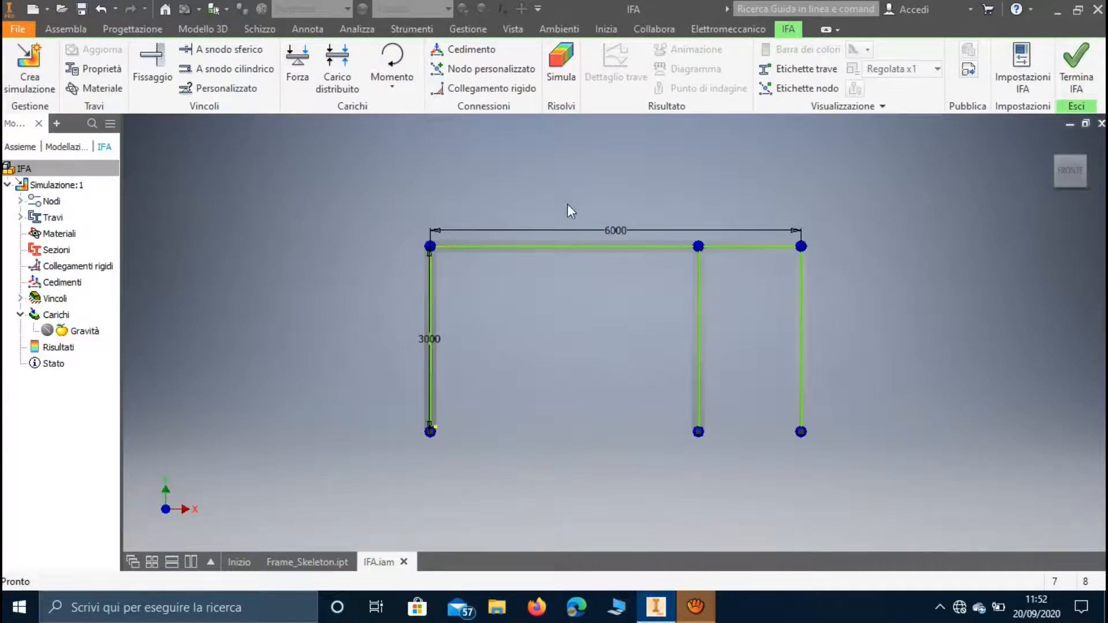
pyautogui.click(293, 76)
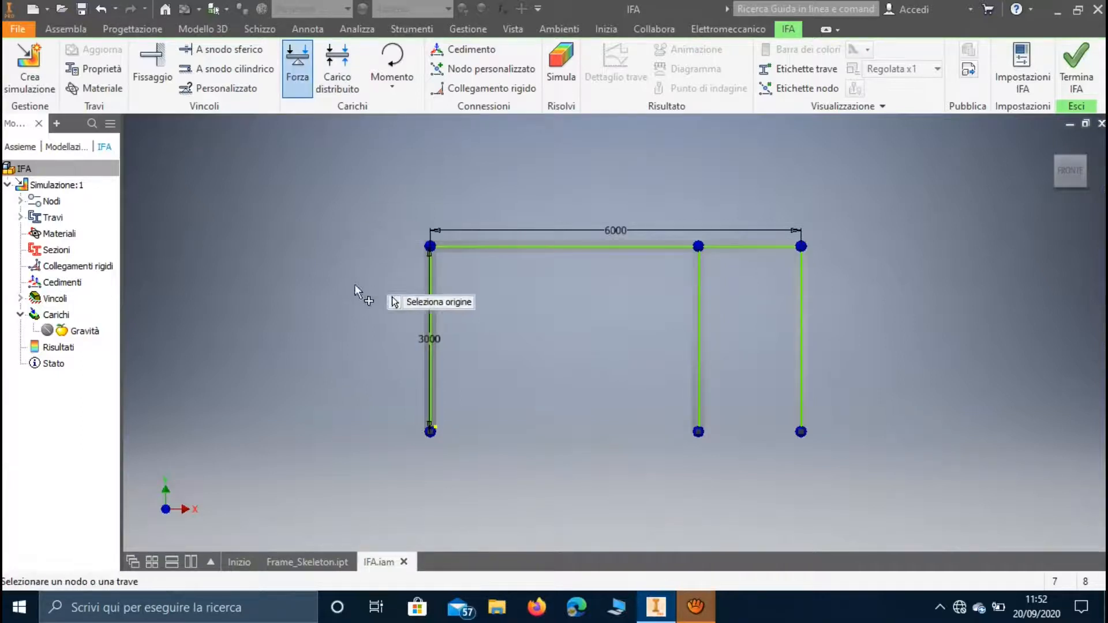
pyautogui.click(430, 318)
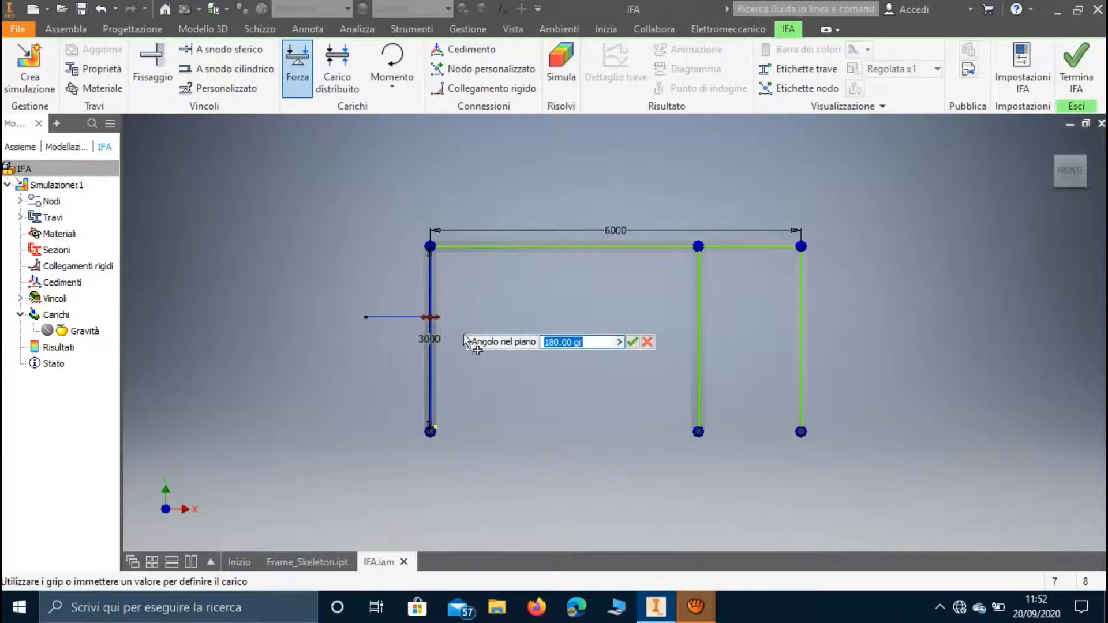
pyautogui.click(633, 341)
# Edit the force on the left column with its extended options shown and set its magnitude to 1500 N.
pyautogui.rightClick(69, 350)
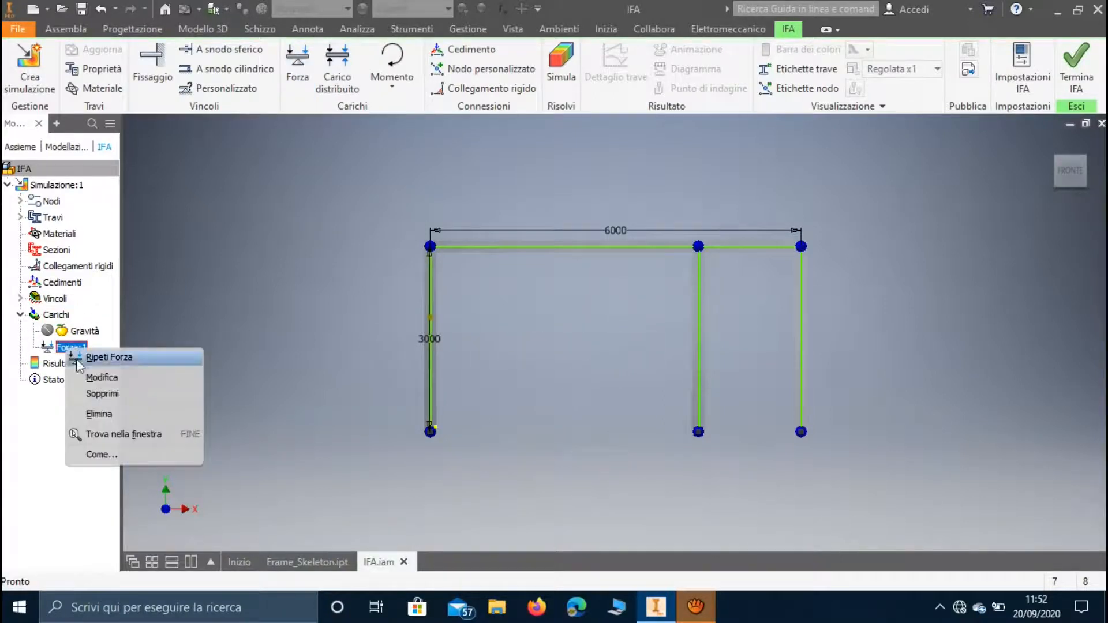
pyautogui.click(87, 360)
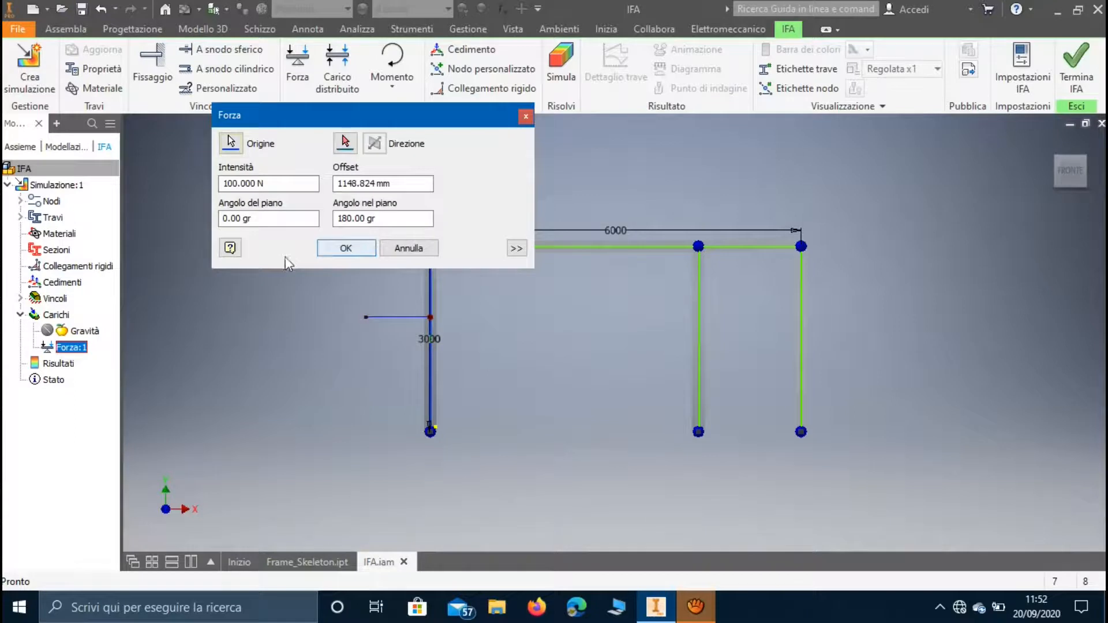
pyautogui.click(517, 249)
pyautogui.moveTo(390, 123); pyautogui.dragTo(210, 98)
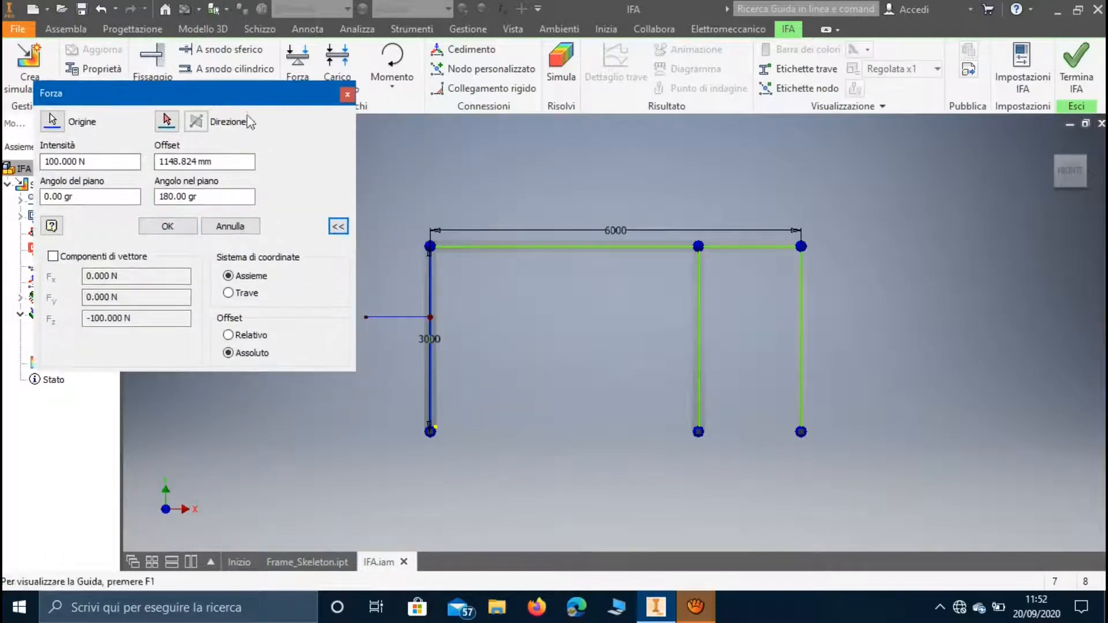
pyautogui.moveTo(461, 192); pyautogui.dragTo(514, 212, button='middle')
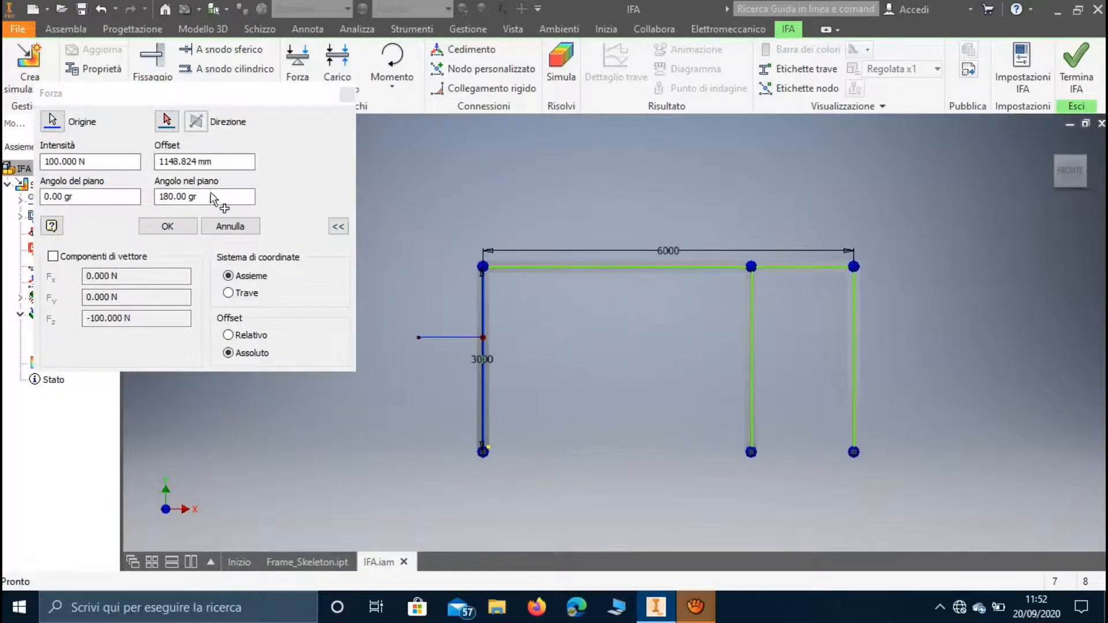
pyautogui.click(56, 162)
pyautogui.press('BackSpace')
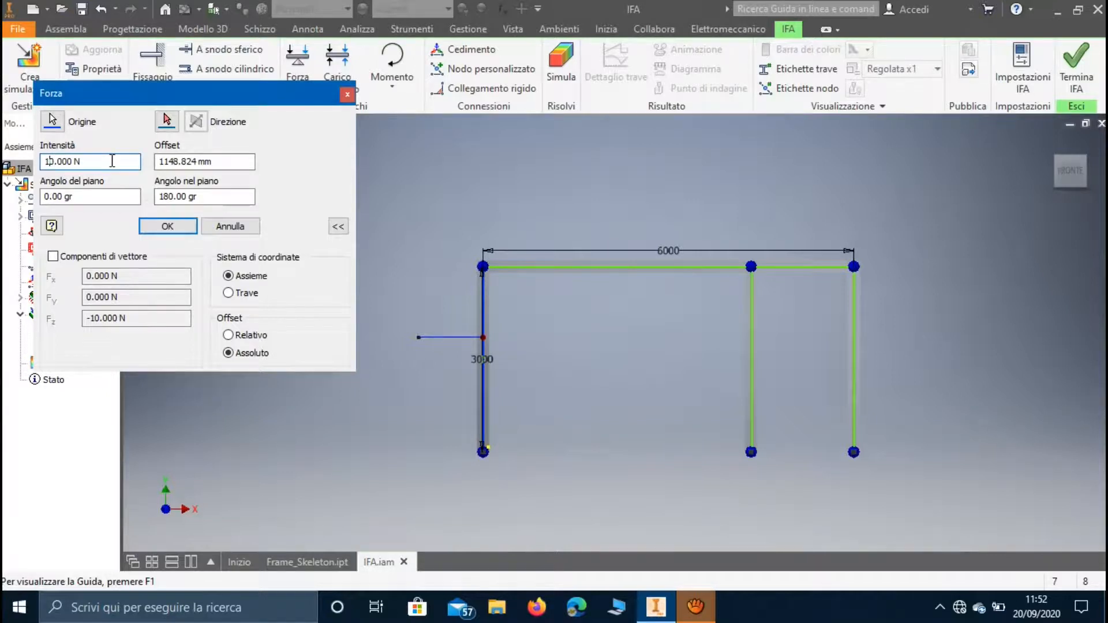
pyautogui.write('500')
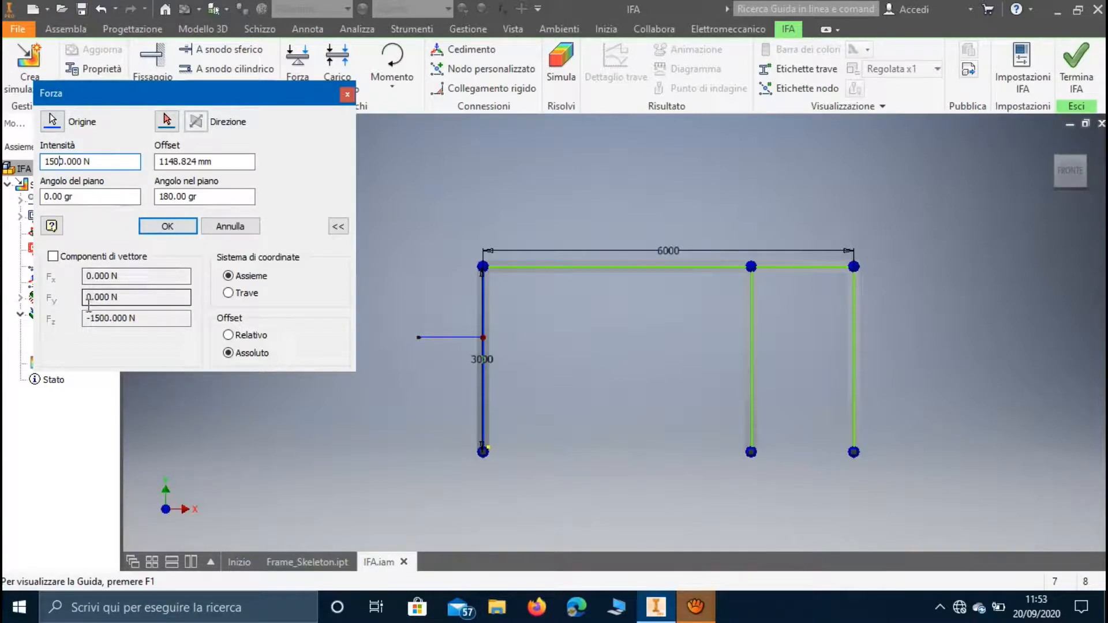
# Define the left column's force by vector components, with Fx at 1500 N and Fz at 0 N.
pyautogui.click(109, 316)
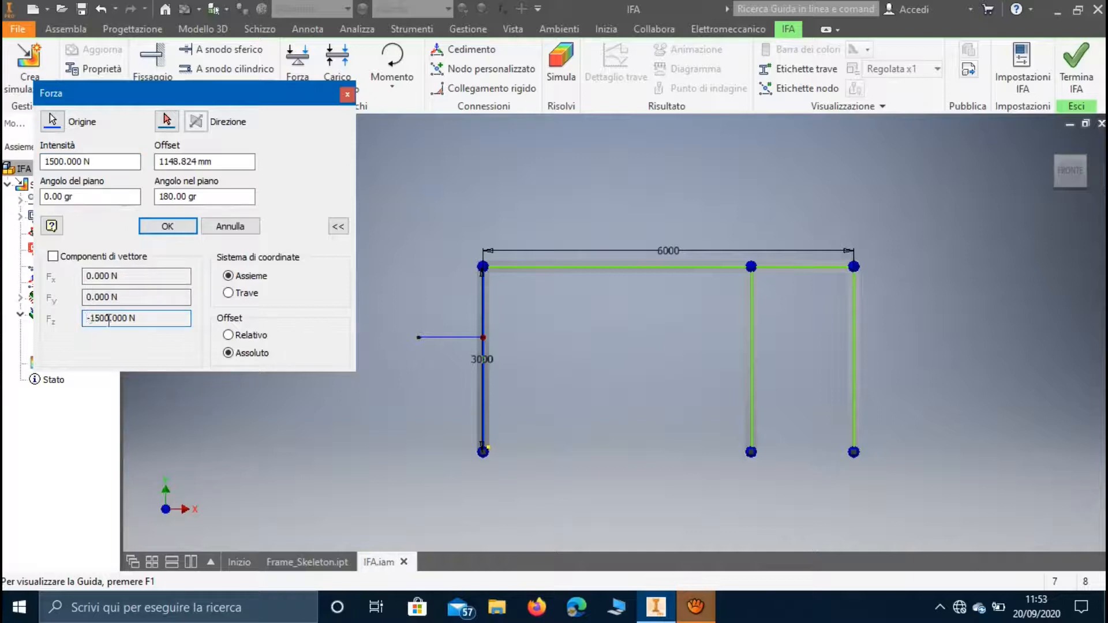
pyautogui.click(53, 256)
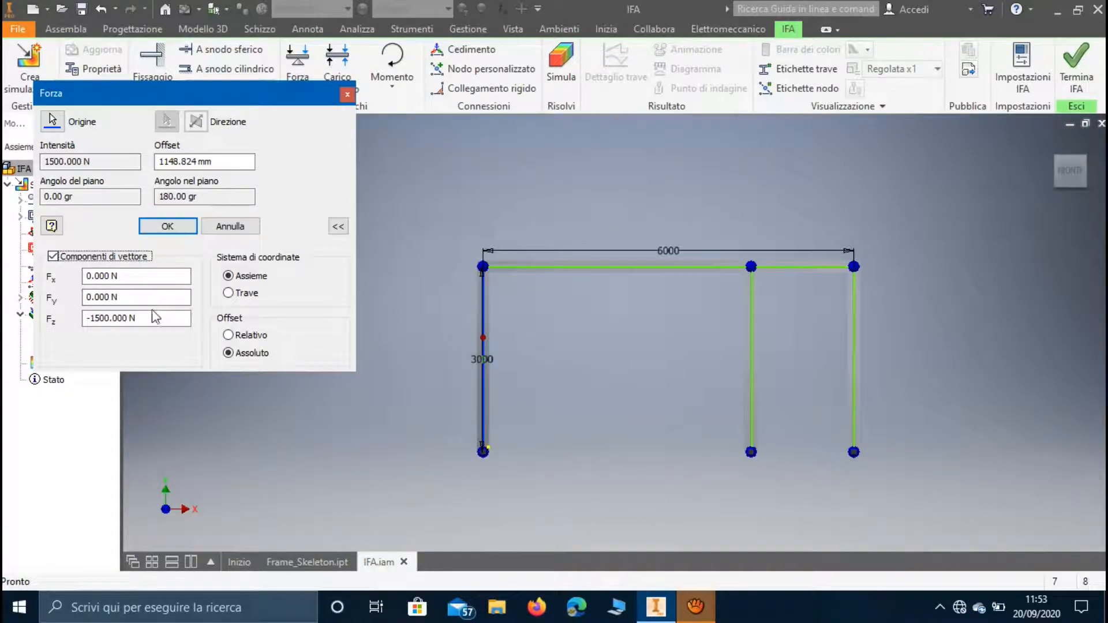
pyautogui.click(128, 318)
pyautogui.moveTo(128, 318); pyautogui.dragTo(70, 320)
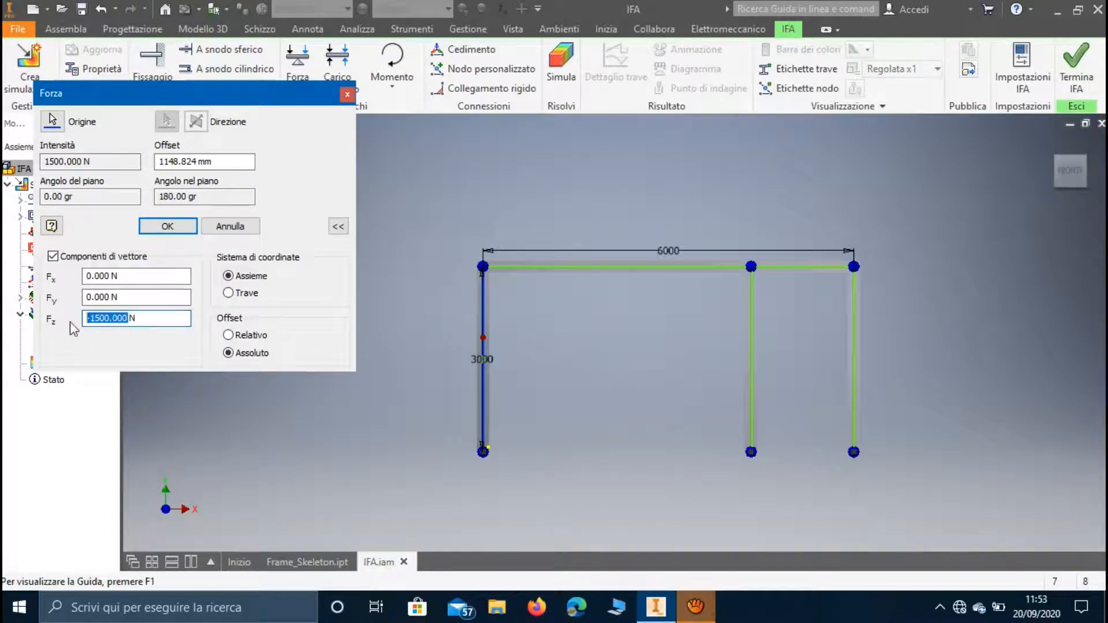
pyautogui.write('0 N')
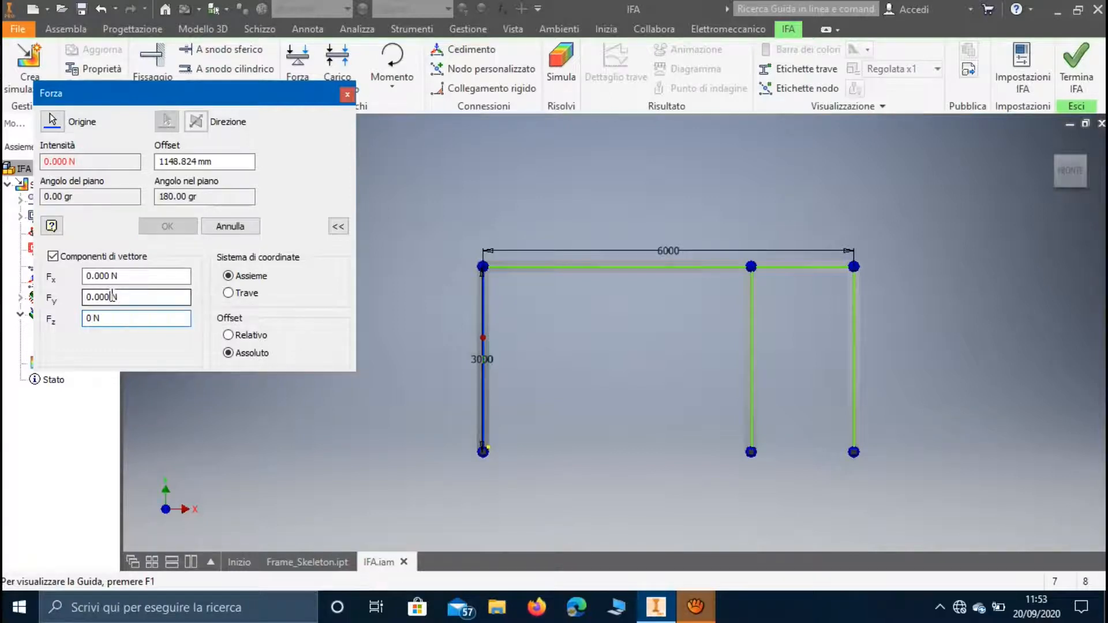
pyautogui.moveTo(111, 297); pyautogui.dragTo(74, 279)
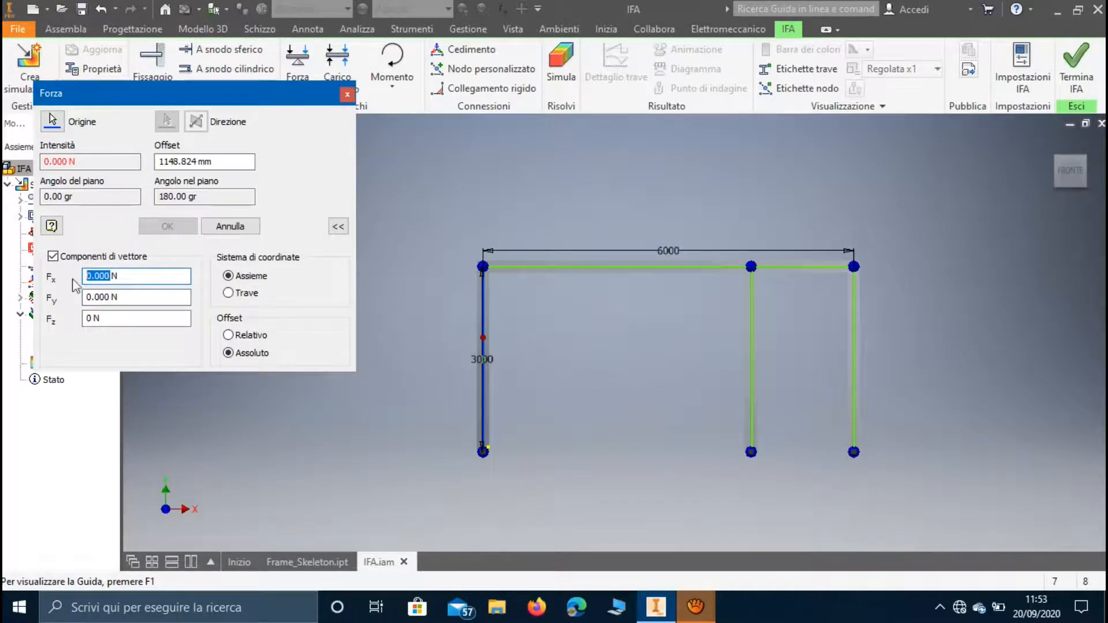
pyautogui.write('1500')
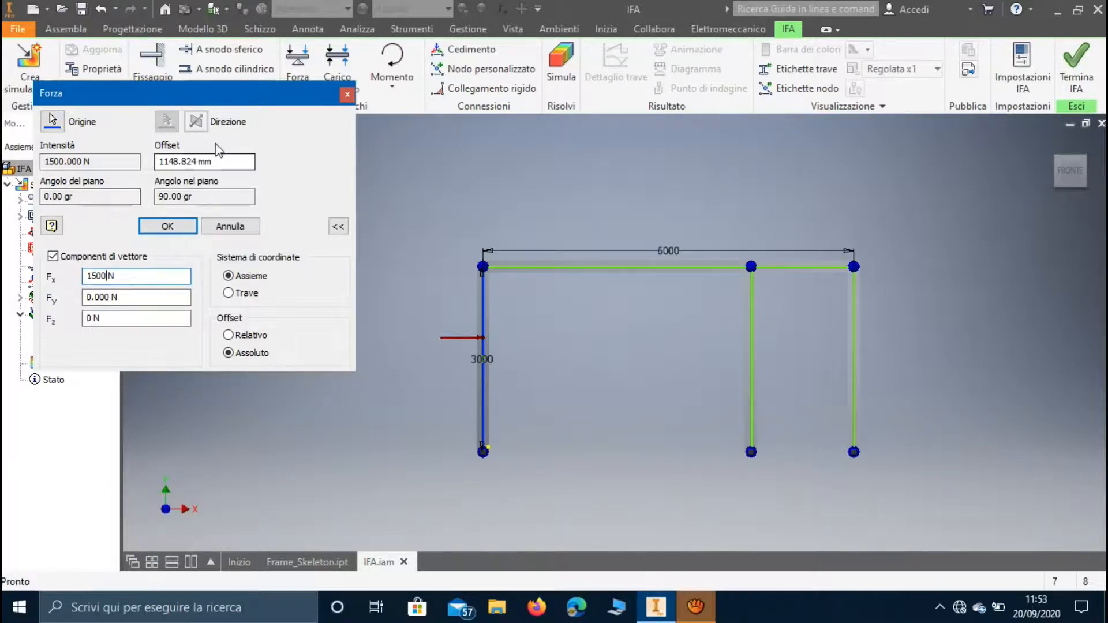
# Set the force's offset along the left column to 1000 mm and apply the edited load.
pyautogui.doubleClick(184, 160)
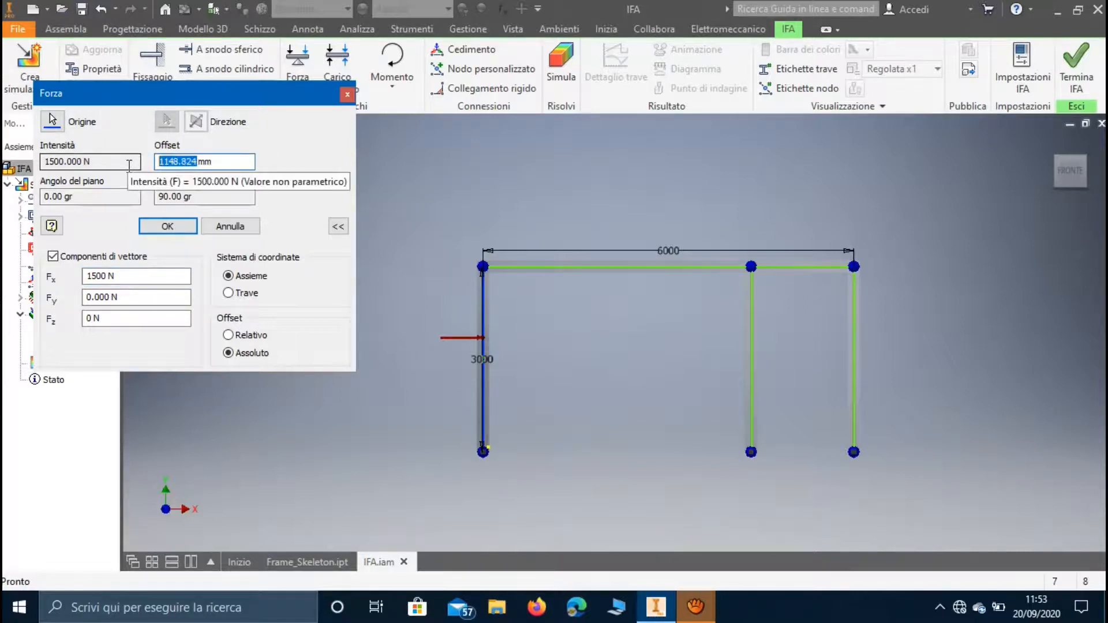
pyautogui.write('0')
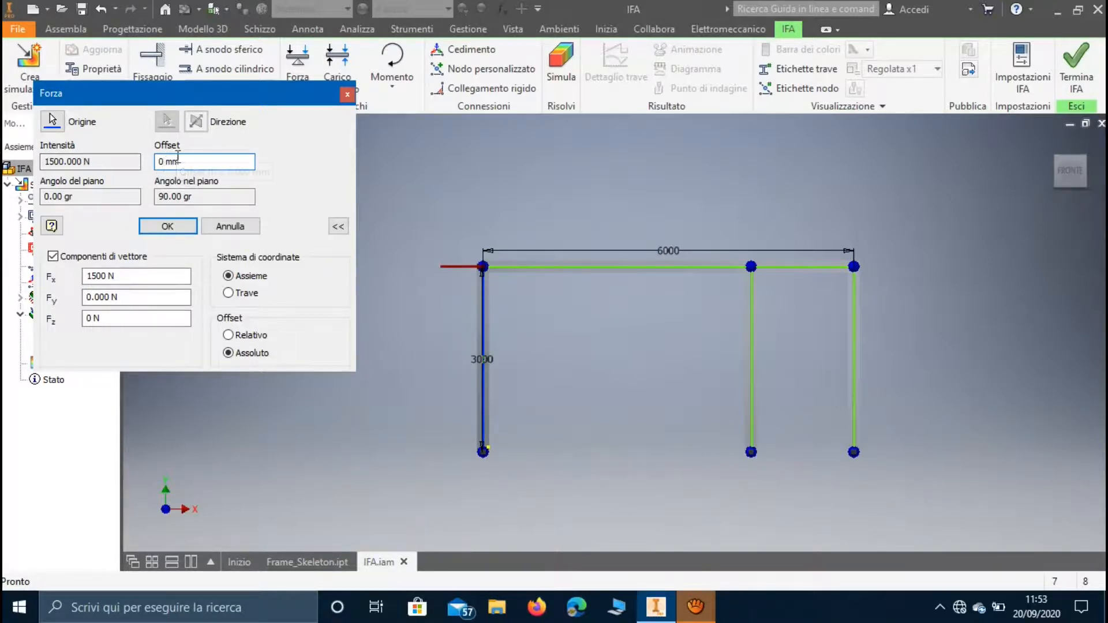
pyautogui.press('BackSpace')
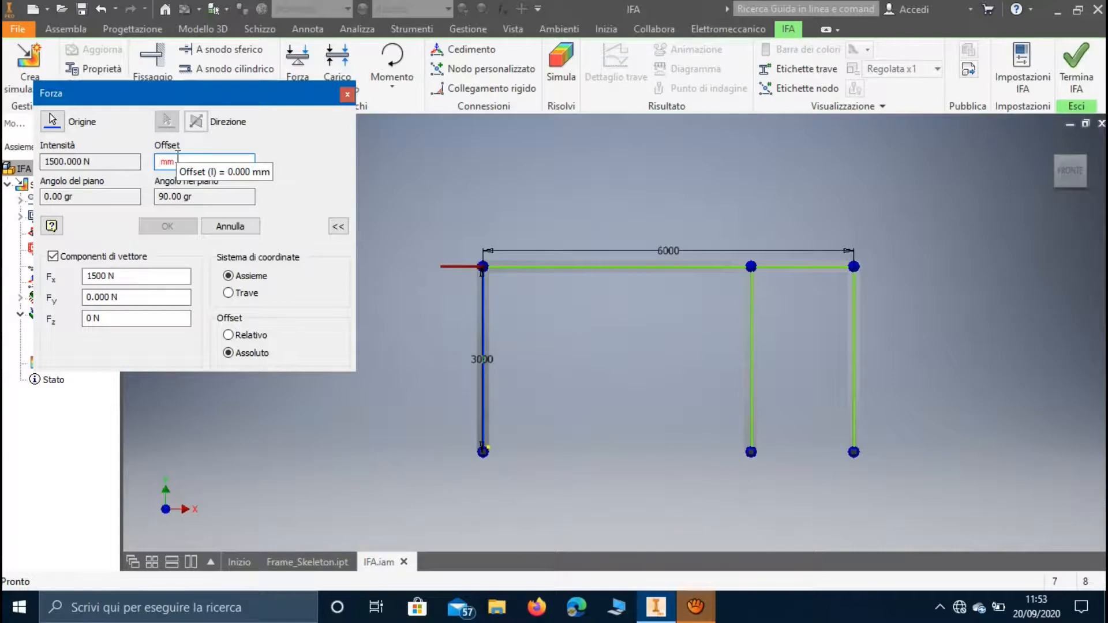
pyautogui.write('1000')
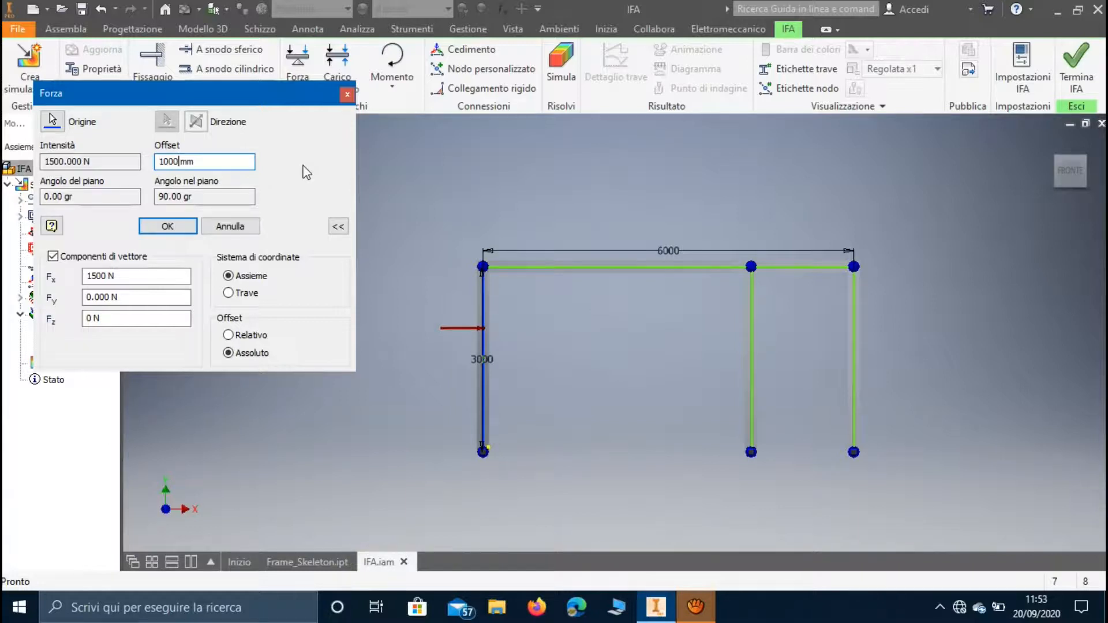
pyautogui.click(168, 227)
# Add a distributed load to the horizontal top beam.
pyautogui.moveTo(462, 199); pyautogui.dragTo(286, 213, button='middle')
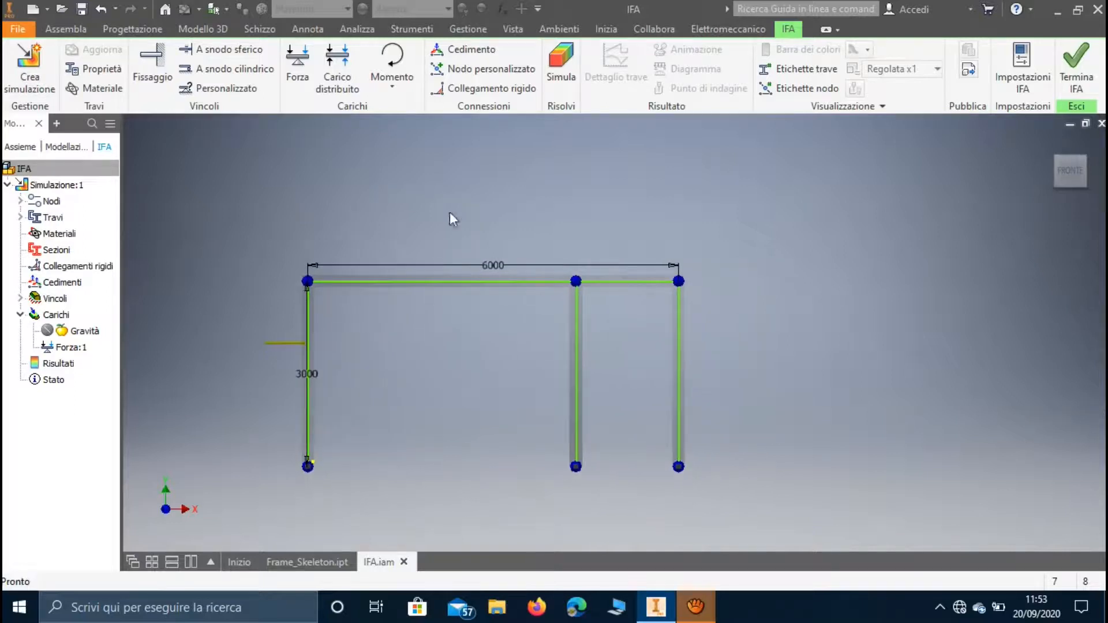
pyautogui.click(341, 64)
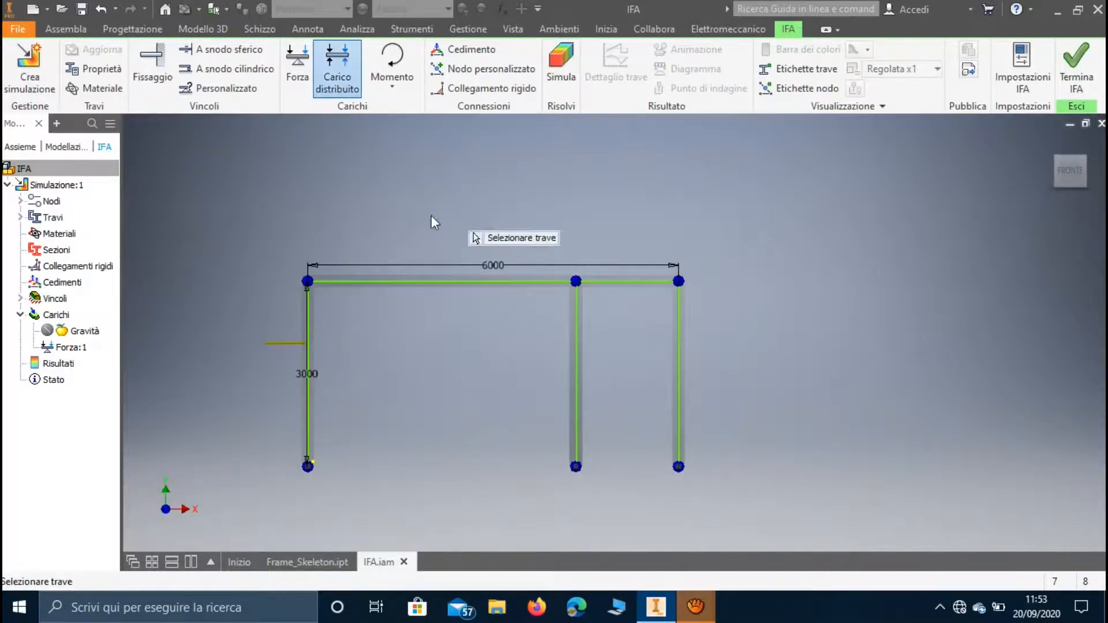
pyautogui.click(429, 281)
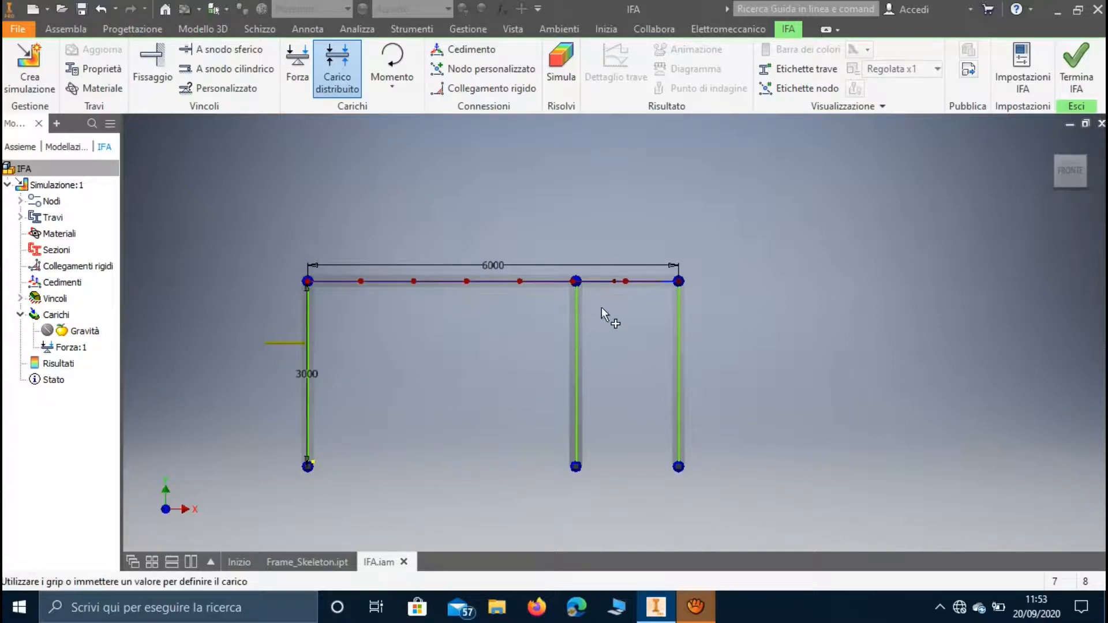
# Edit the top beam's distributed load to use vector components, with Qy at -2000 N/mm and Qz at 0 N/mm.
pyautogui.rightClick(70, 363)
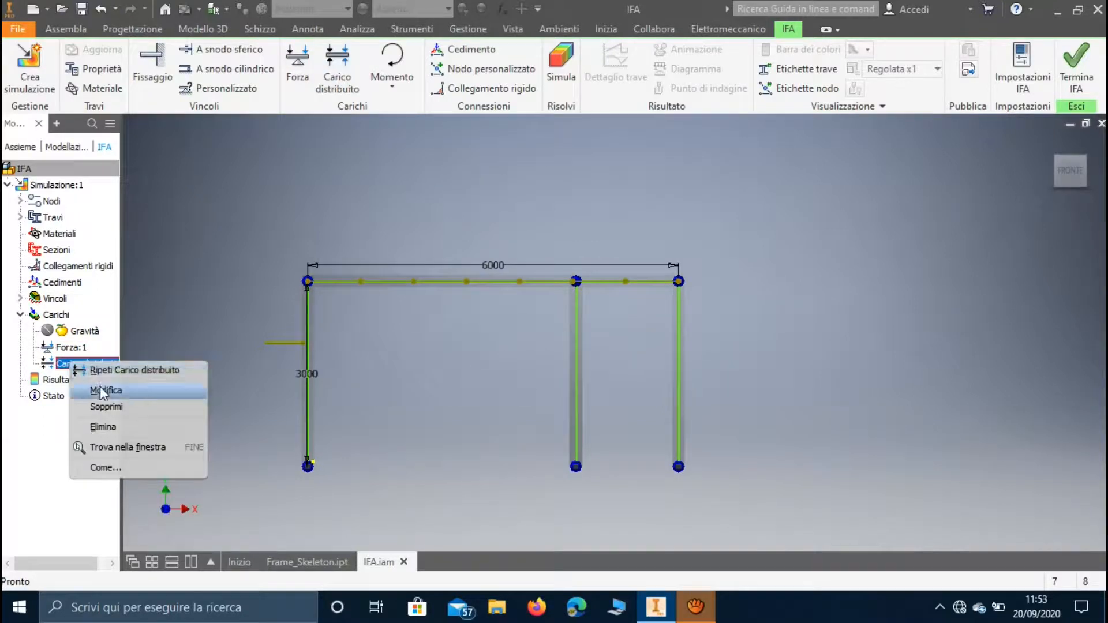
pyautogui.click(102, 393)
pyautogui.moveTo(198, 117); pyautogui.dragTo(147, 43)
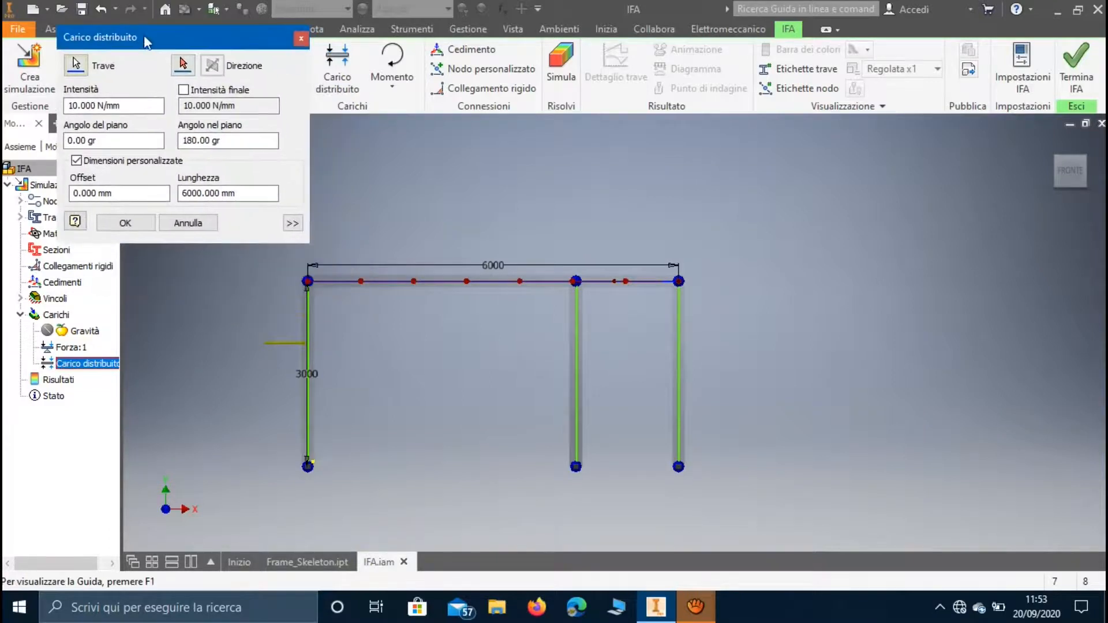
pyautogui.click(293, 223)
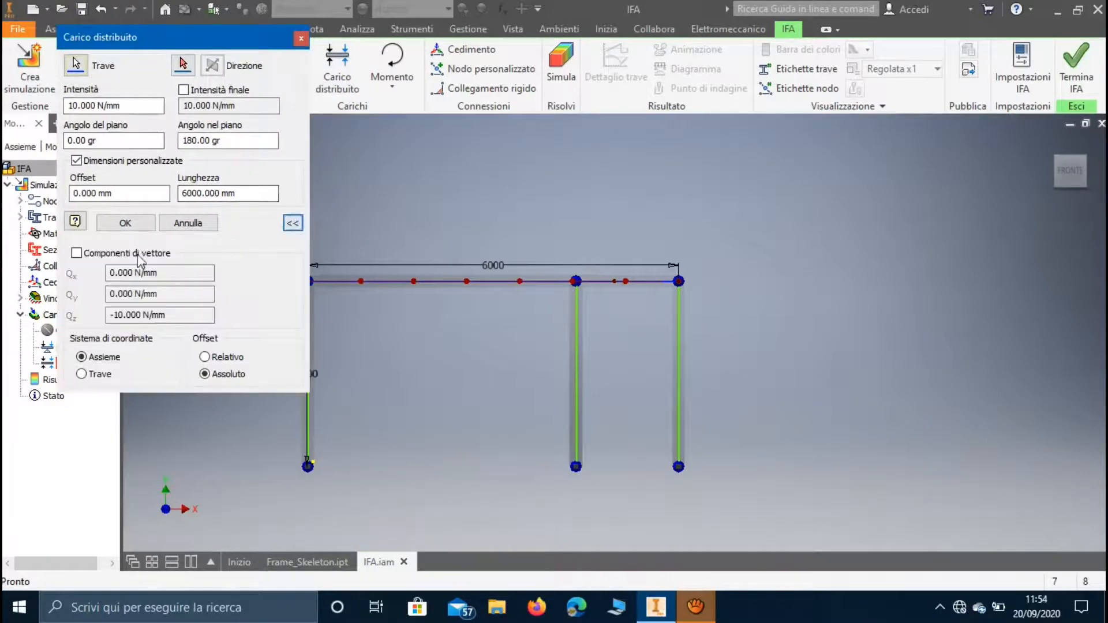
pyautogui.click(138, 254)
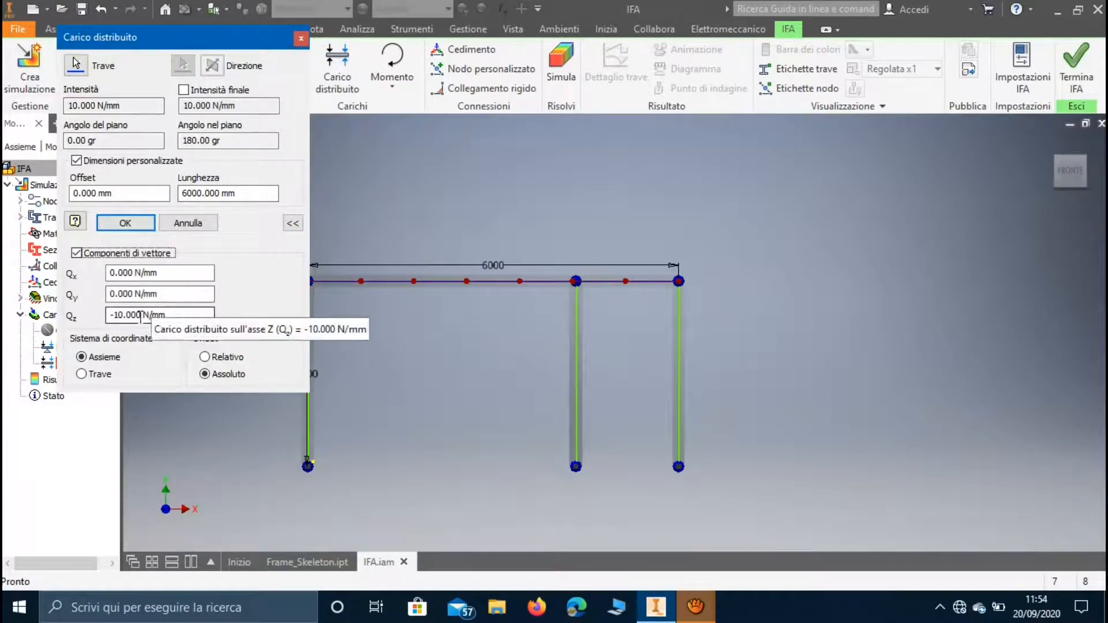
pyautogui.moveTo(141, 315); pyautogui.dragTo(105, 323)
pyautogui.write('0')
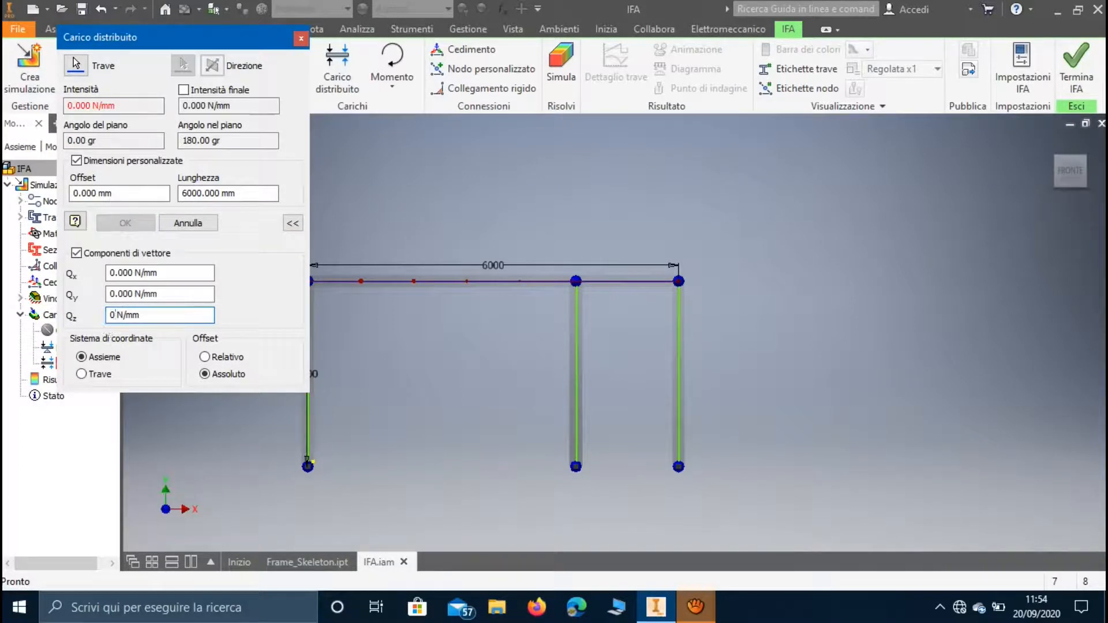
pyautogui.moveTo(133, 295); pyautogui.dragTo(101, 304)
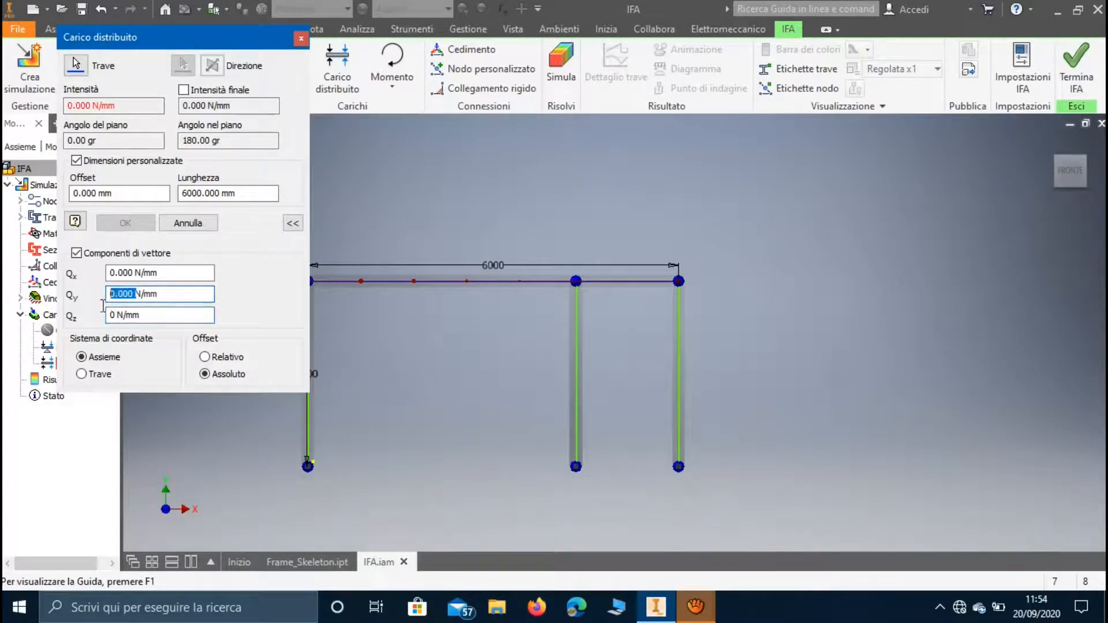
pyautogui.write('-')
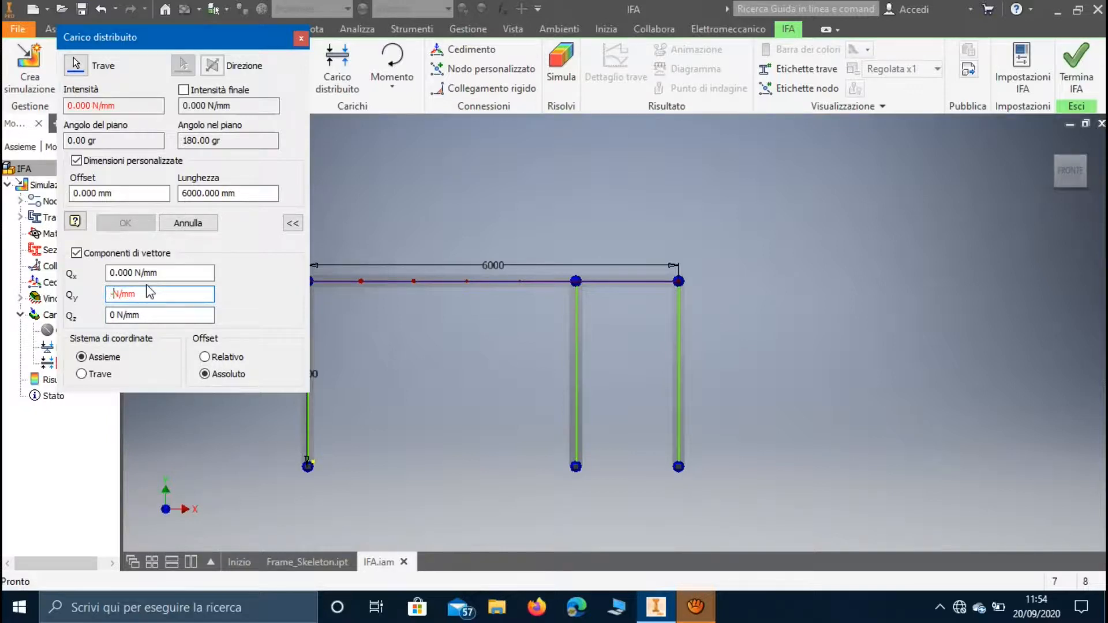
pyautogui.write('2000')
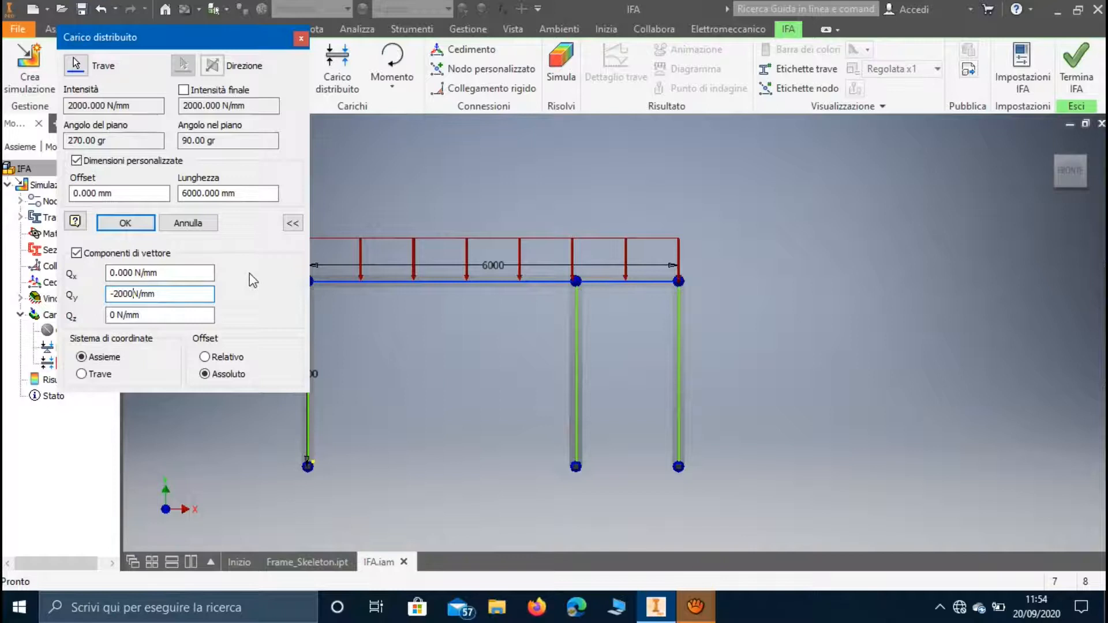
# Limit the distributed load to a length of 1000 mm at an offset of 2000 mm and apply it.
pyautogui.moveTo(220, 40); pyautogui.dragTo(858, 145)
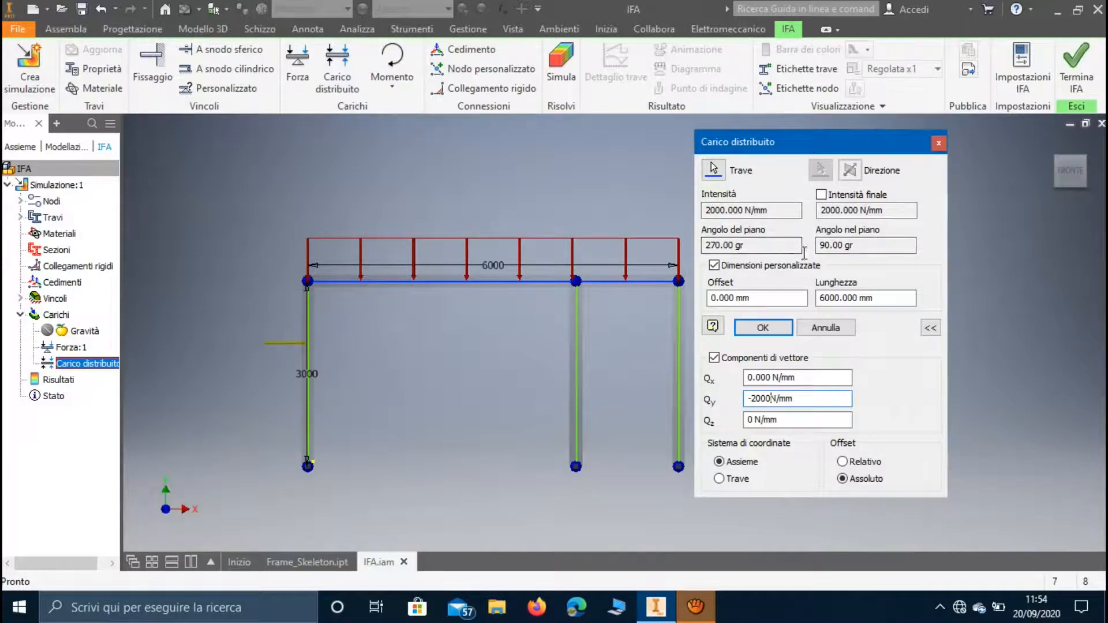
pyautogui.moveTo(858, 299); pyautogui.dragTo(804, 321)
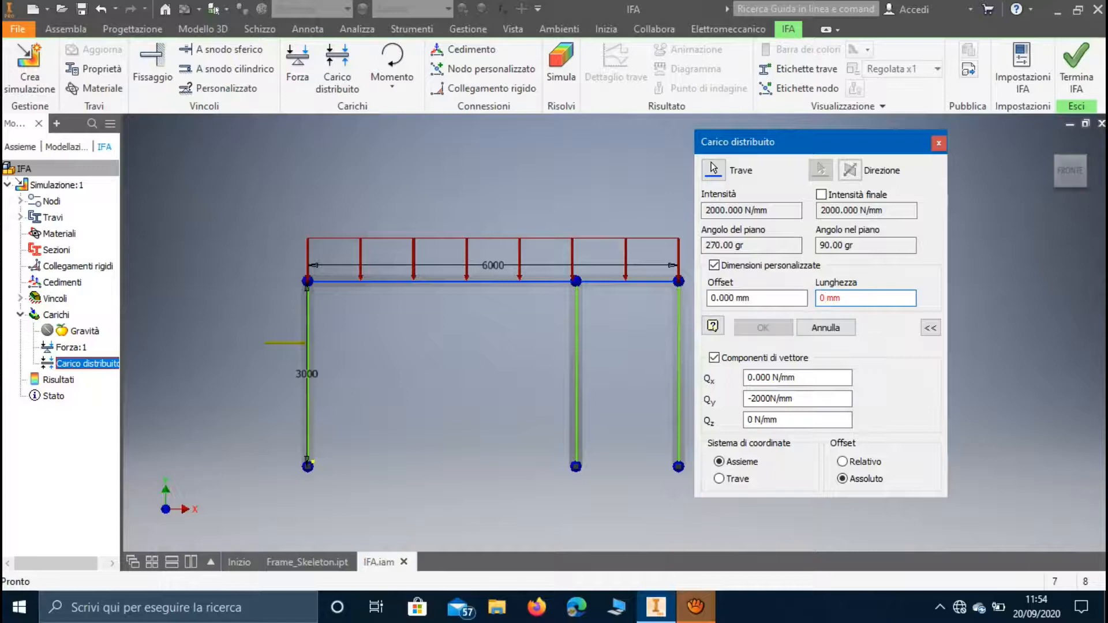
pyautogui.press('BackSpace')
pyautogui.write('10')
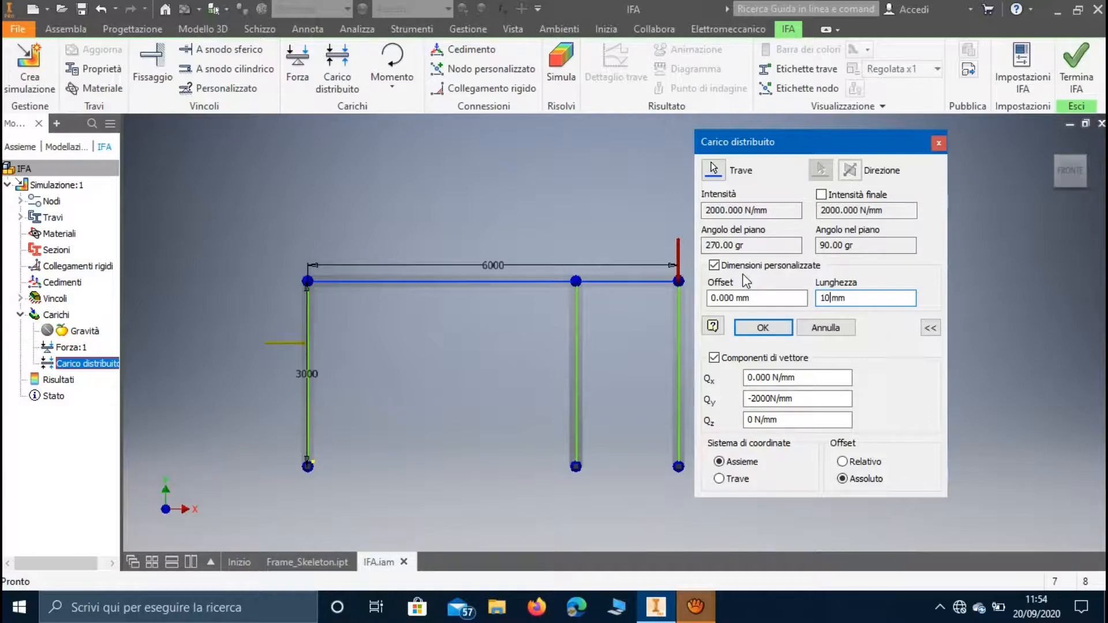
pyautogui.write('00')
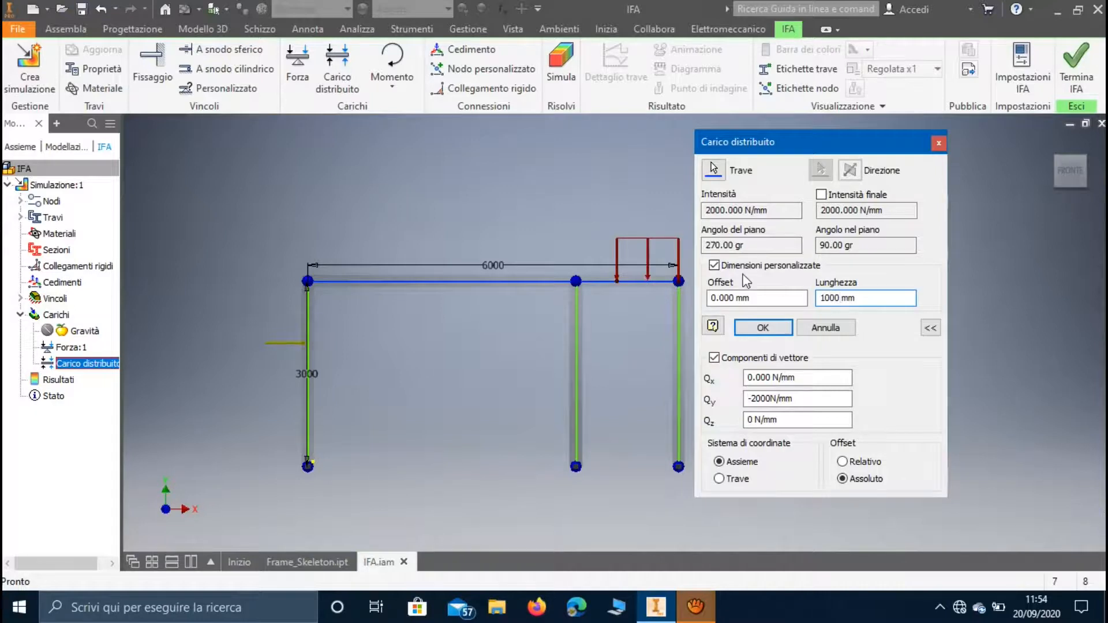
pyautogui.moveTo(738, 299); pyautogui.dragTo(698, 304)
pyautogui.write('2000')
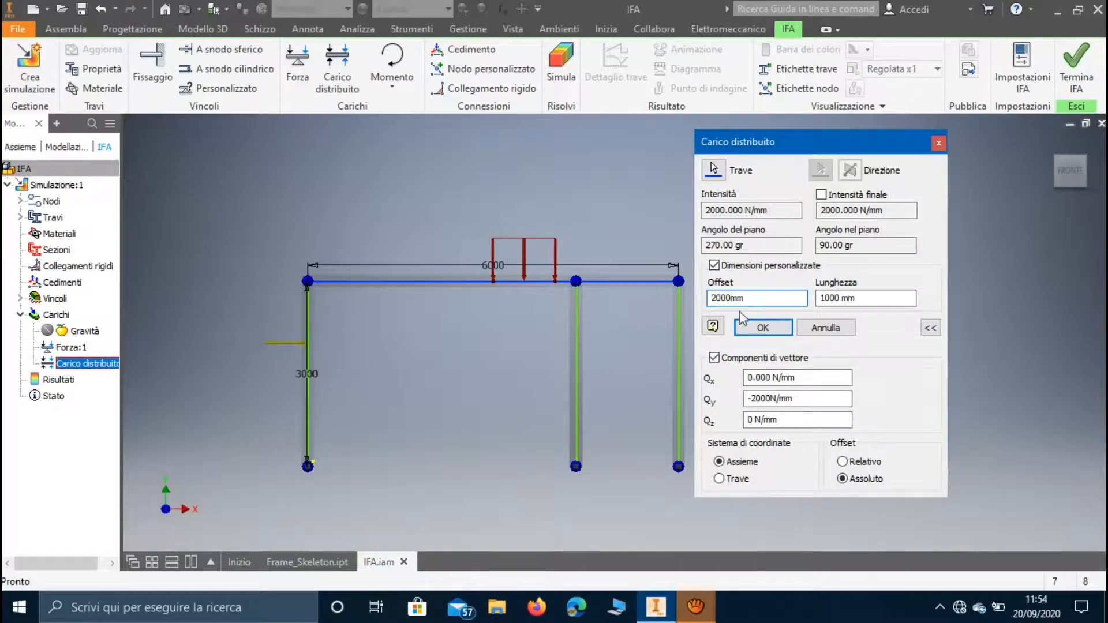
pyautogui.click(757, 328)
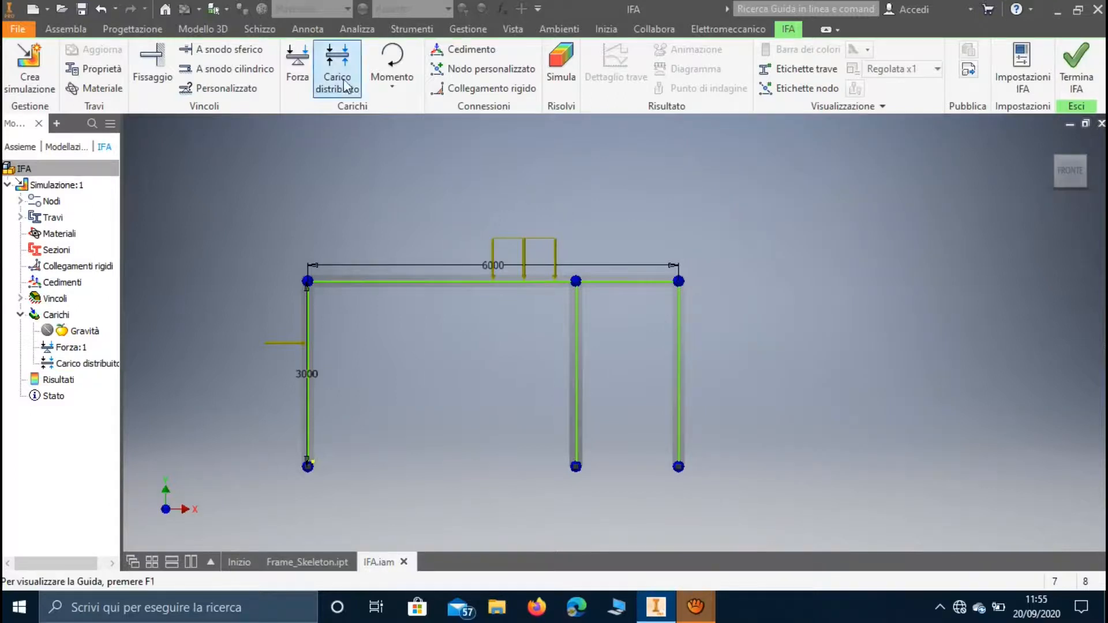
# Add a moment load to the rightmost column at about 1943 mm offset.
pyautogui.click(390, 58)
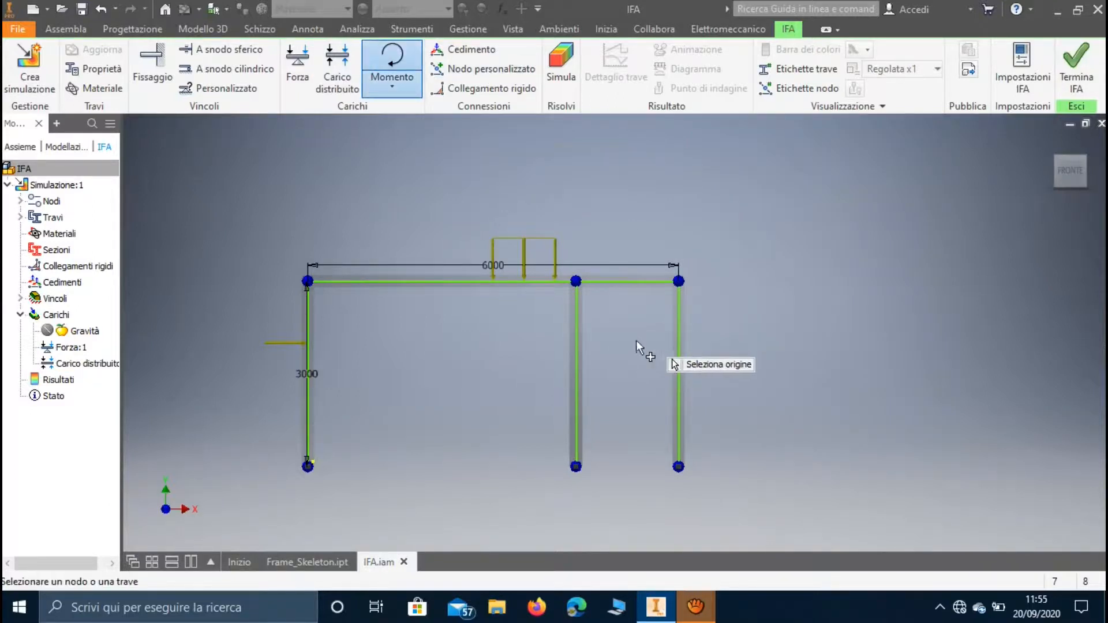
pyautogui.click(679, 348)
pyautogui.press('Tab')
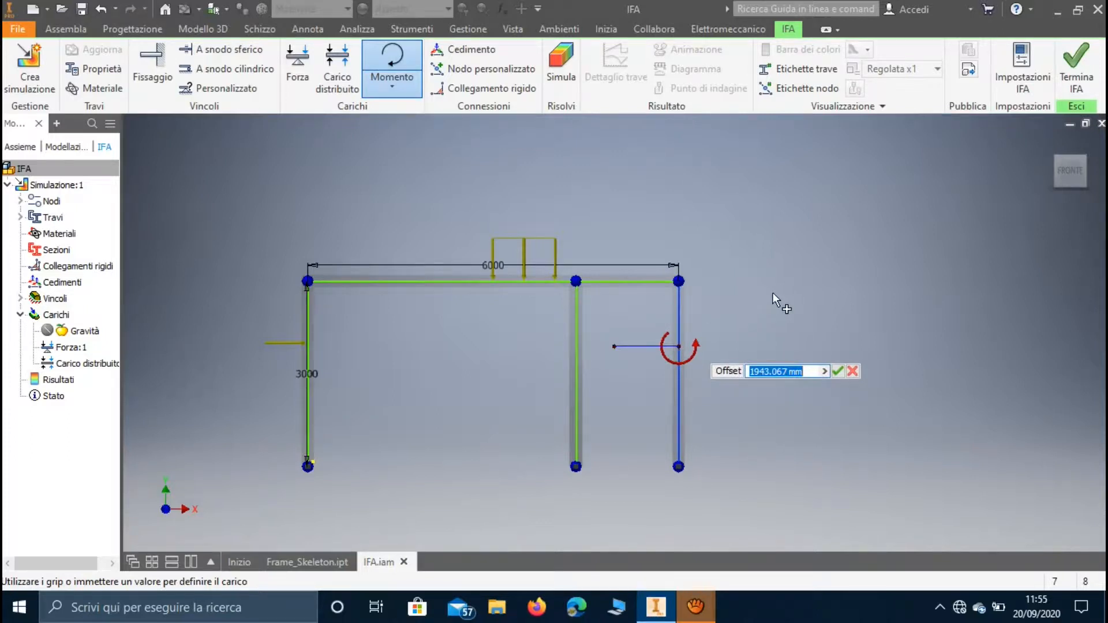
pyautogui.click(838, 371)
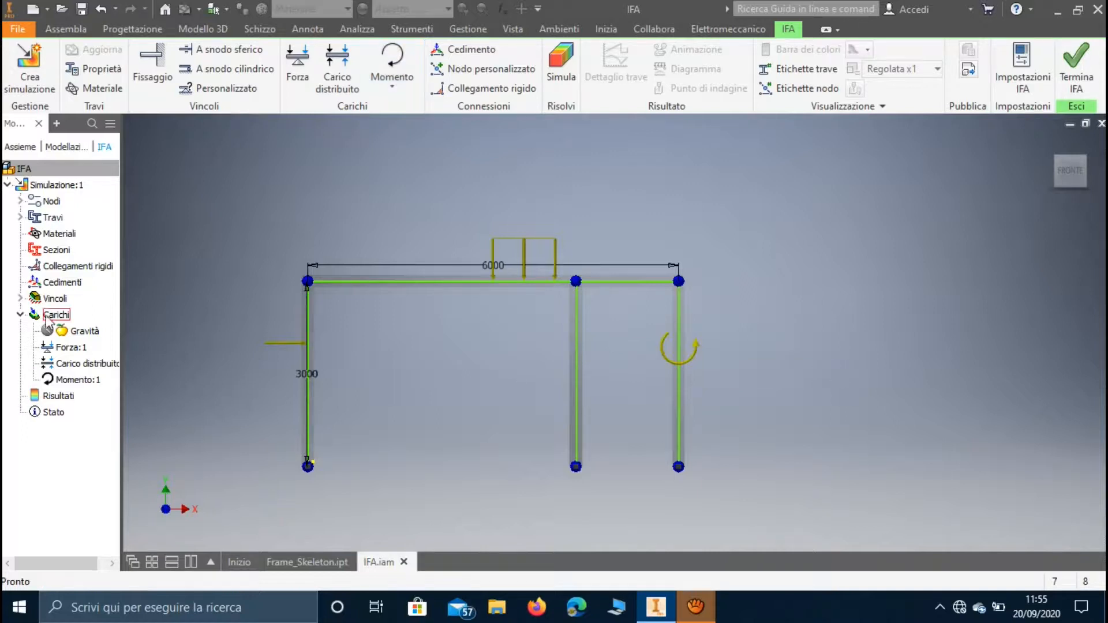
# Edit the intensity of the moment on the rightmost column and apply the change.
pyautogui.rightClick(76, 378)
pyautogui.click(141, 398)
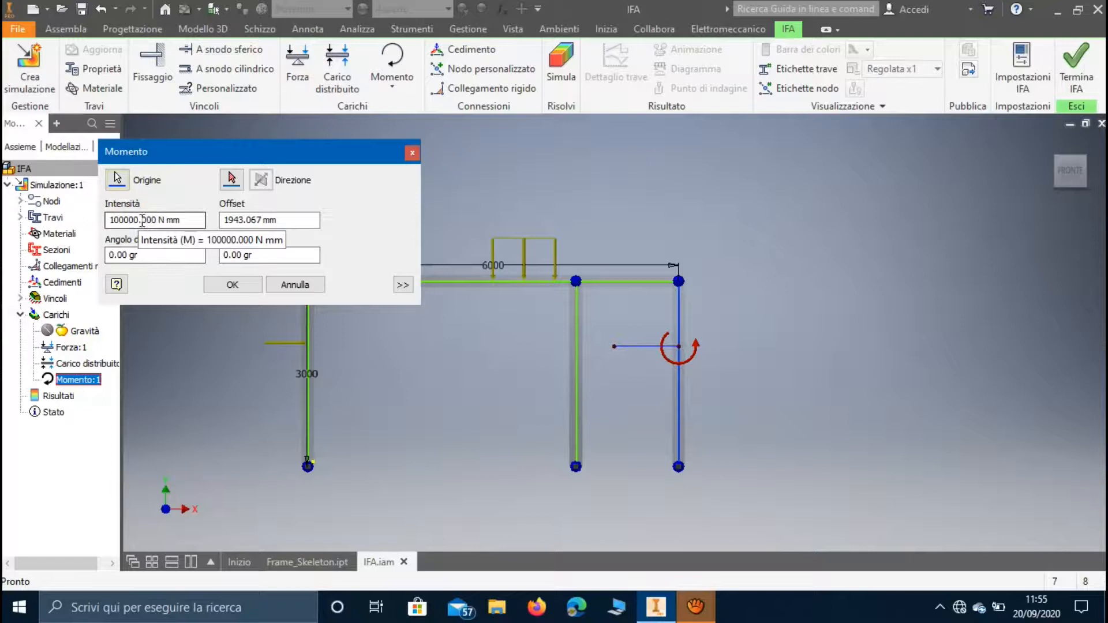
pyautogui.moveTo(137, 220); pyautogui.dragTo(91, 221)
pyautogui.write('10')
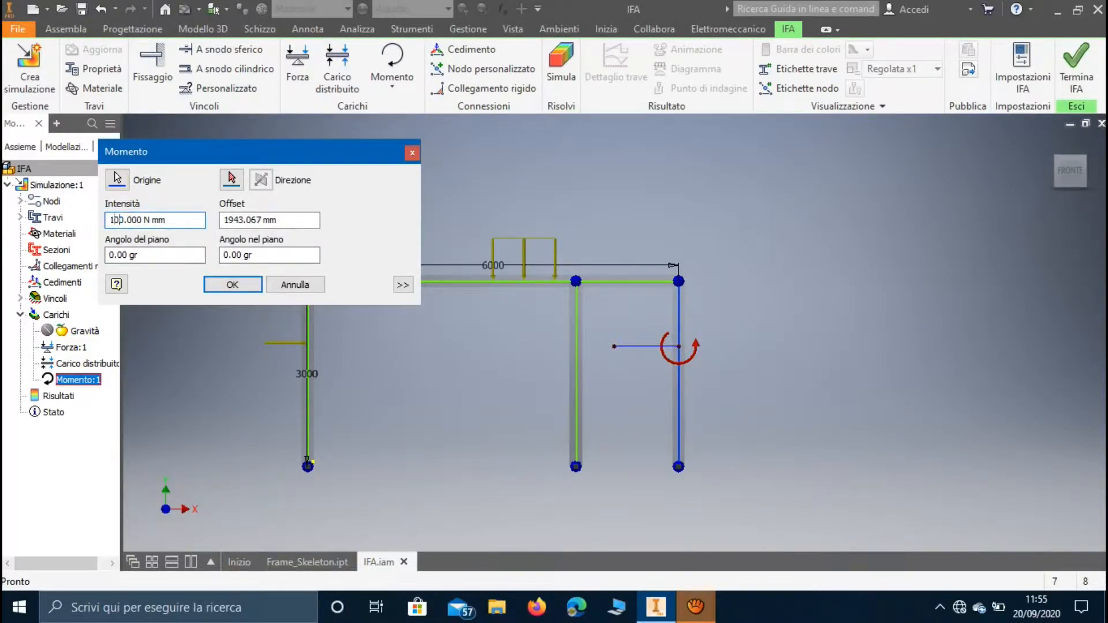
pyautogui.write('00')
pyautogui.click(231, 285)
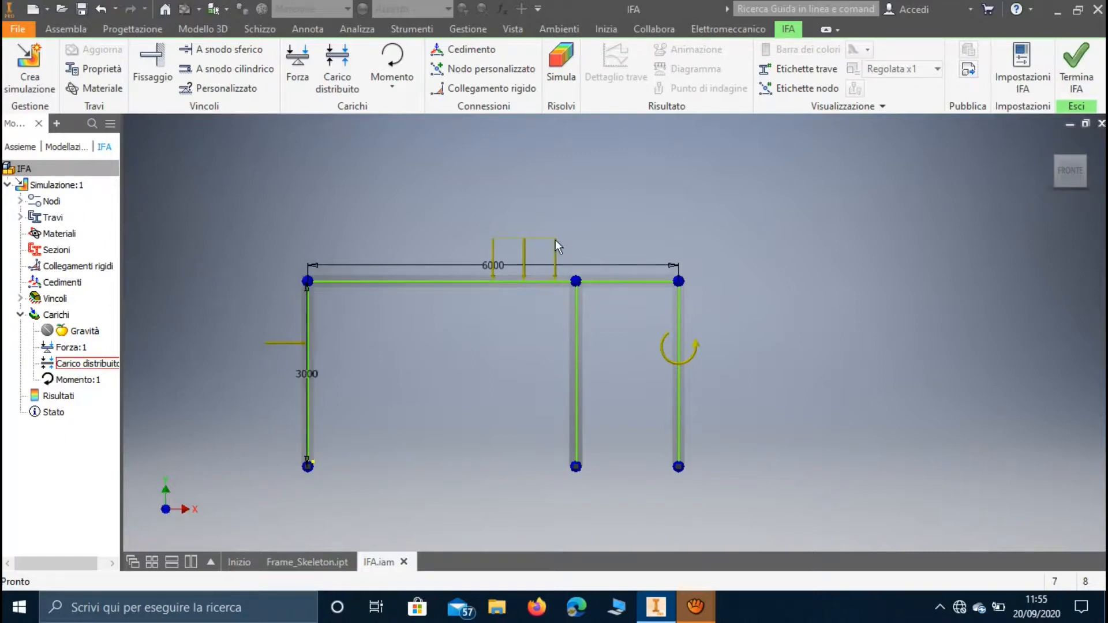
# Review the diagram display options in the frame analysis settings, leaving them as they are.
pyautogui.click(1020, 71)
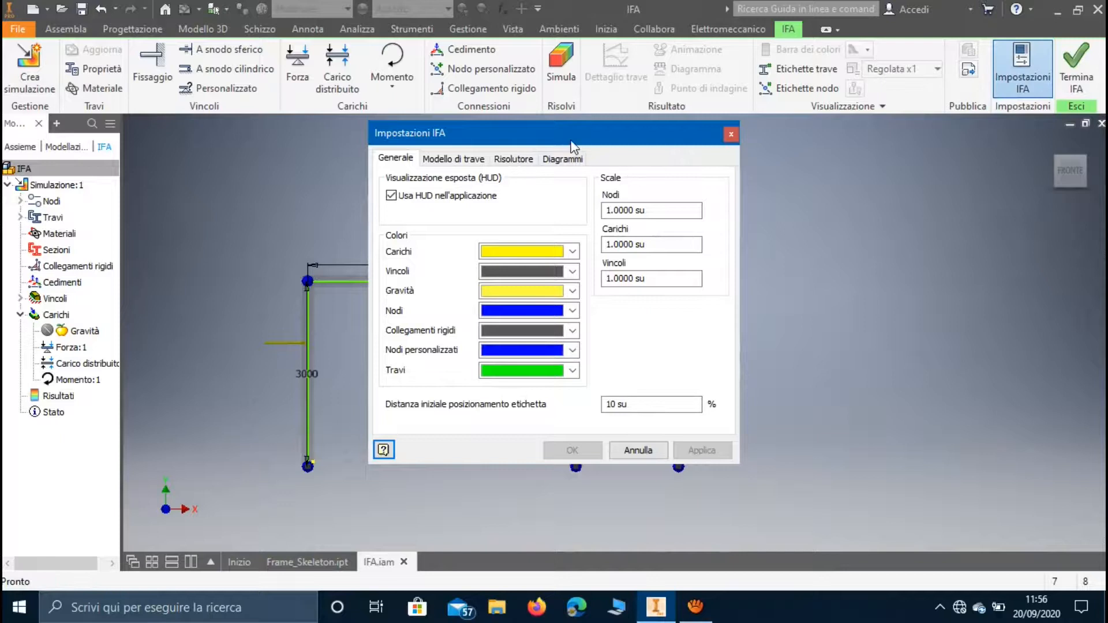
pyautogui.moveTo(571, 142); pyautogui.dragTo(295, 59)
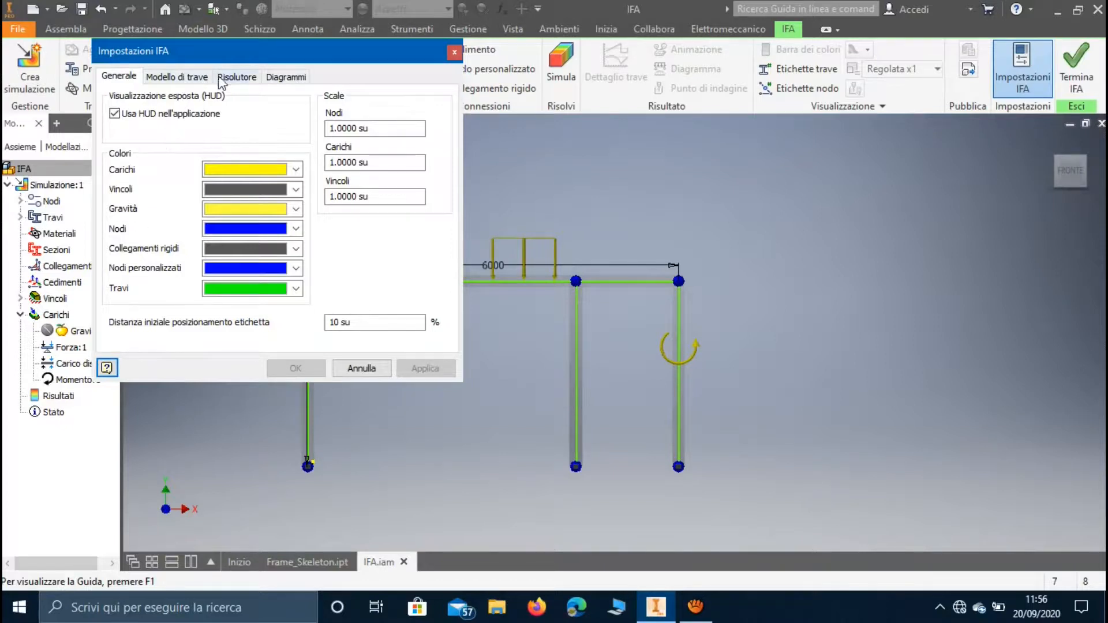
pyautogui.click(268, 80)
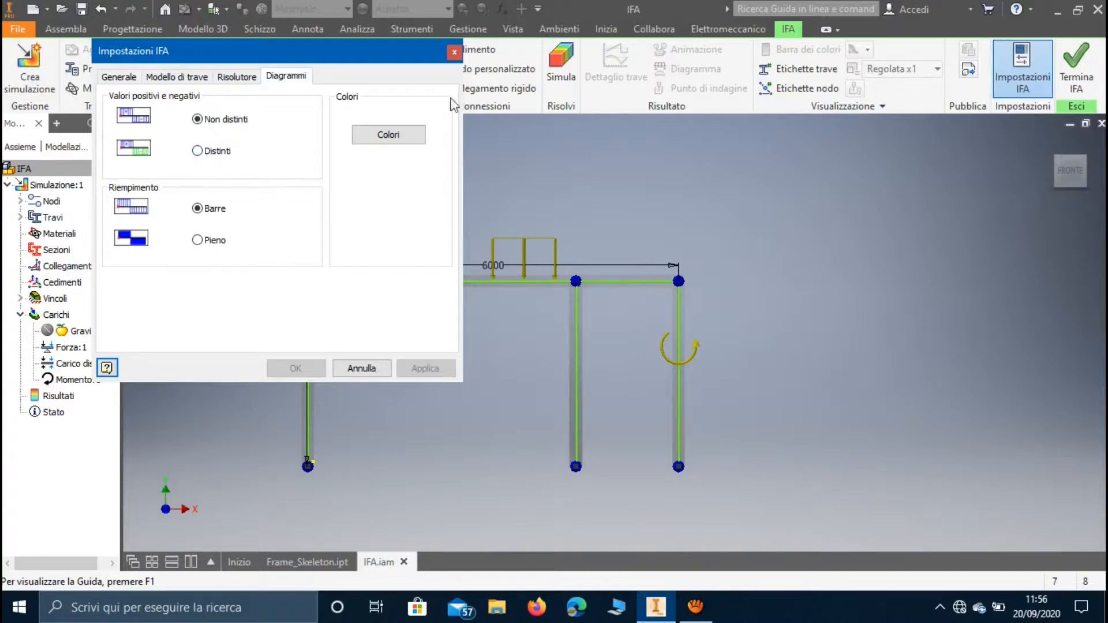
pyautogui.click(454, 52)
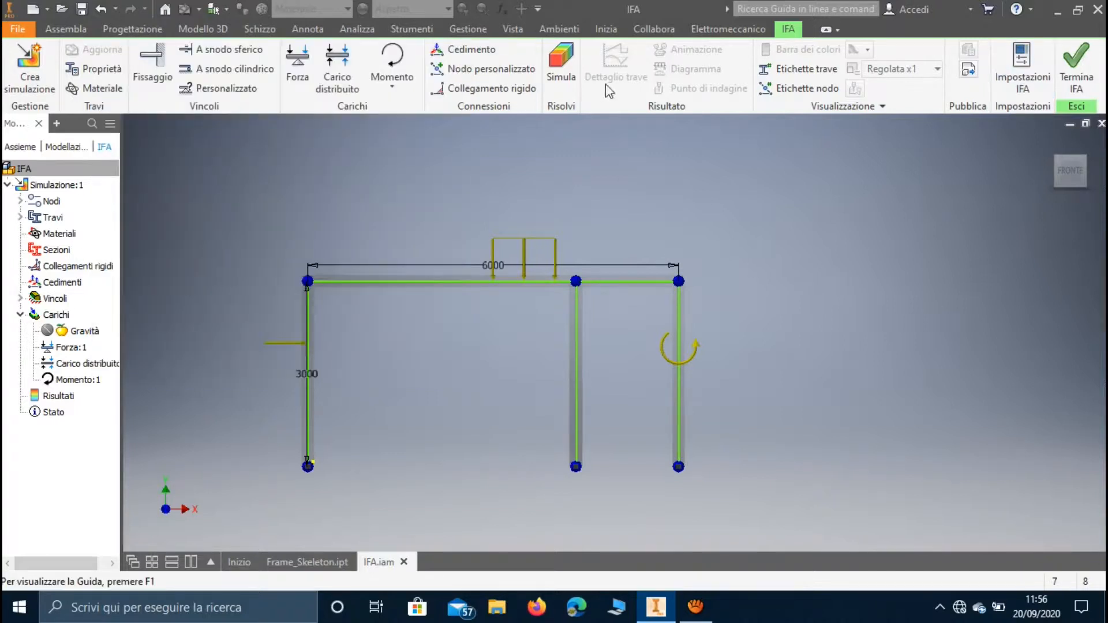
# Run the frame simulation and expand its results.
pyautogui.click(561, 65)
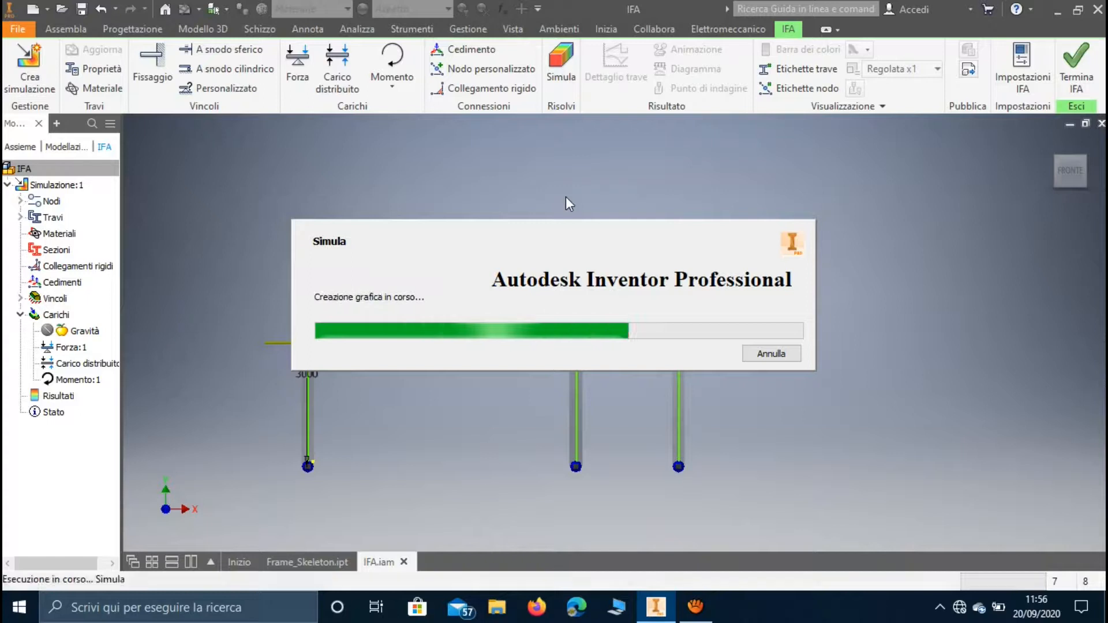
pyautogui.moveTo(499, 188); pyautogui.dragTo(581, 161, button='middle')
pyautogui.click(21, 396)
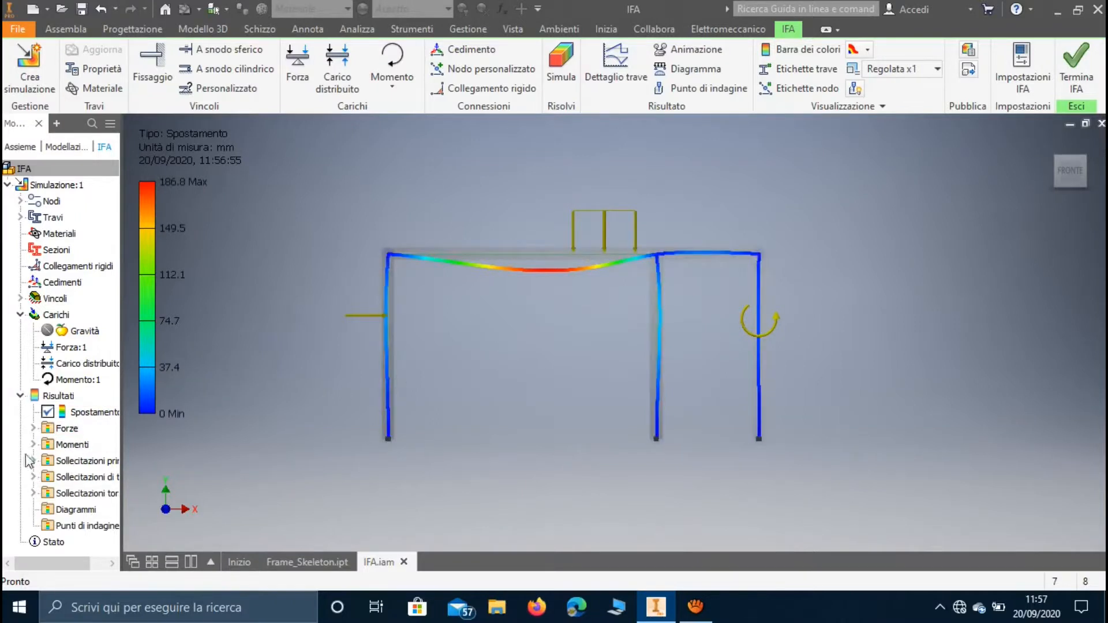
# Display the Fx, Fy and Fz force results on the frame one after another.
pyautogui.click(33, 428)
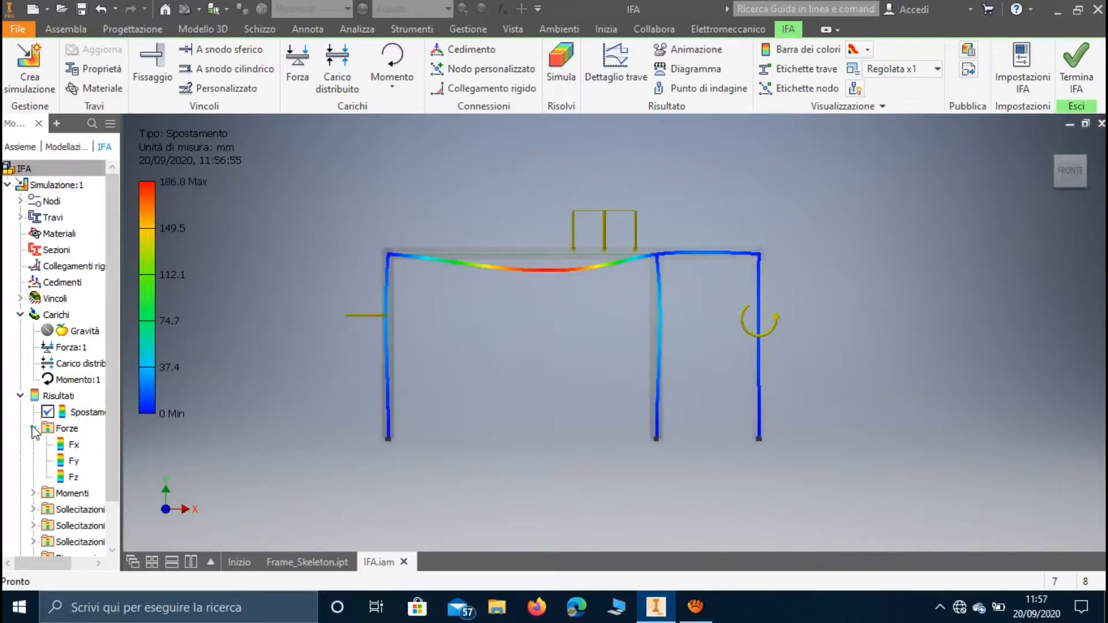
pyautogui.doubleClick(74, 458)
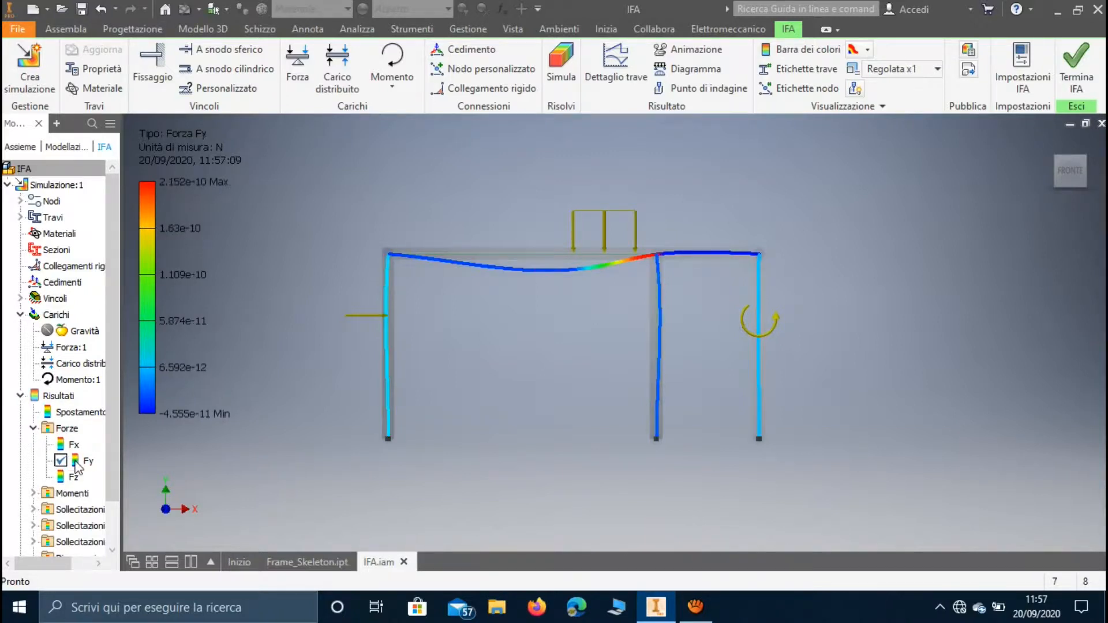
pyautogui.doubleClick(76, 447)
pyautogui.doubleClick(73, 461)
pyautogui.doubleClick(74, 478)
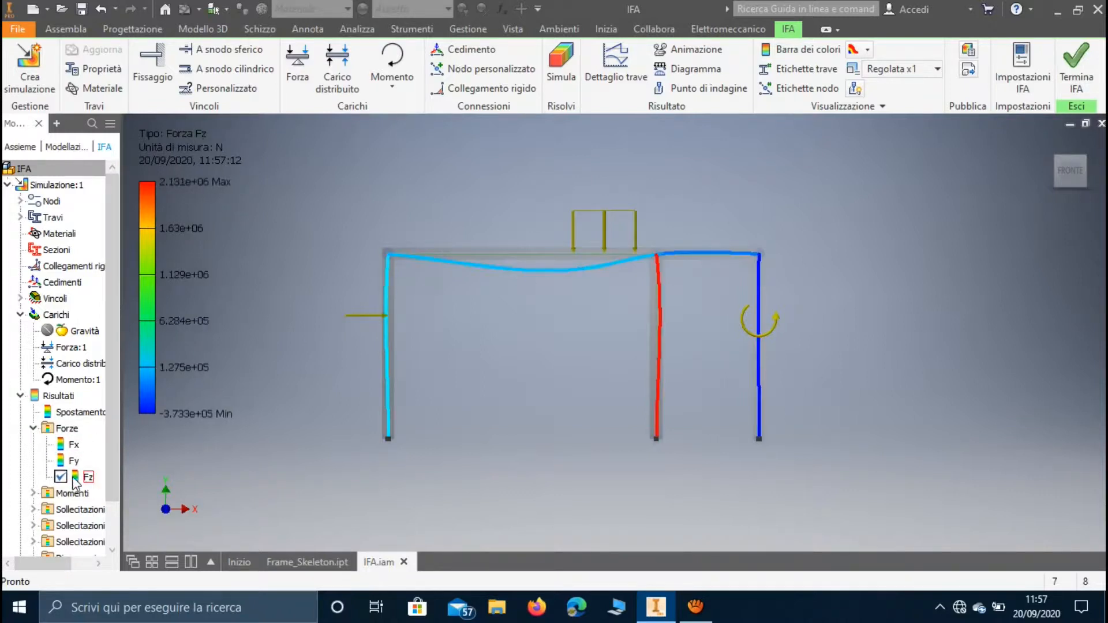
# Display the Mx, My and Mz moment results on the frame one after another.
pyautogui.click(33, 493)
pyautogui.scroll(-2, 106, 439)
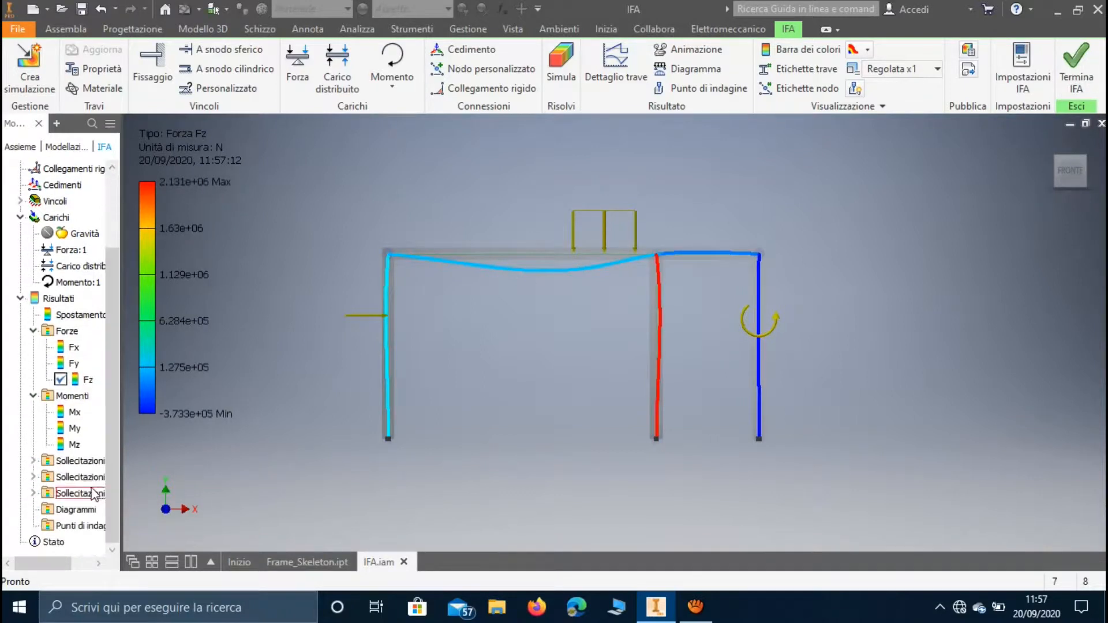
pyautogui.doubleClick(75, 413)
pyautogui.doubleClick(76, 429)
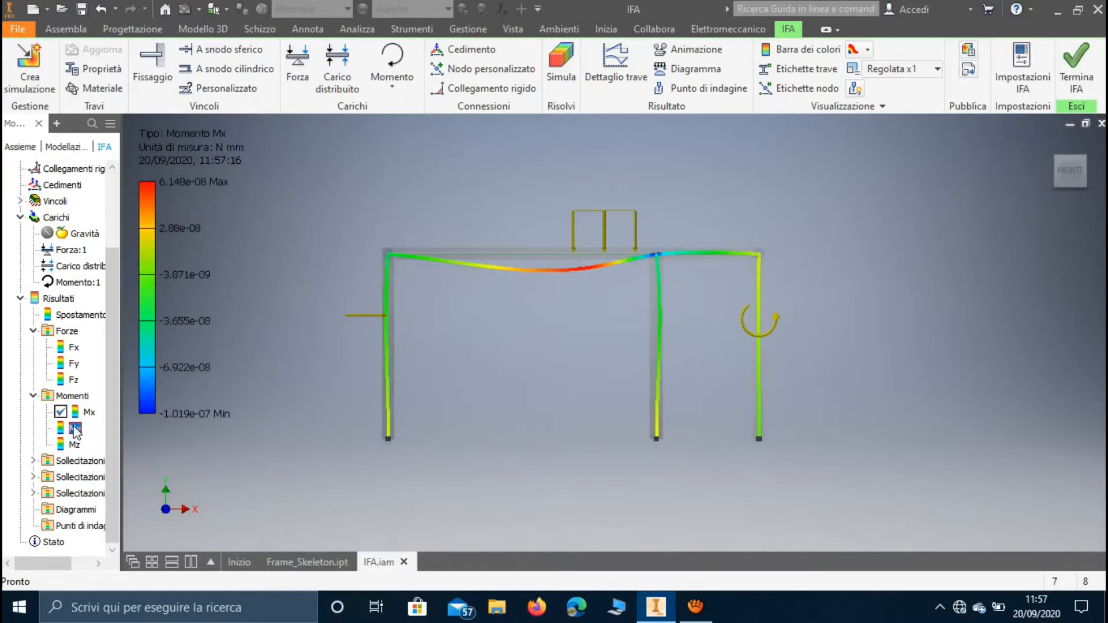
pyautogui.doubleClick(75, 445)
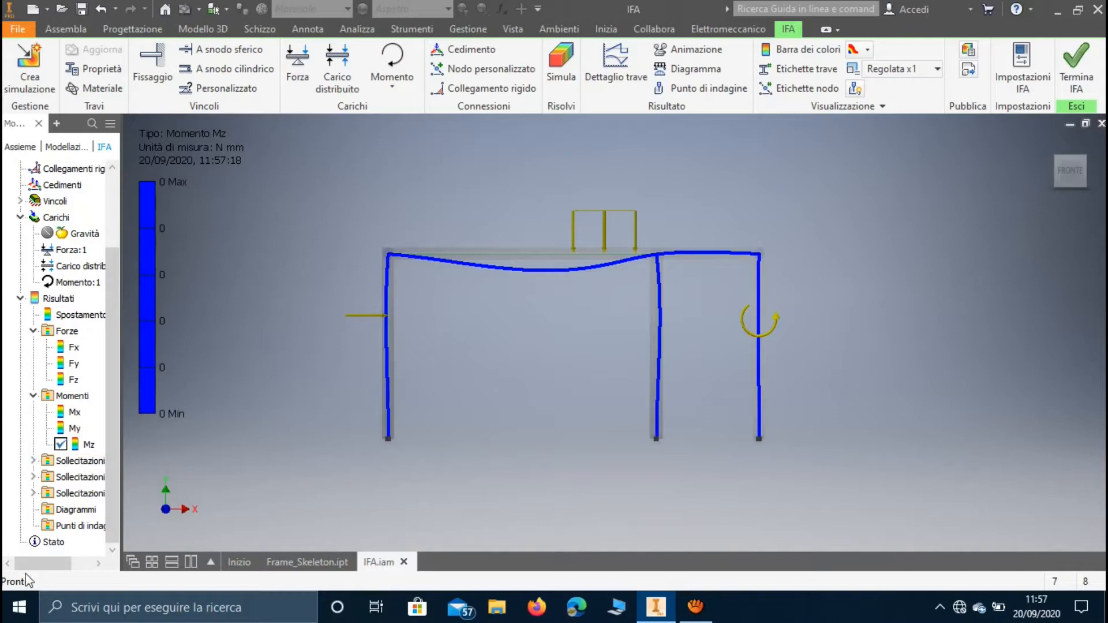
pyautogui.moveTo(57, 563); pyautogui.dragTo(77, 563)
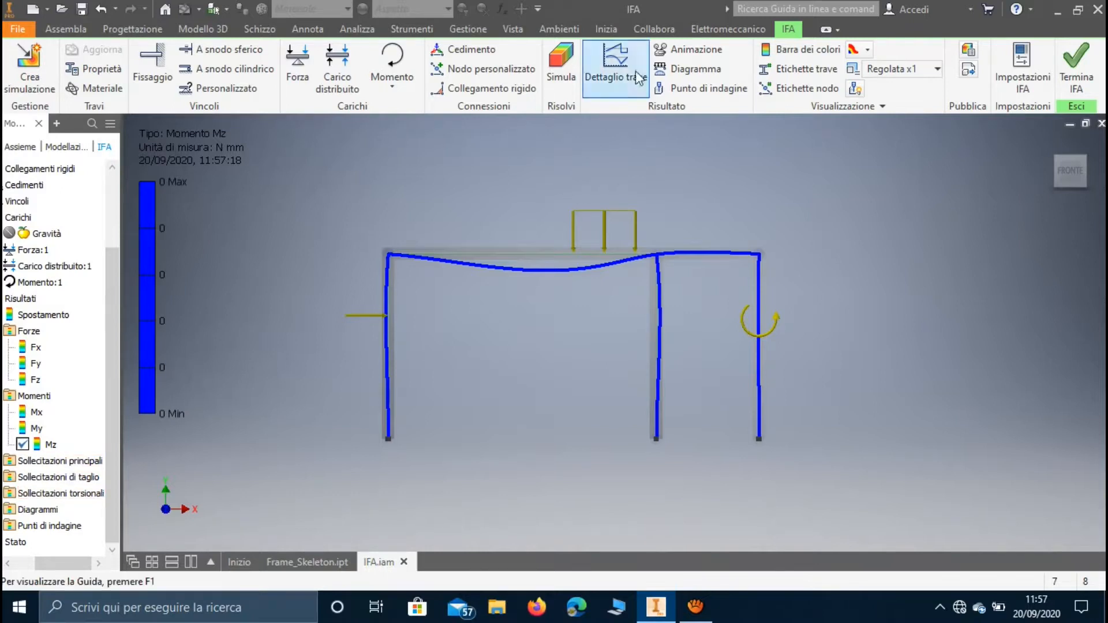
# Open the beam detail for the leftmost column and view its Fx force diagram.
pyautogui.click(616, 65)
pyautogui.moveTo(372, 126); pyautogui.dragTo(760, 193)
pyautogui.moveTo(515, 224); pyautogui.dragTo(291, 190, button='middle')
pyautogui.moveTo(558, 187); pyautogui.dragTo(578, 197, button='middle')
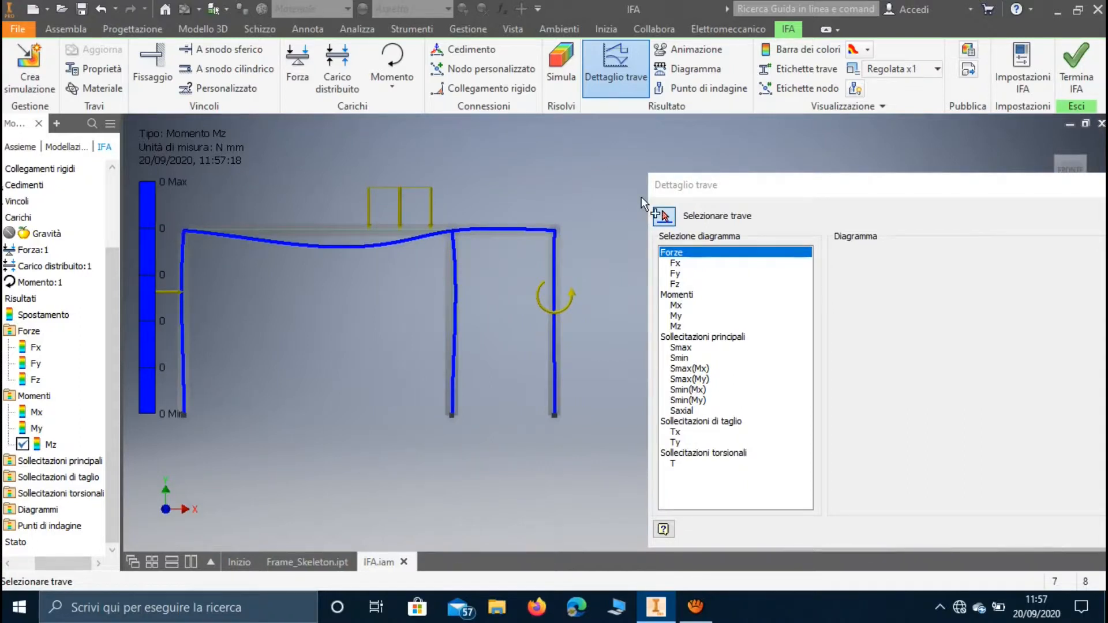
pyautogui.click(186, 284)
pyautogui.moveTo(767, 188); pyautogui.dragTo(555, 100)
pyautogui.click(507, 168)
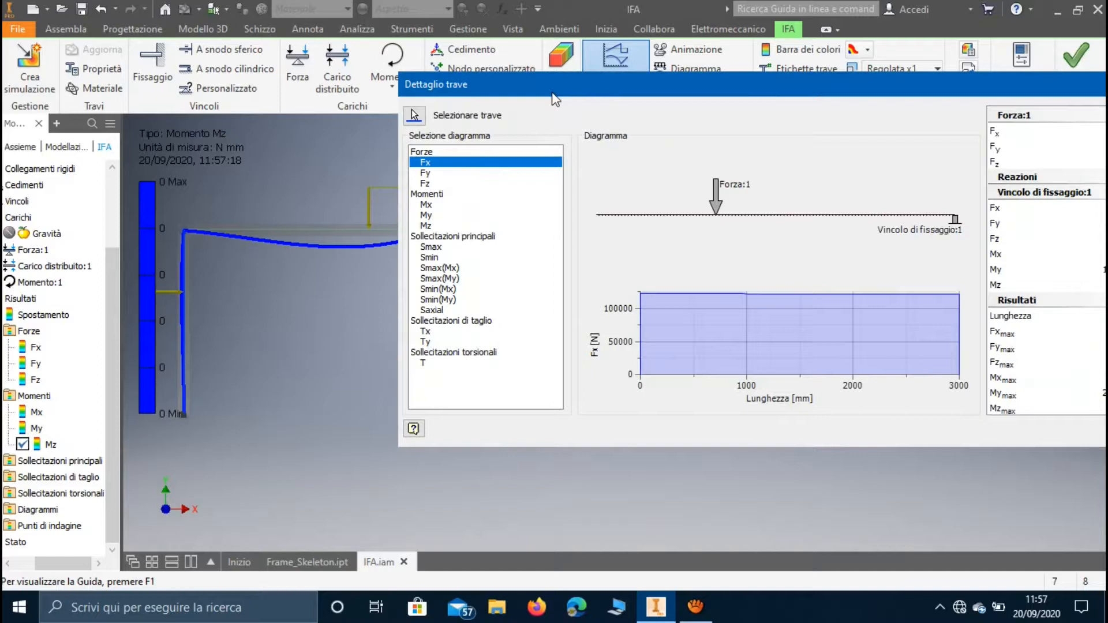
# Examine the left column's Fy, Fz, moment, Smax and Smax(Mx) diagrams, and close the beam detail.
pyautogui.click(426, 174)
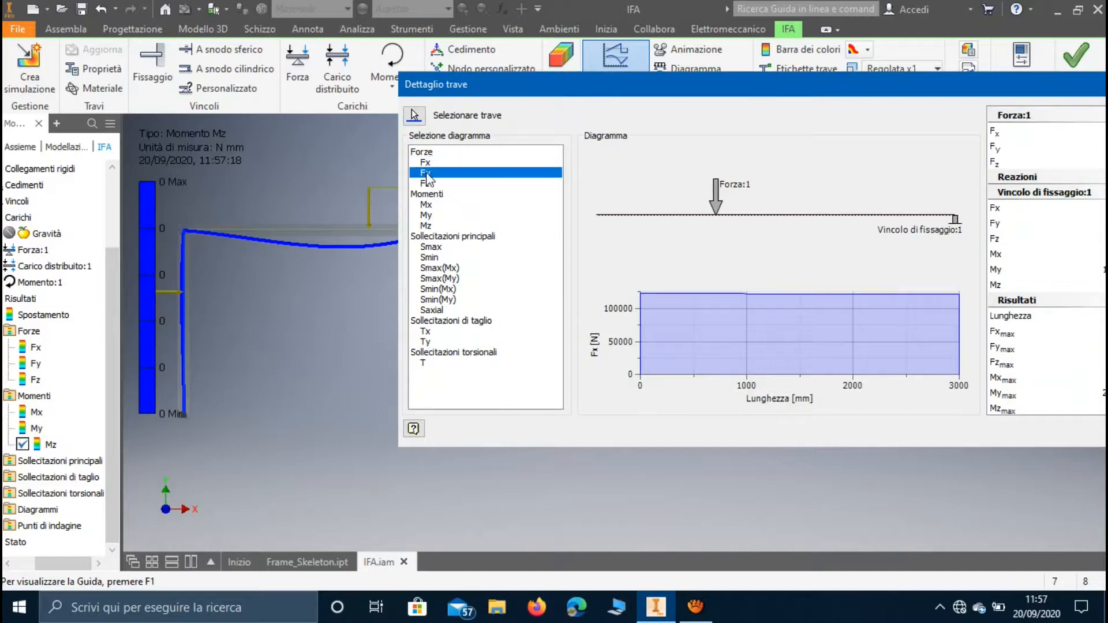
pyautogui.click(430, 183)
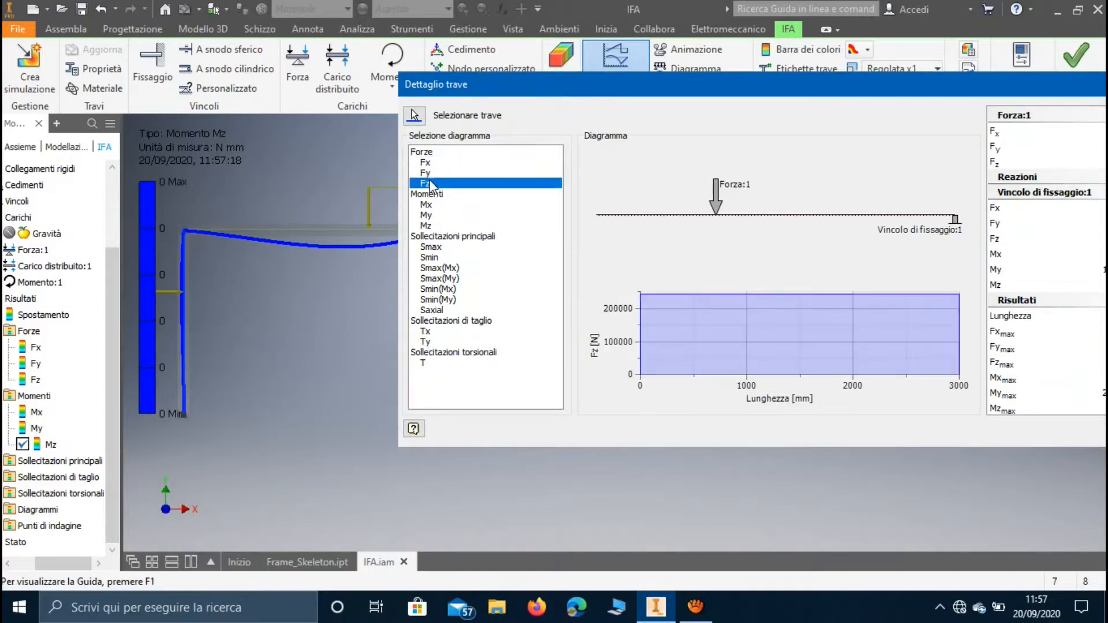
pyautogui.click(432, 214)
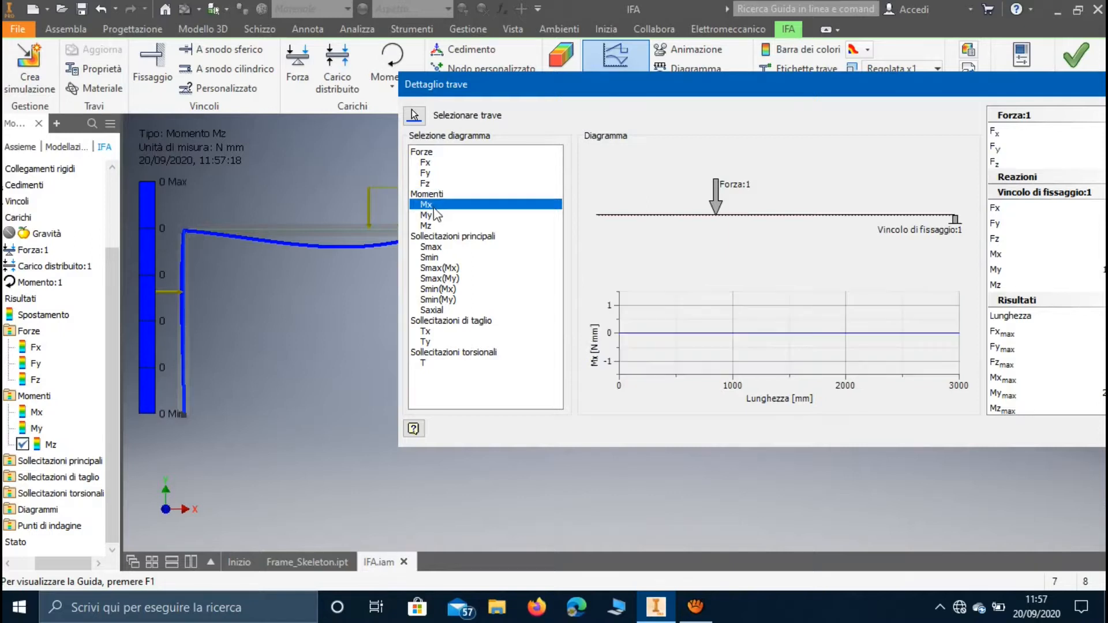
pyautogui.click(433, 225)
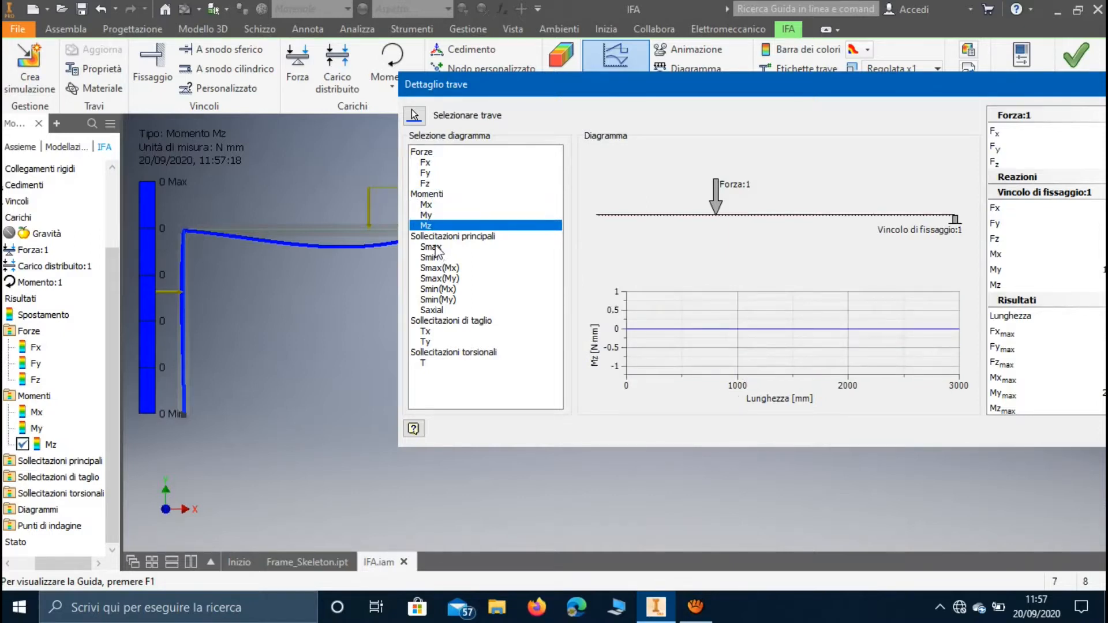
pyautogui.click(431, 247)
pyautogui.click(438, 267)
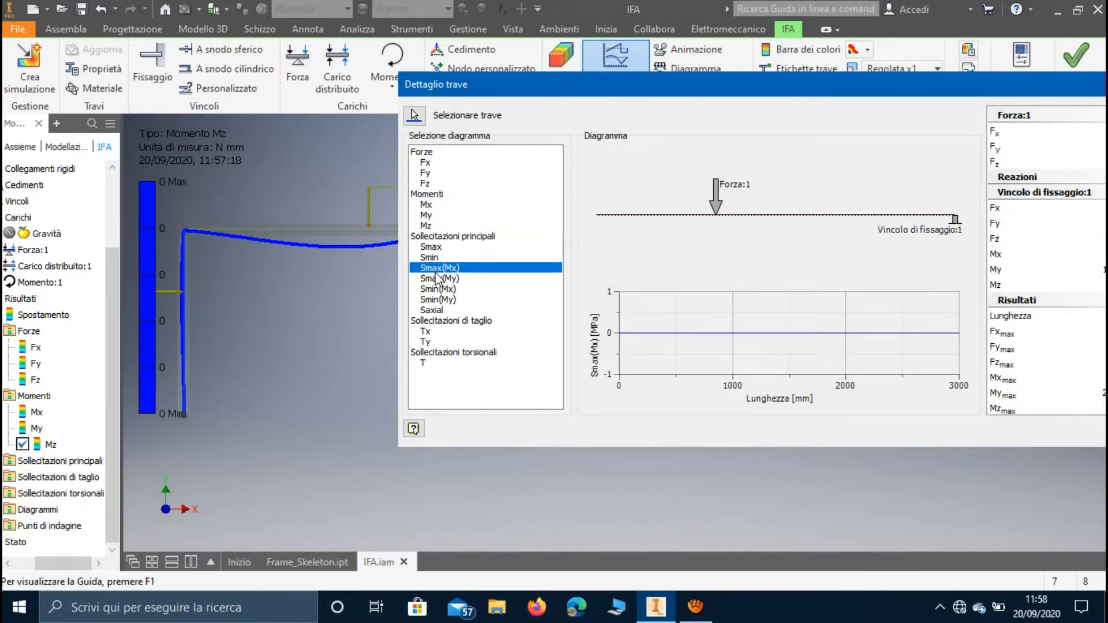
pyautogui.moveTo(1033, 79); pyautogui.dragTo(844, 107)
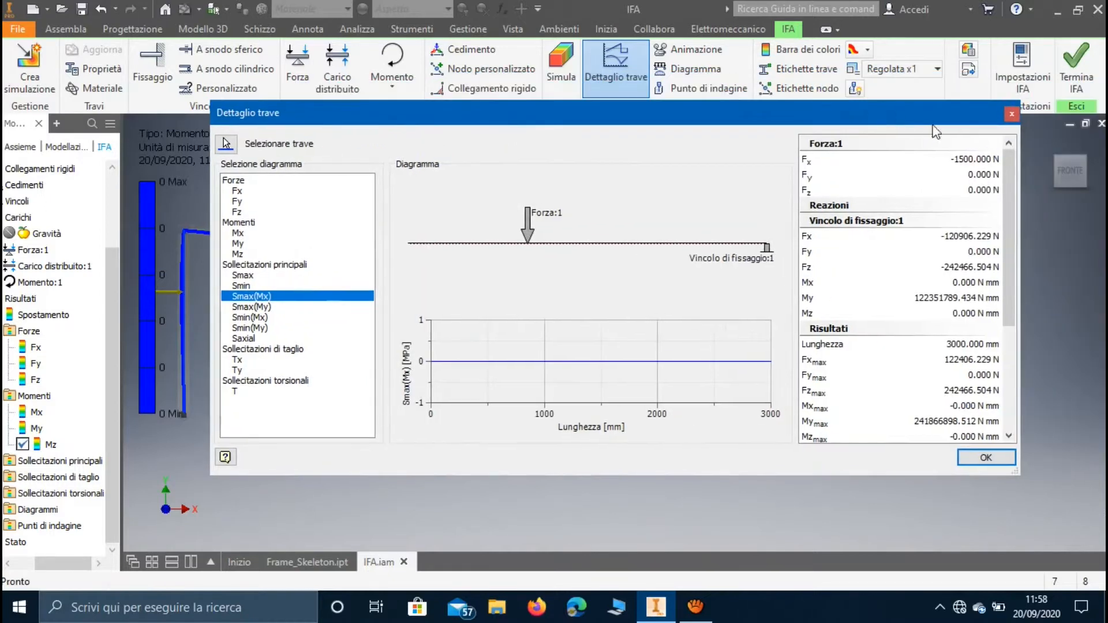
pyautogui.click(1013, 114)
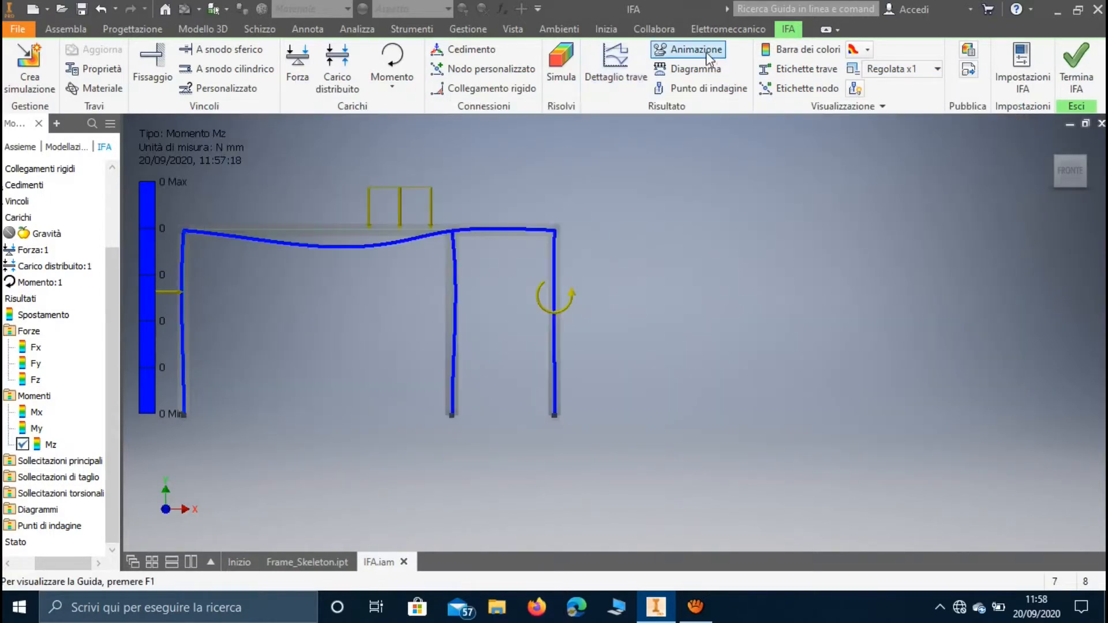
# Display the displacement result and play its animation at normal speed with the original shape shown.
pyautogui.moveTo(666, 143); pyautogui.dragTo(763, 163, button='middle')
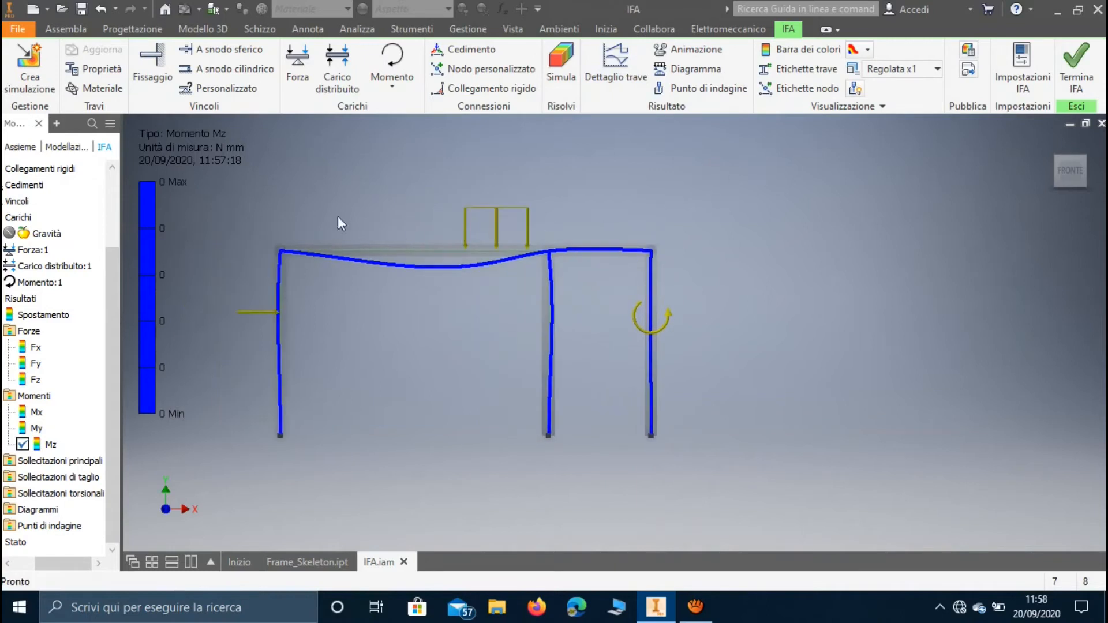
pyautogui.doubleClick(51, 315)
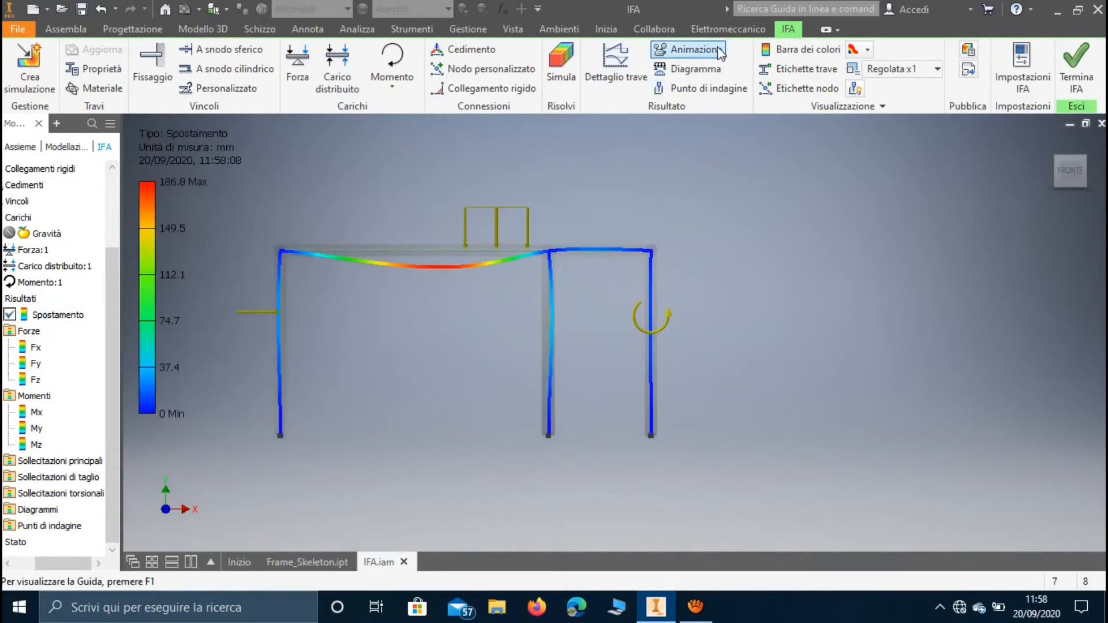
pyautogui.click(693, 49)
pyautogui.moveTo(431, 130); pyautogui.dragTo(916, 136)
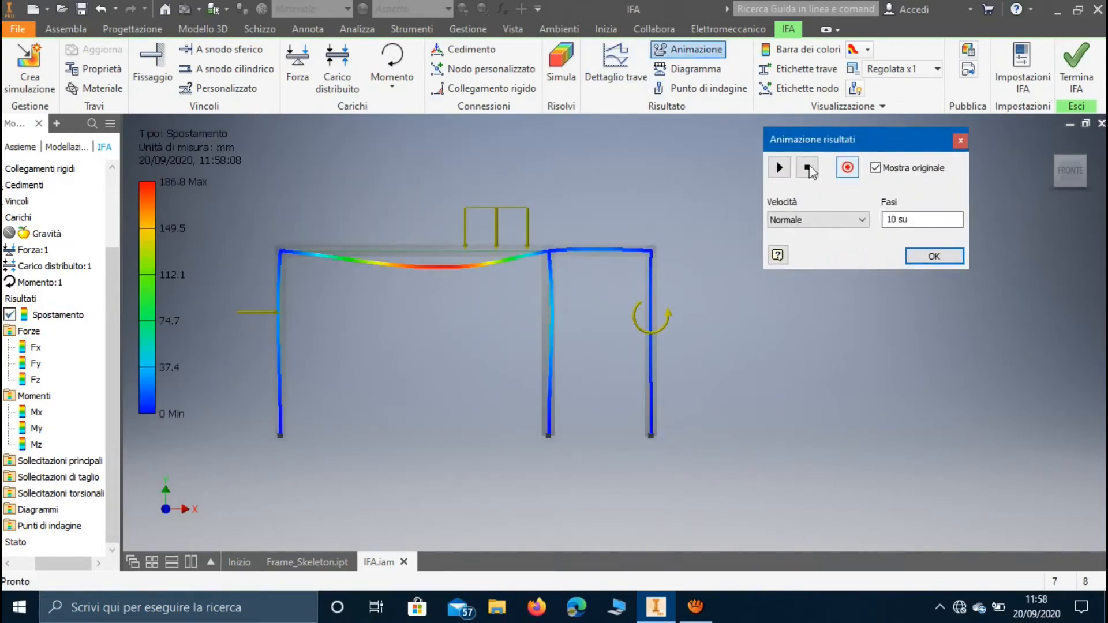
pyautogui.click(788, 167)
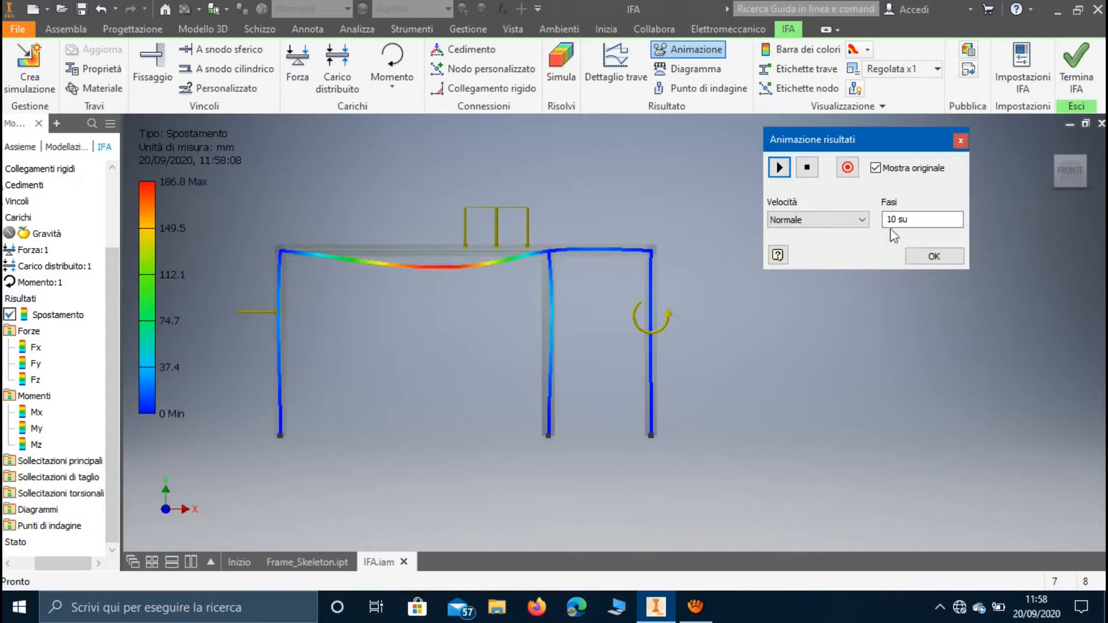
pyautogui.click(935, 256)
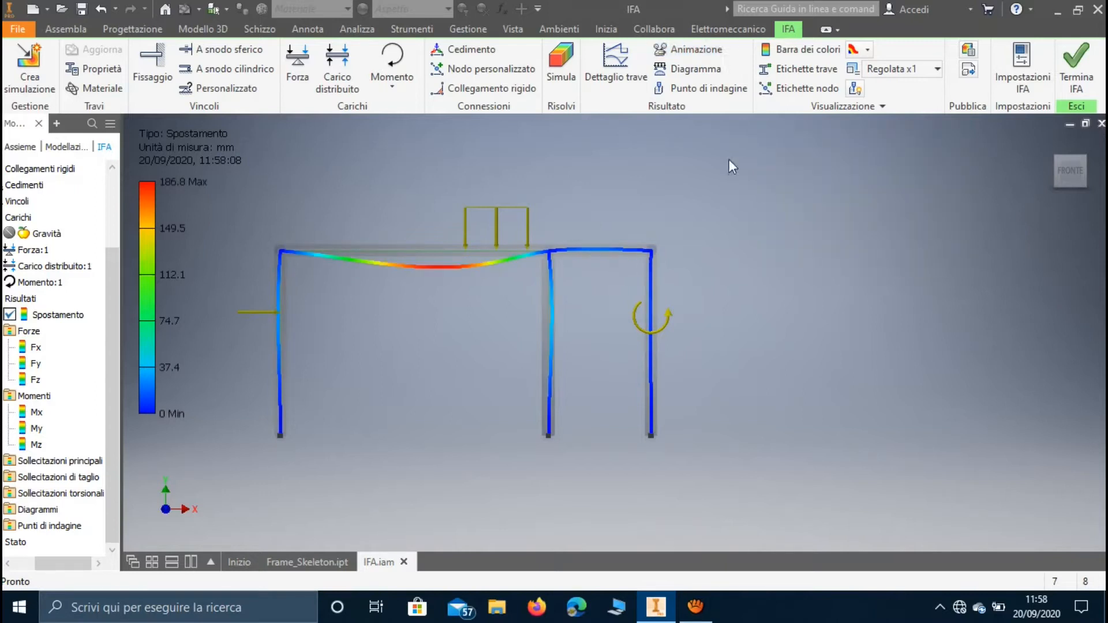
# Preview the Fx, Fy and Fz force diagrams in turn for all beams.
pyautogui.click(698, 72)
pyautogui.moveTo(289, 35); pyautogui.dragTo(883, 104)
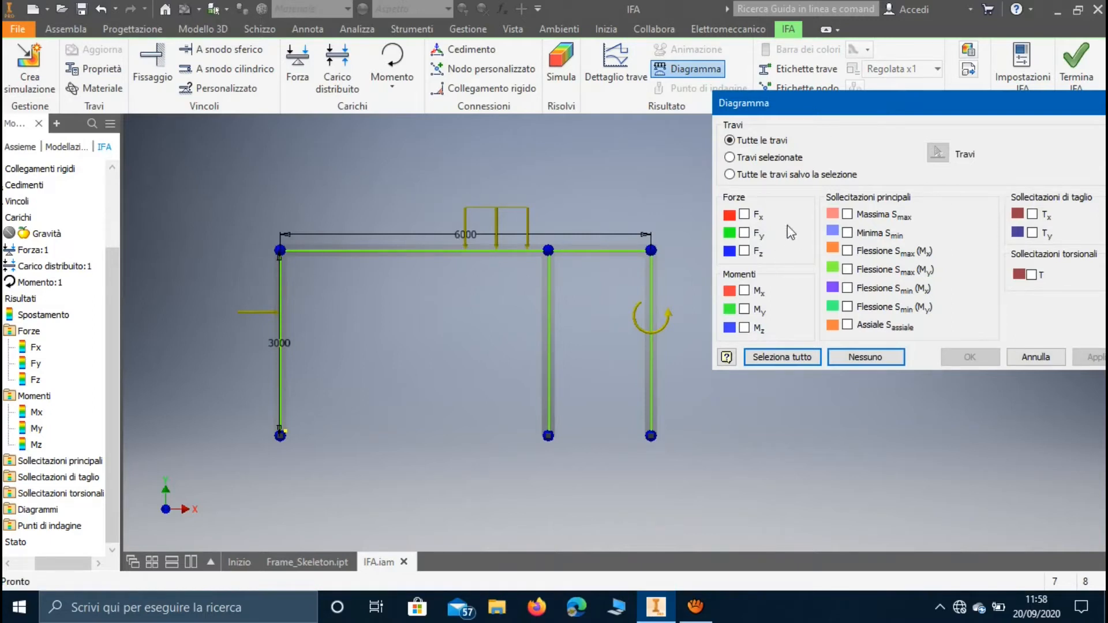
pyautogui.click(755, 215)
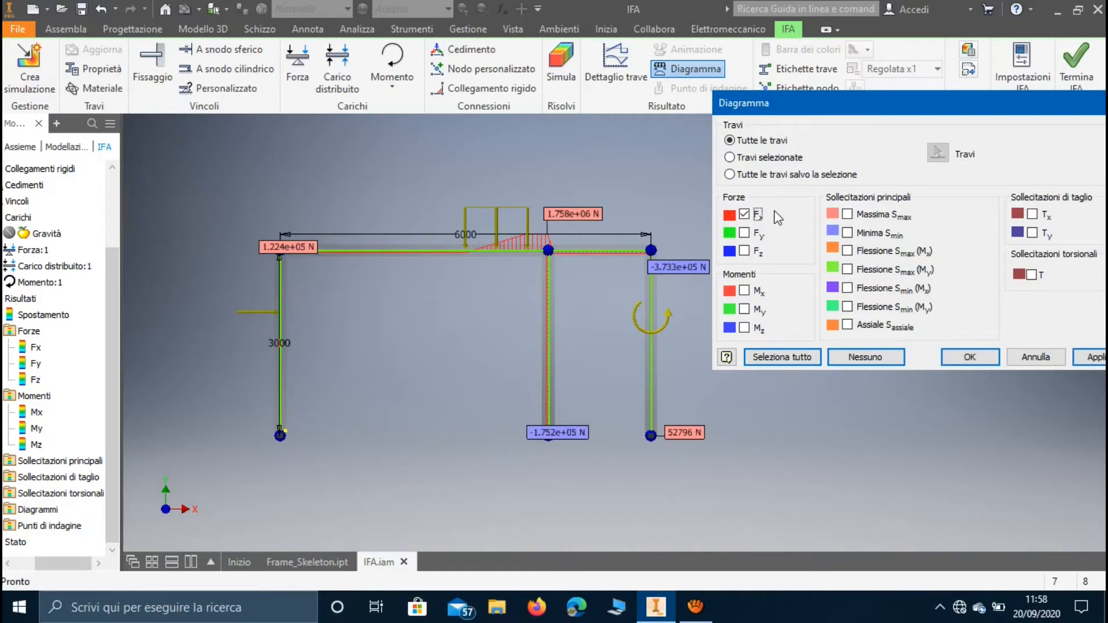
pyautogui.click(744, 214)
pyautogui.click(744, 233)
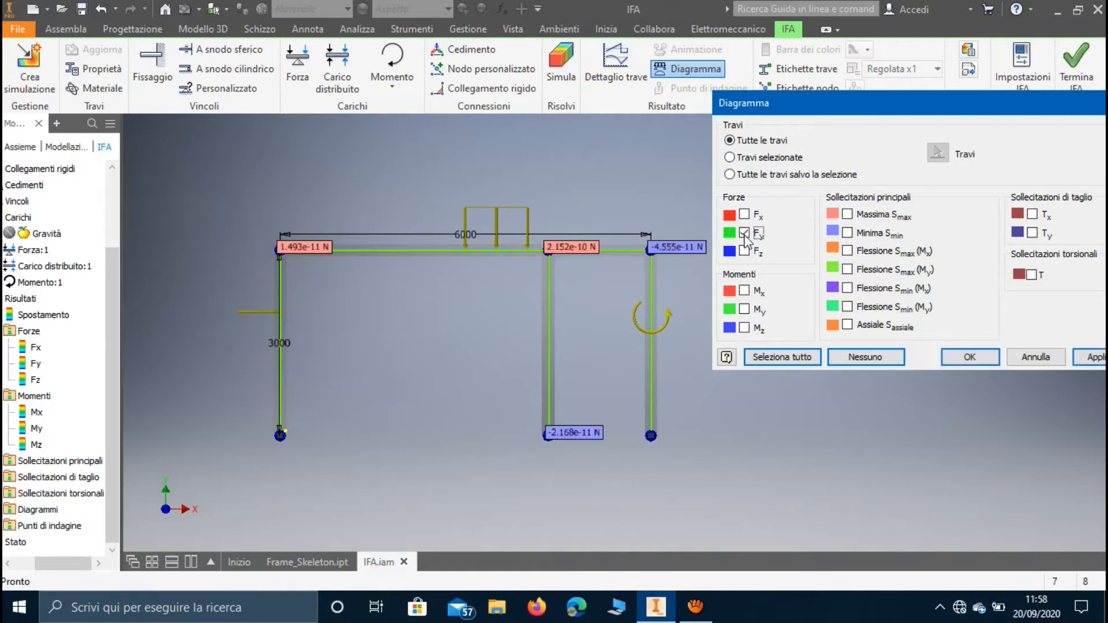
pyautogui.click(745, 251)
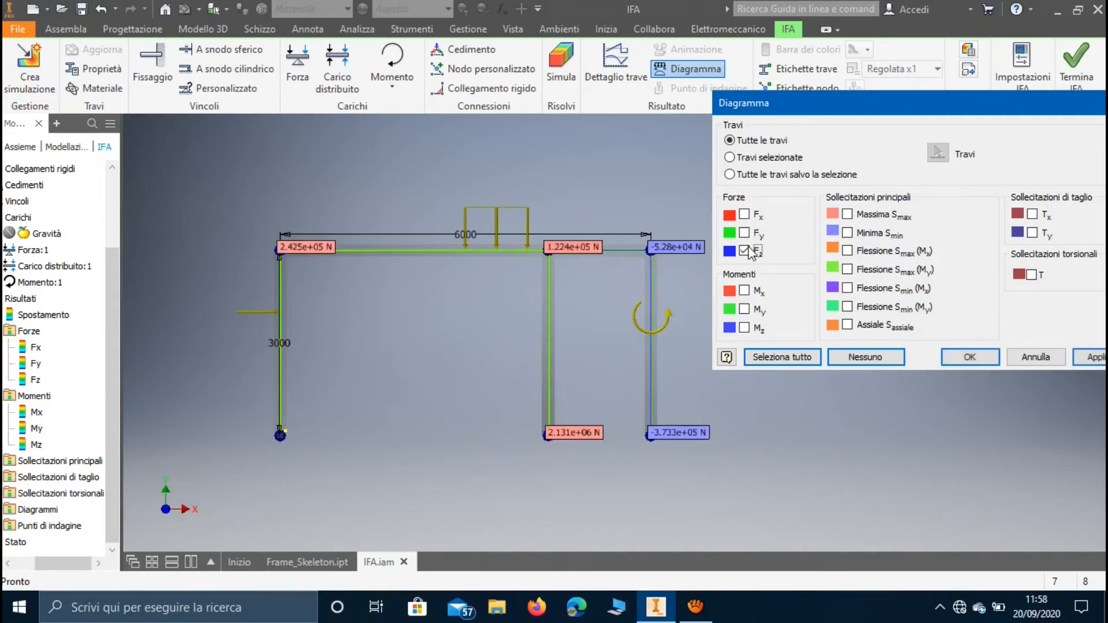
pyautogui.click(750, 252)
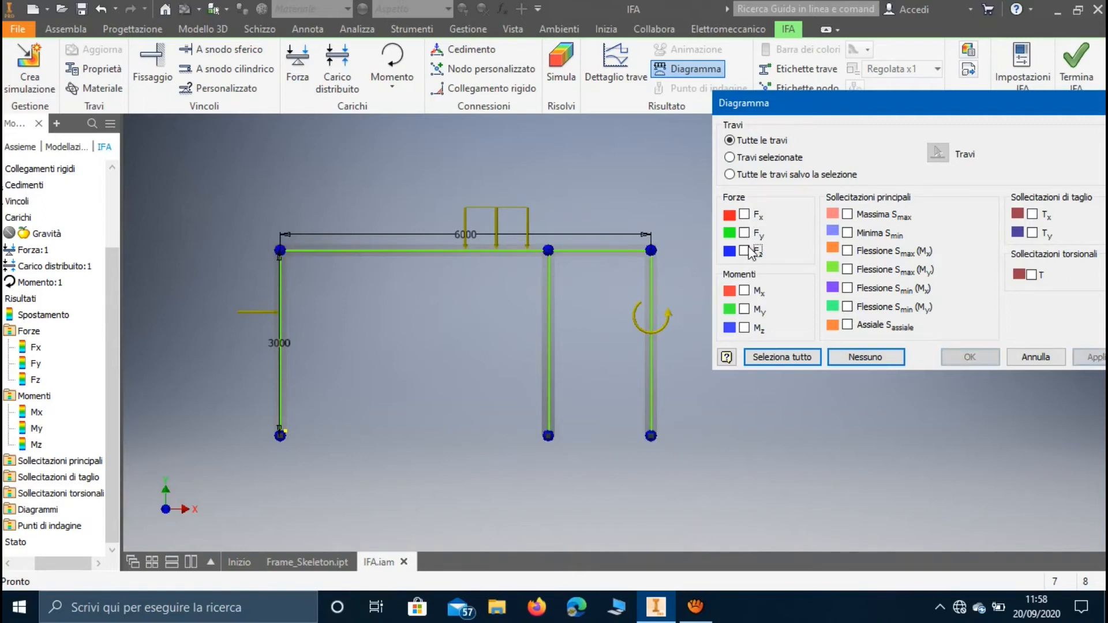
# Show the Mx, My and Mz moment diagrams on all beams.
pyautogui.click(756, 291)
pyautogui.click(746, 310)
pyautogui.click(746, 328)
pyautogui.click(970, 357)
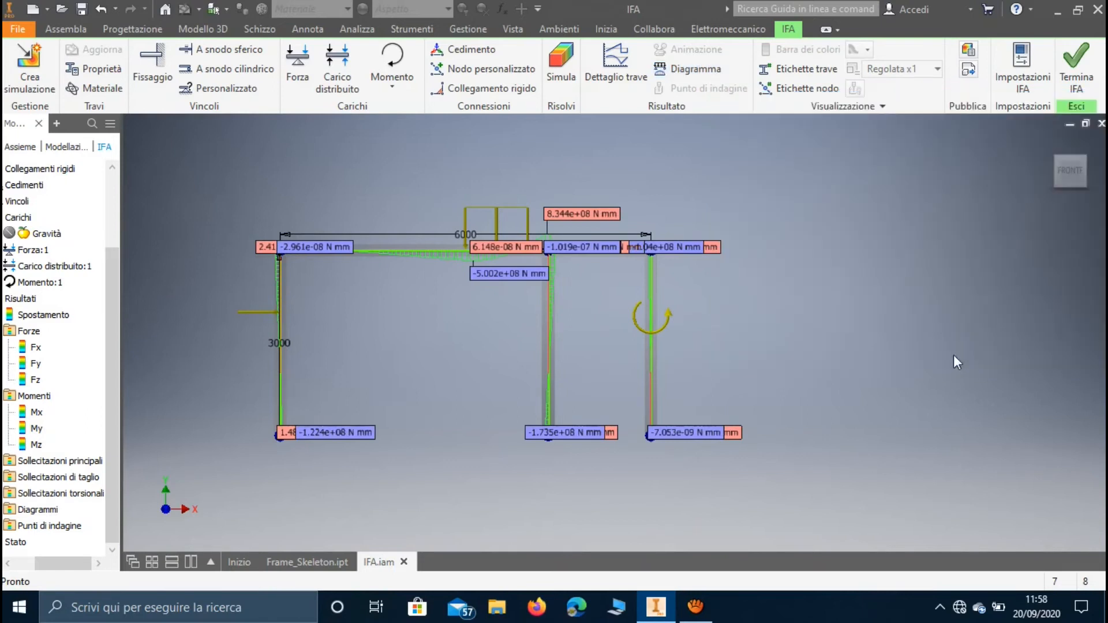